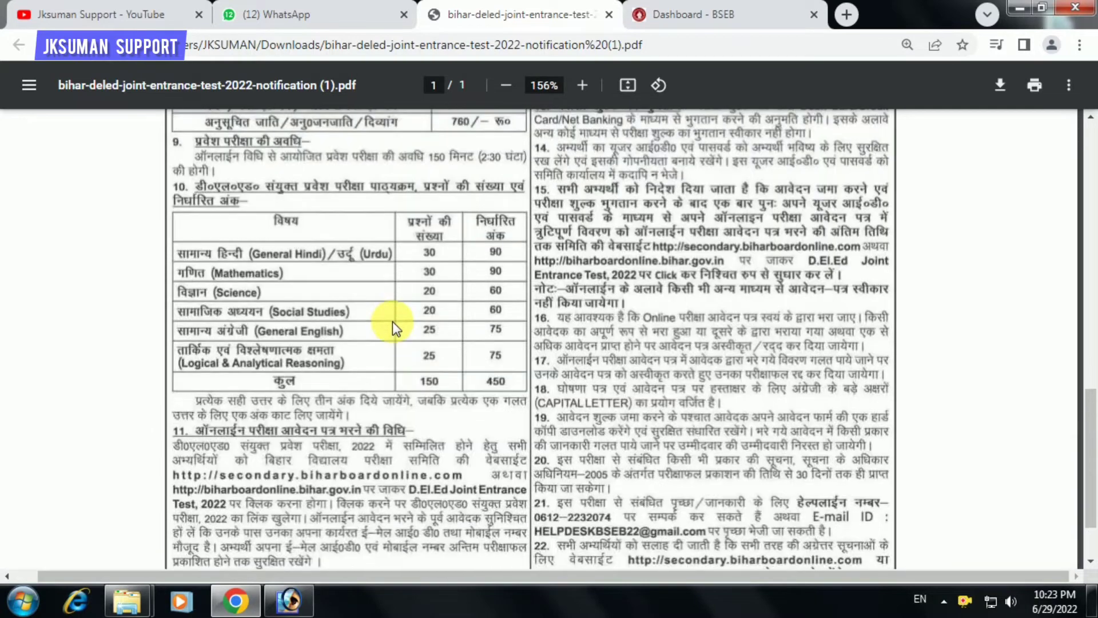
# - Review the D.El.Ed. 2022 notification's sections on examination fee, subjects and marks, application procedure and certificate uploads
pyautogui.scroll(-1, 389, 334)
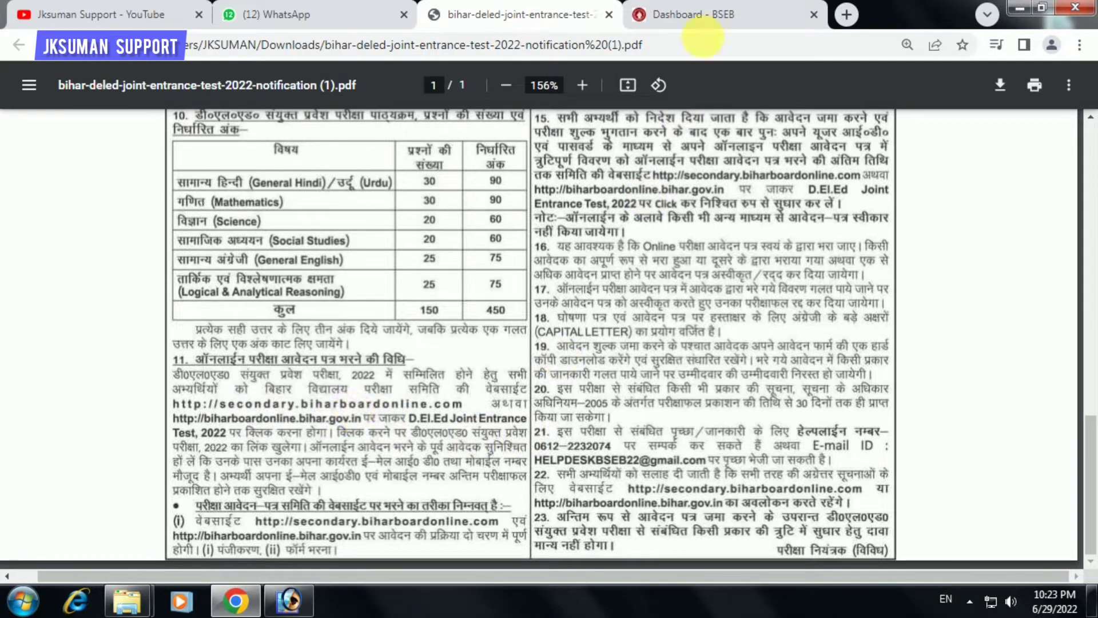
pyautogui.click(698, 14)
pyautogui.click(458, 15)
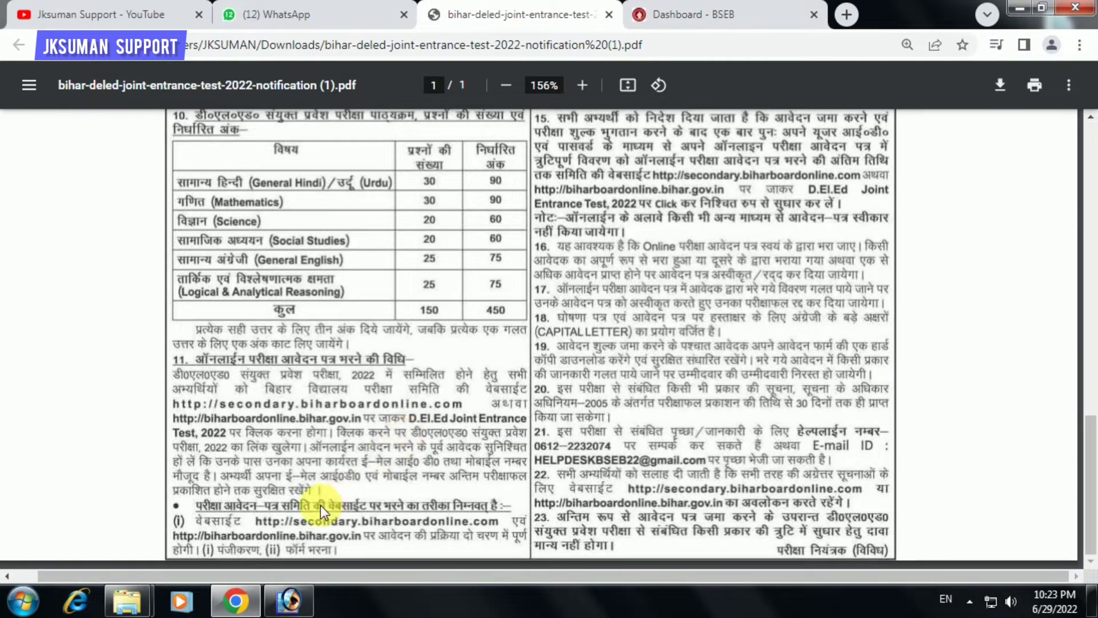
pyautogui.scroll(2, 322, 424)
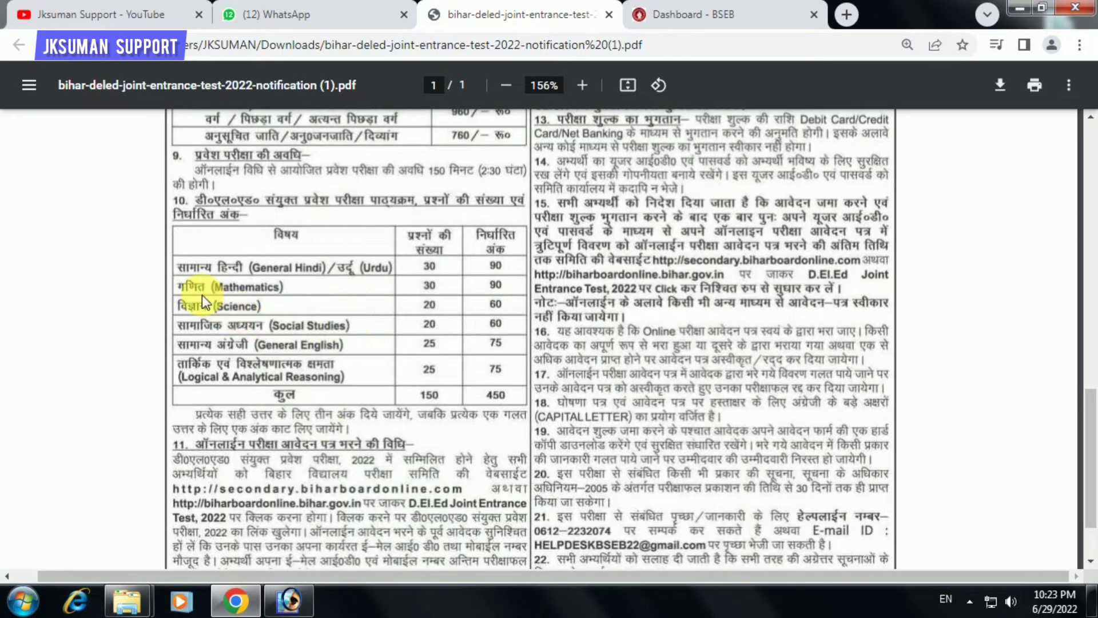
pyautogui.scroll(4, 284, 332)
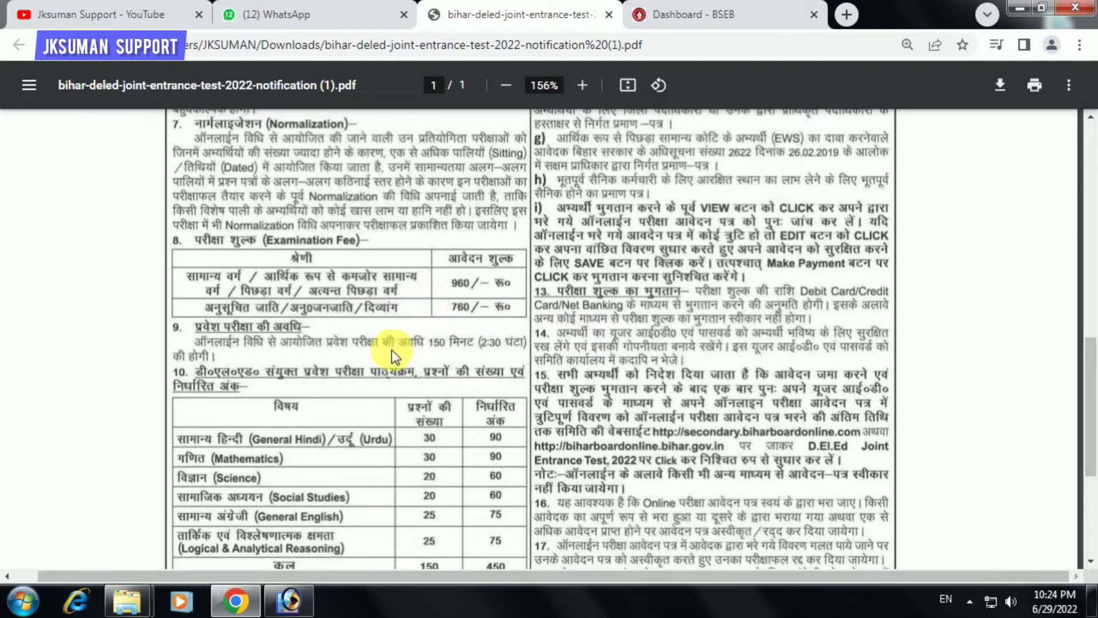
pyautogui.scroll(1, 399, 403)
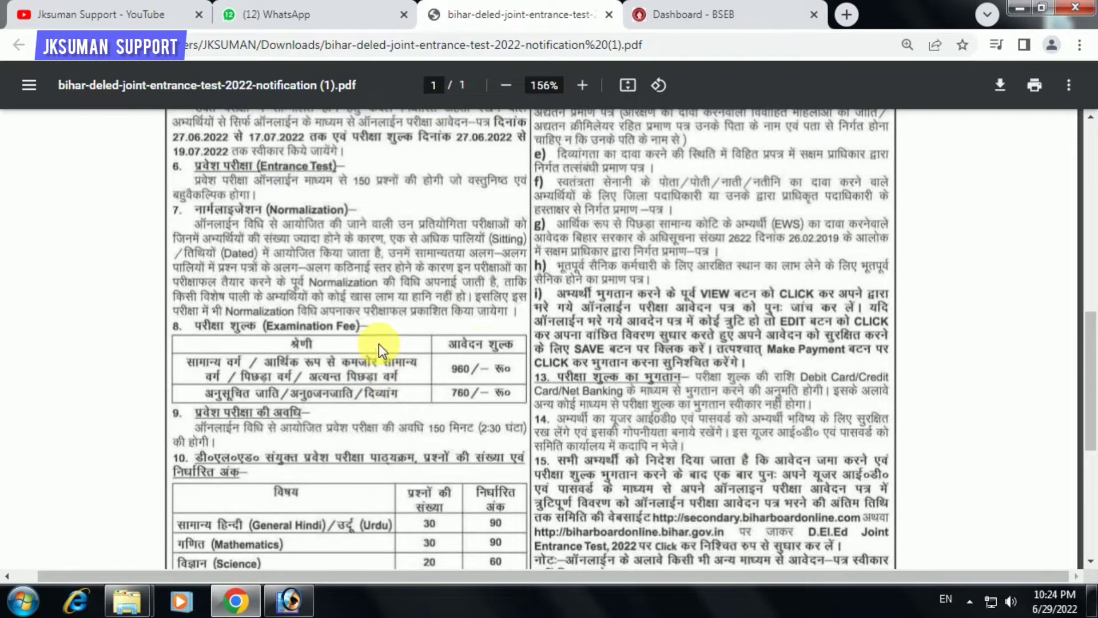
pyautogui.scroll(-4, 351, 482)
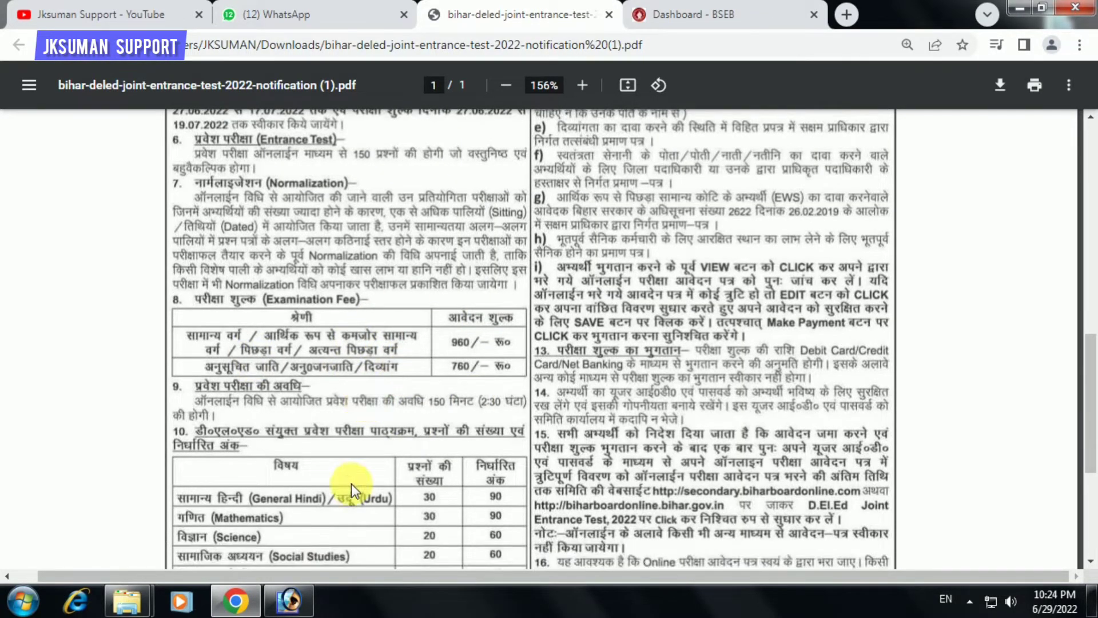
pyautogui.scroll(5, 375, 429)
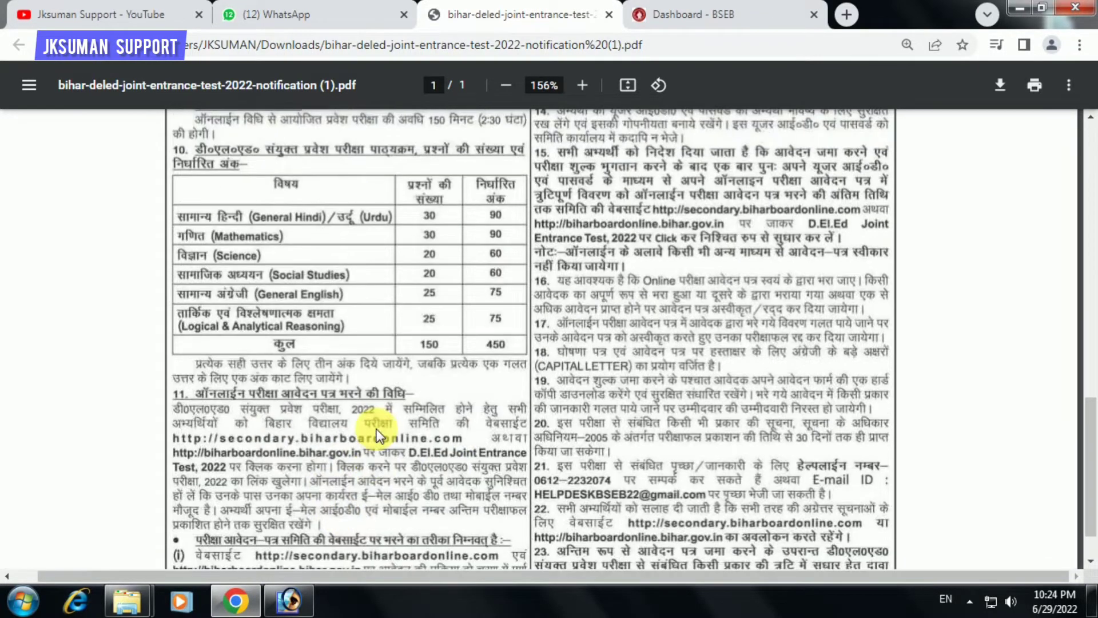
pyautogui.scroll(4, 380, 423)
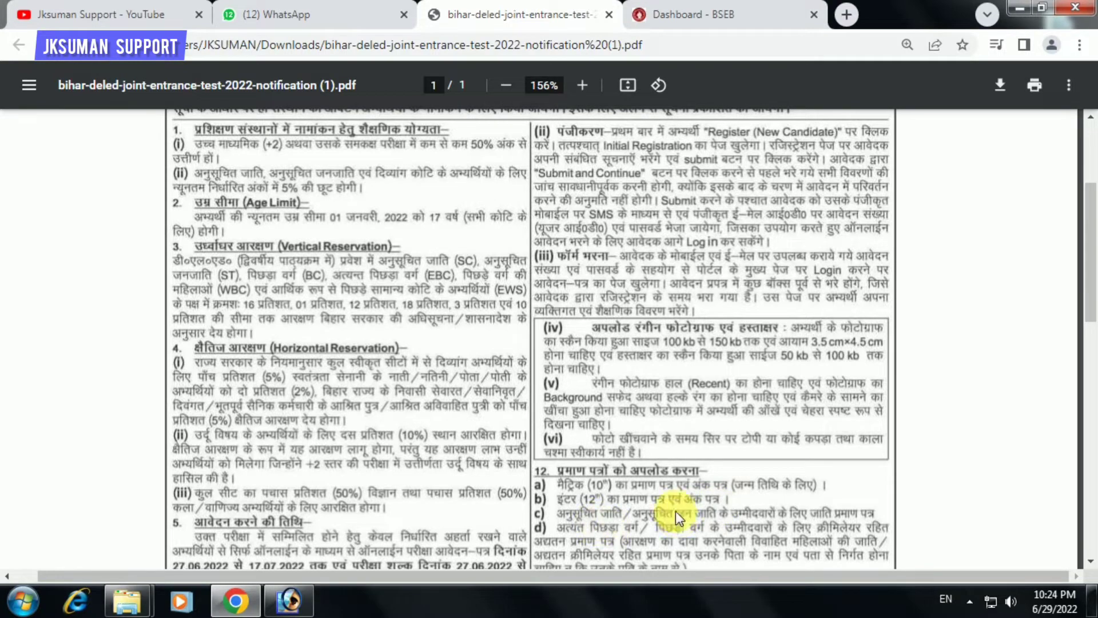
pyautogui.scroll(-3, 654, 500)
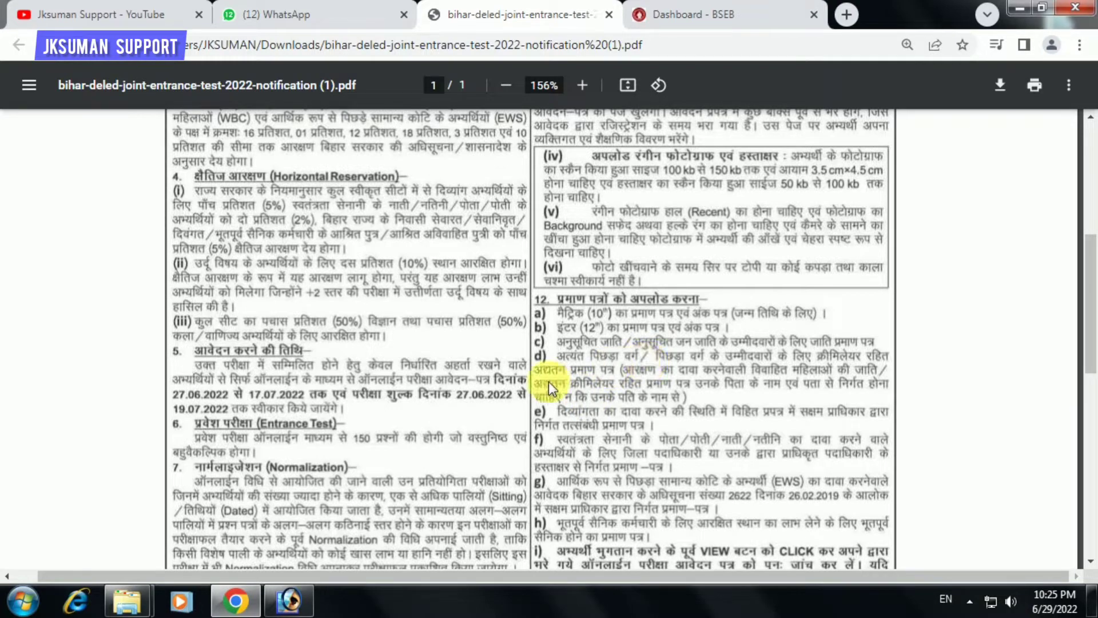
pyautogui.scroll(-5, 519, 383)
pyautogui.scroll(-6, 483, 383)
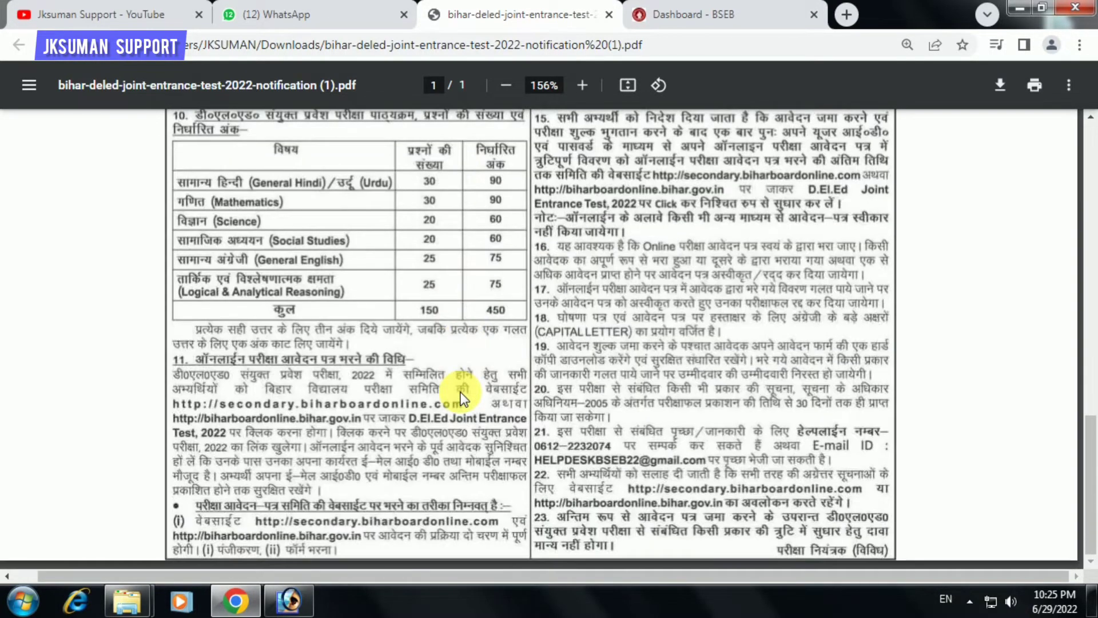
pyautogui.scroll(15, 447, 471)
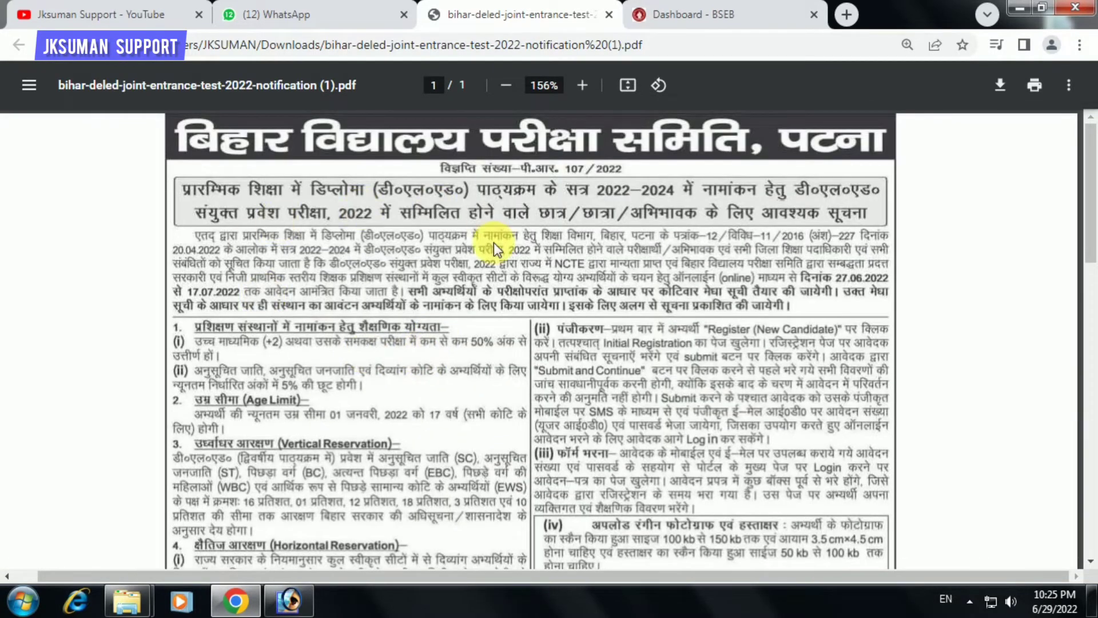
# - Switch to the BSEB dashboard and open the new-user registration form for the D.El.Ed. Joint Entrance Test, 2022
pyautogui.click(683, 5)
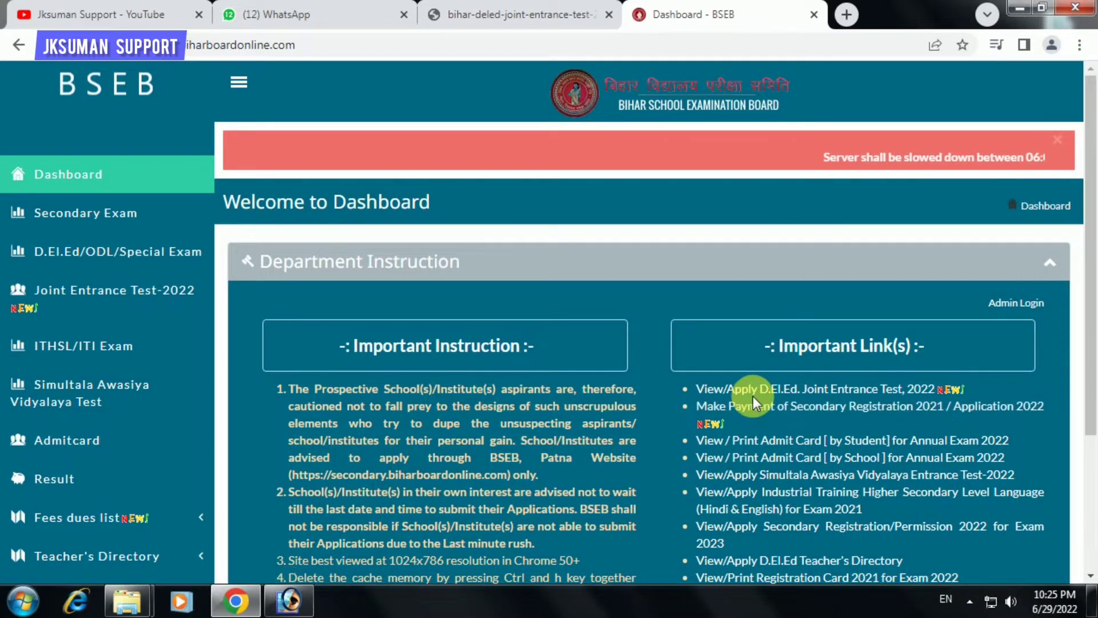
pyautogui.click(858, 390)
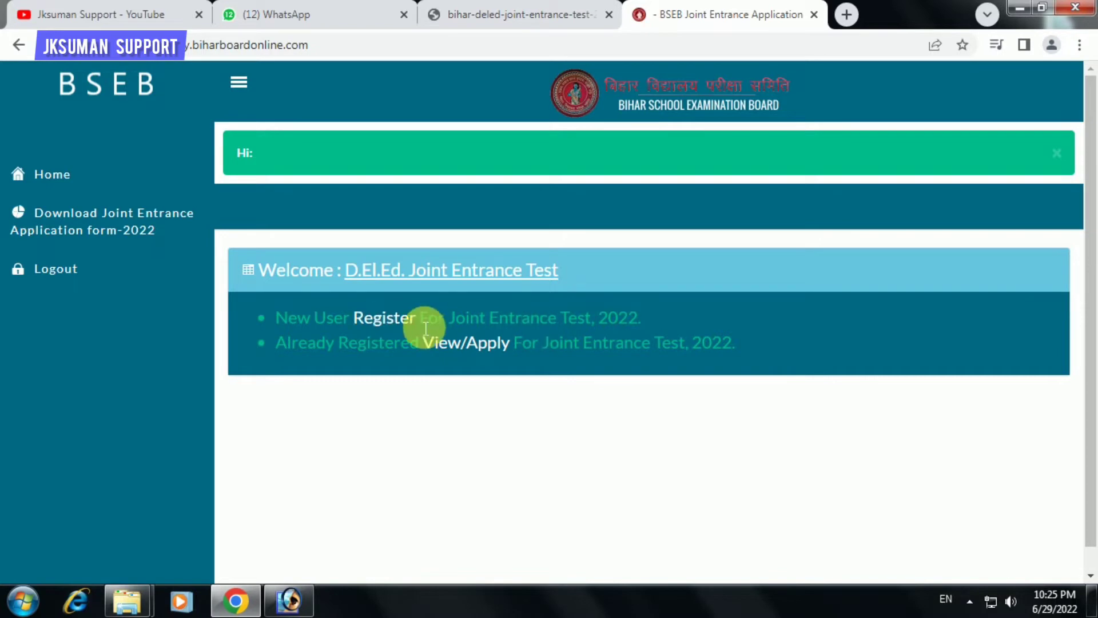
pyautogui.click(386, 324)
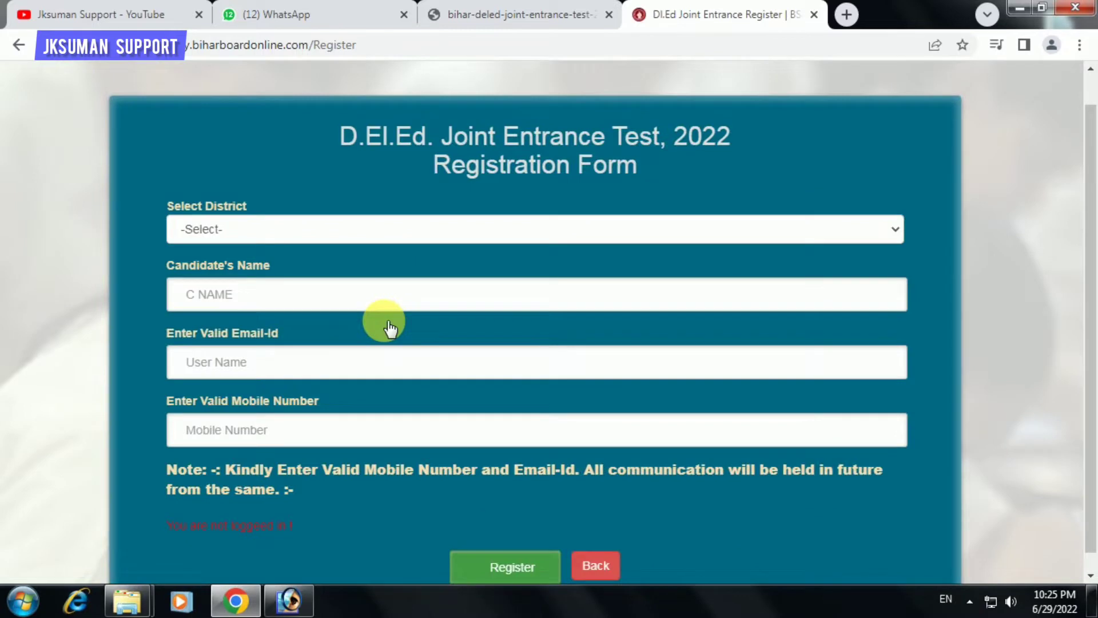
# - Select MADHEPURA as the district, fill in the candidate's name, email and mobile number, and submit the registration
pyautogui.click(255, 235)
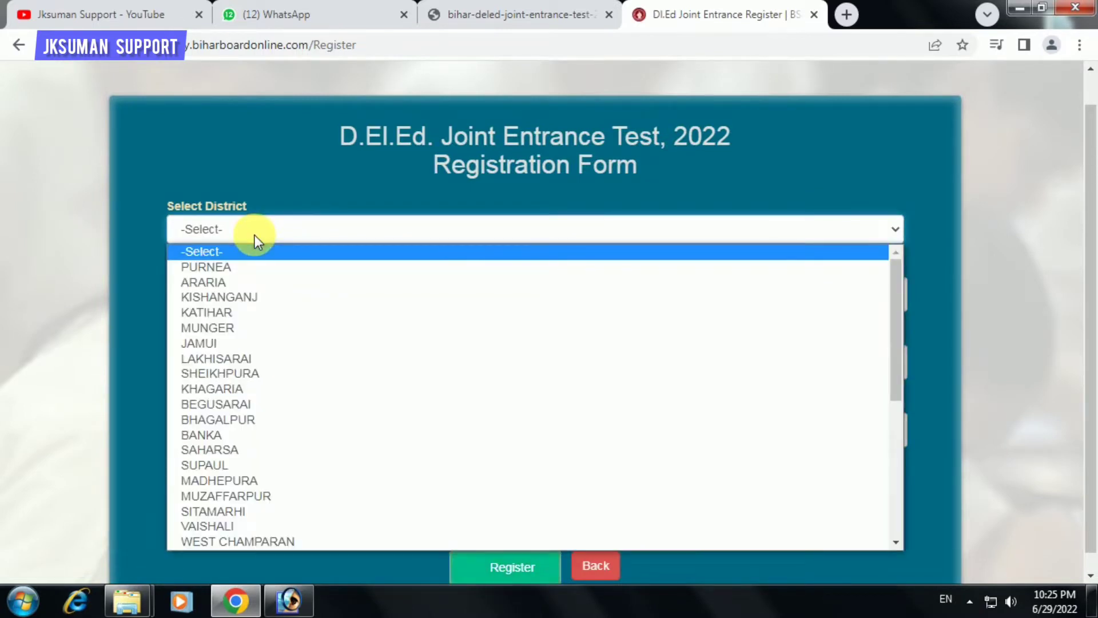
pyautogui.press('m')
pyautogui.press('m')
pyautogui.press('Return')
pyautogui.click(246, 293)
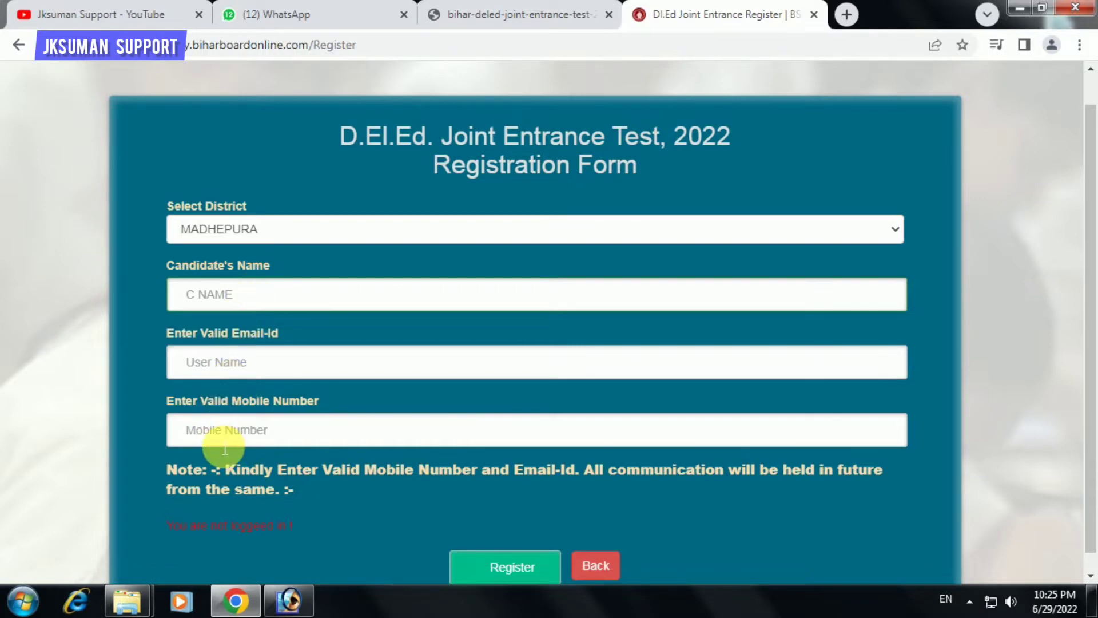
pyautogui.click(512, 569)
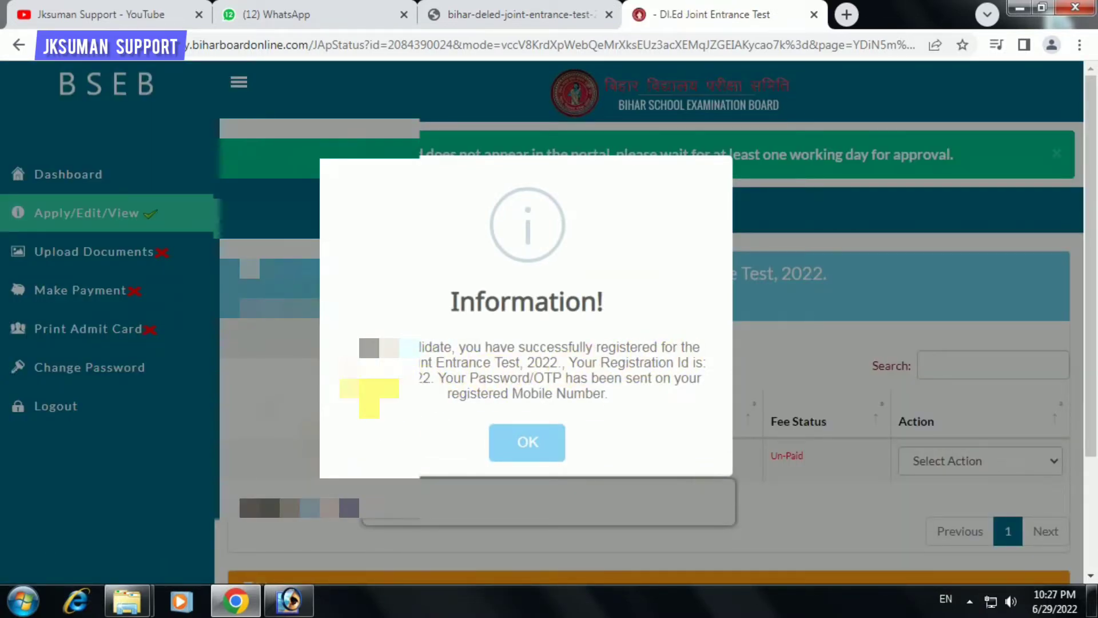
# - Highlight the registration ID in the registration message and dismiss the message
pyautogui.moveTo(367, 385); pyautogui.dragTo(438, 389)
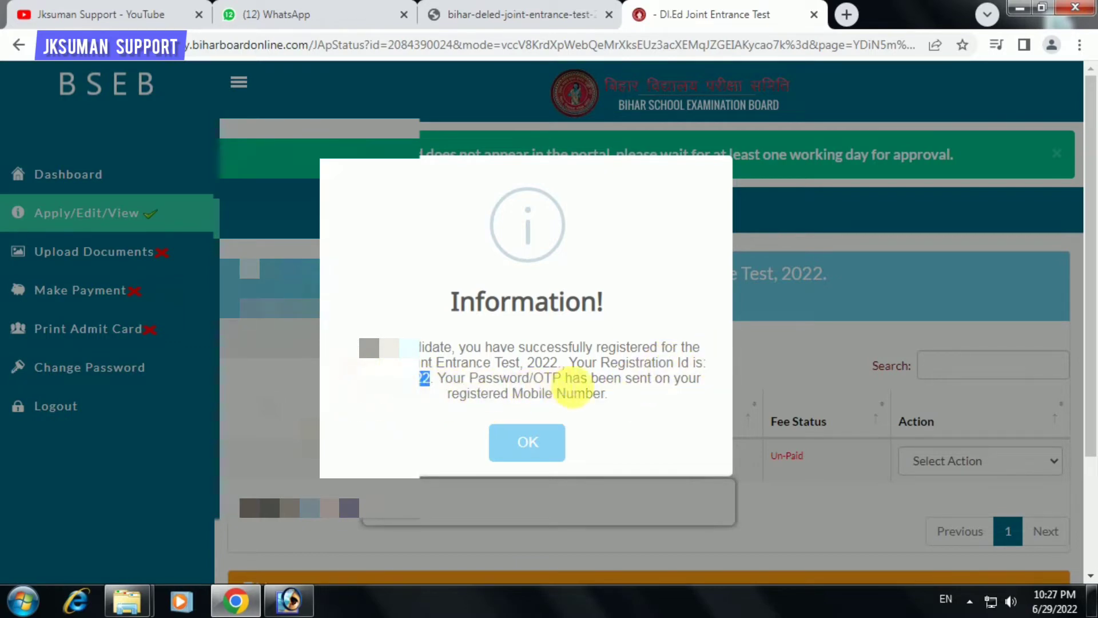
pyautogui.click(613, 400)
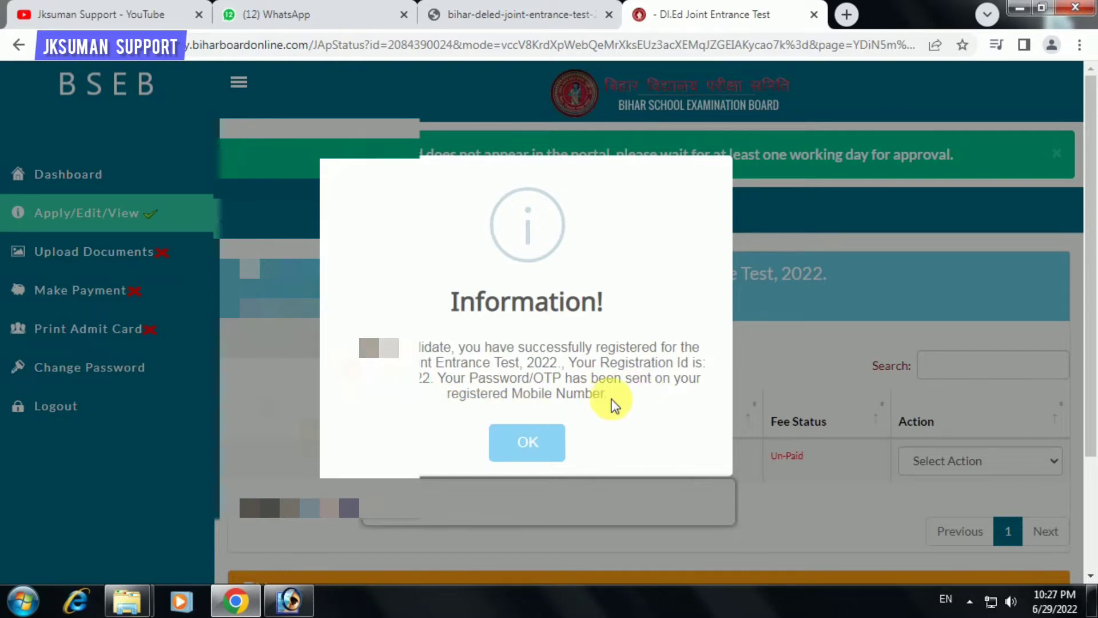
pyautogui.click(539, 454)
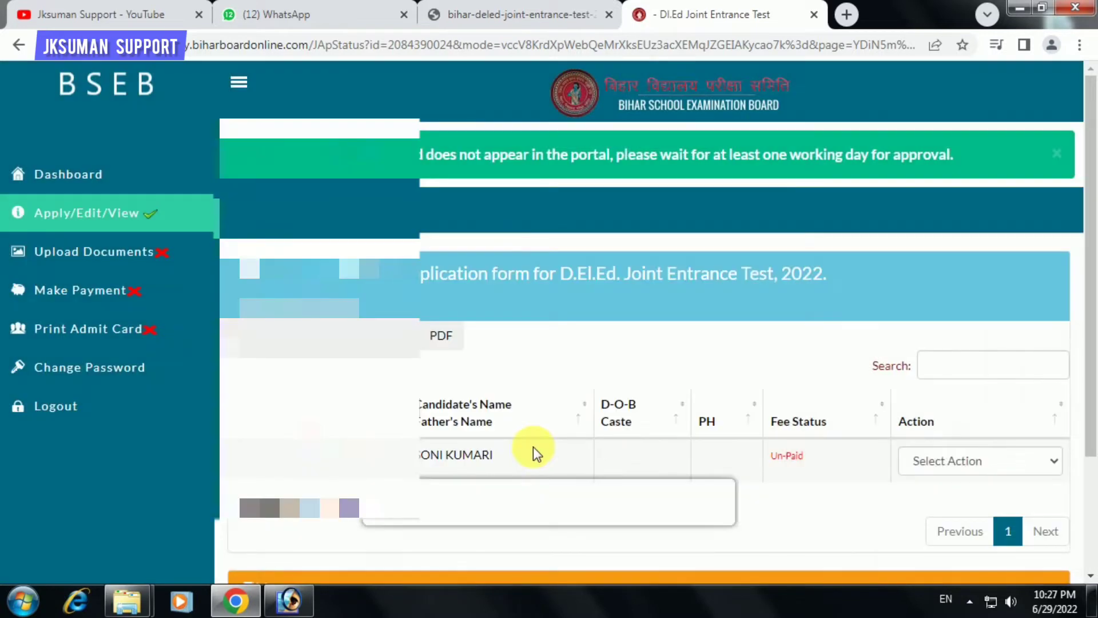
# - Choose the Apply action for the registered candidate to open the application form
pyautogui.scroll(-3, 515, 415)
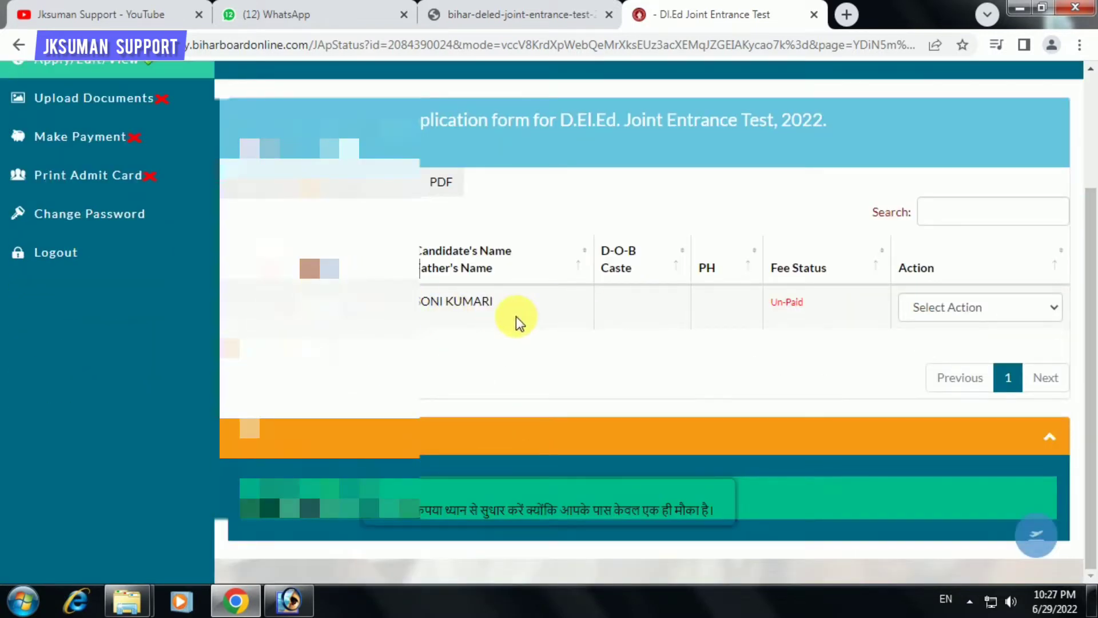
pyautogui.click(945, 310)
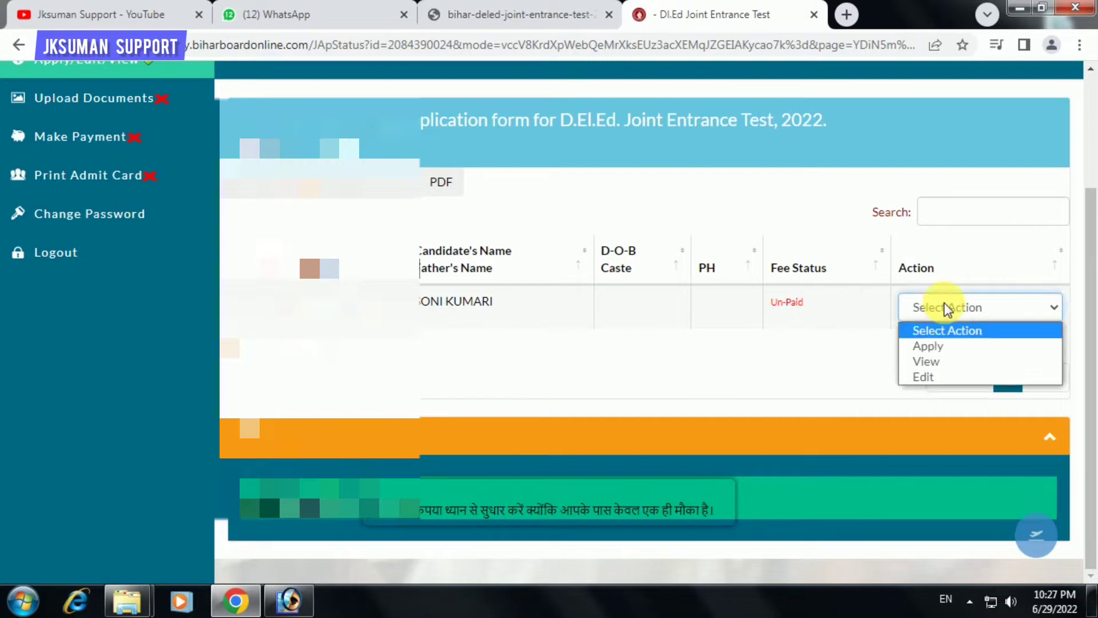
pyautogui.click(941, 349)
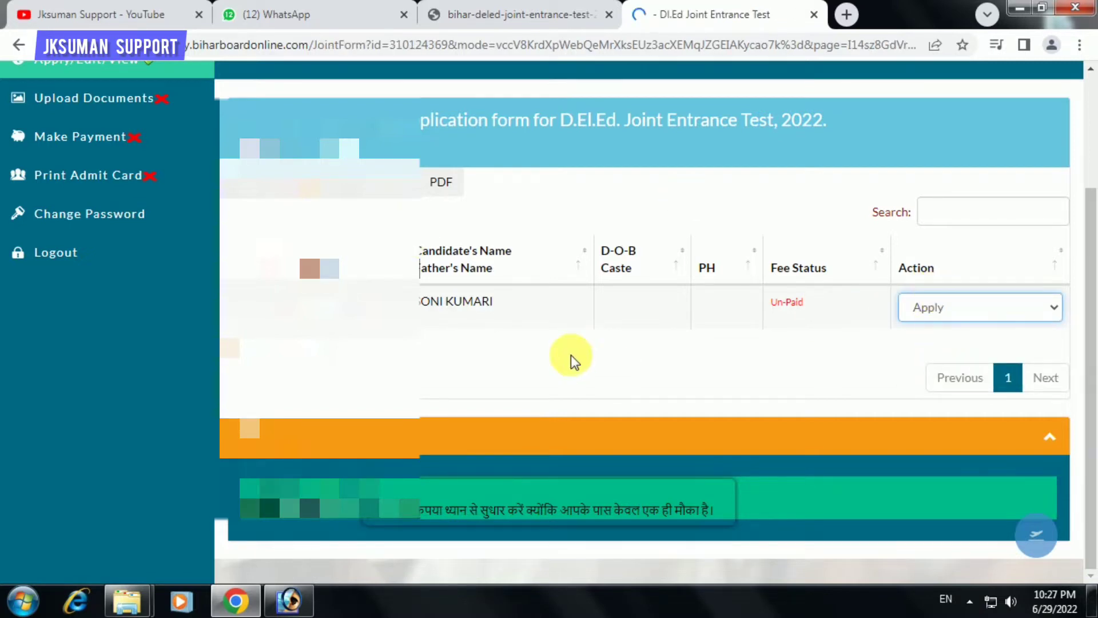
# - Enter the mother's name and the father's name in the candidate's personal details
pyautogui.scroll(-3, 572, 343)
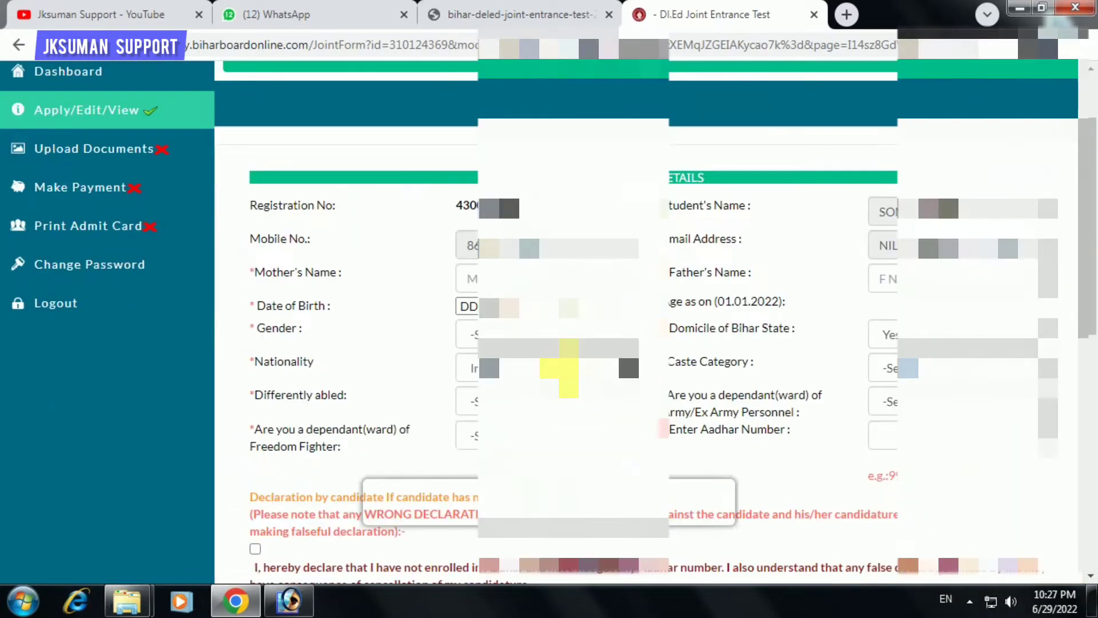
pyautogui.click(498, 215)
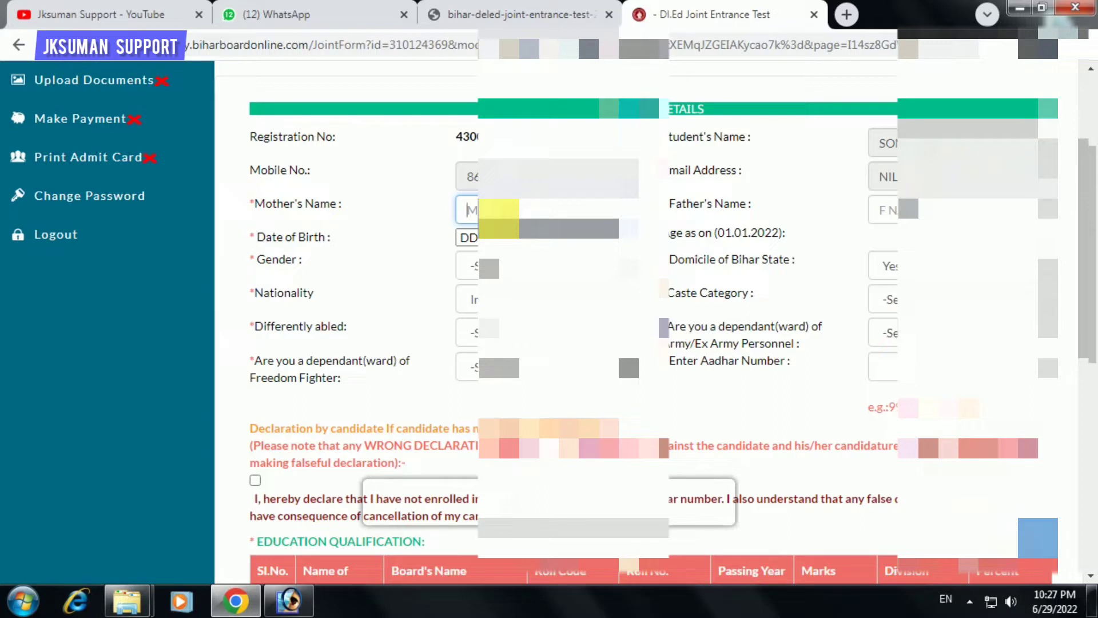
pyautogui.write('SA')
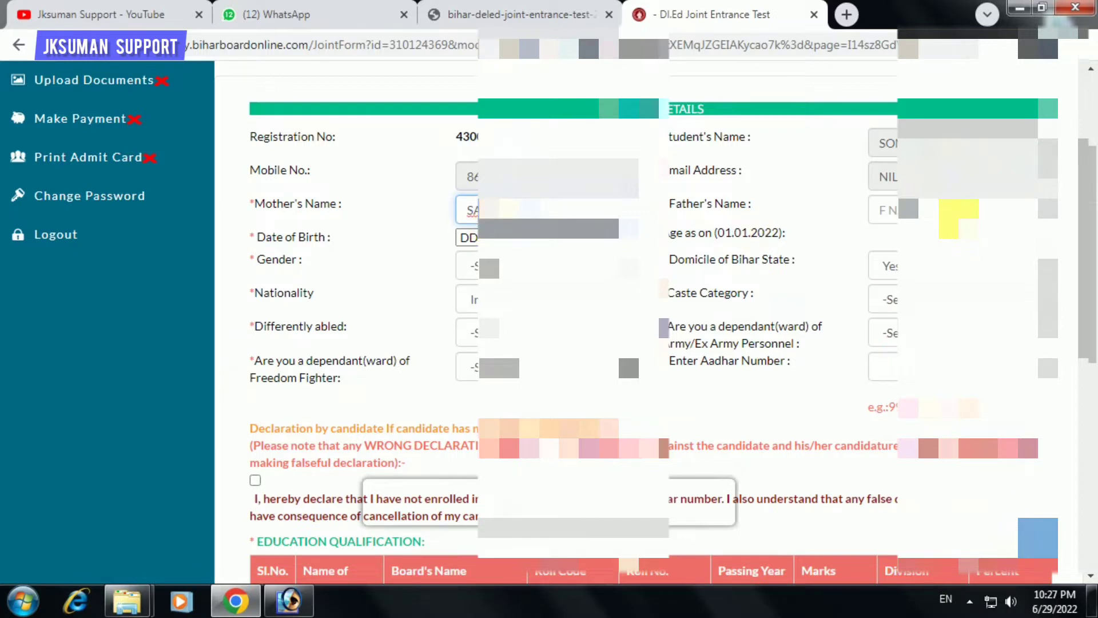
pyautogui.click(959, 213)
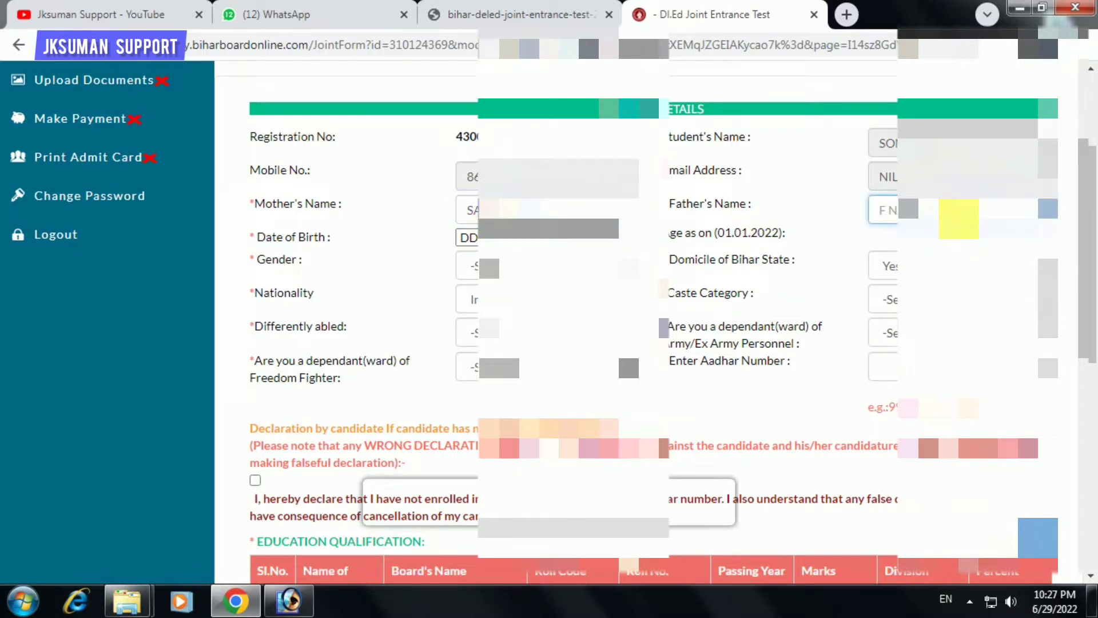
pyautogui.write('BIN')
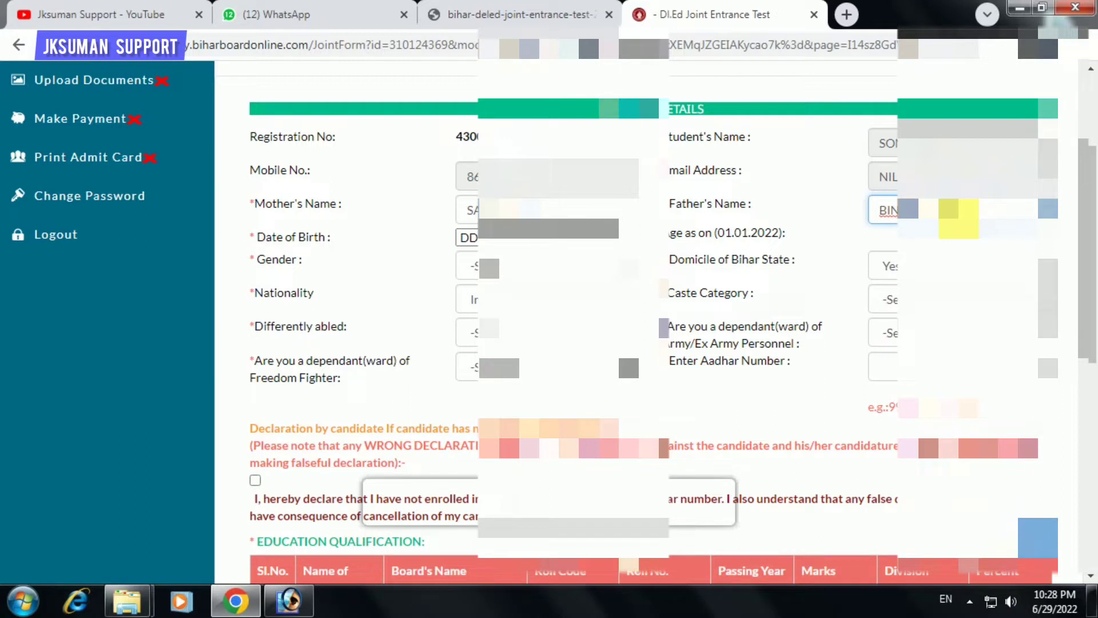
# - Set the candidate's gender to Female in the application form
pyautogui.click(468, 238)
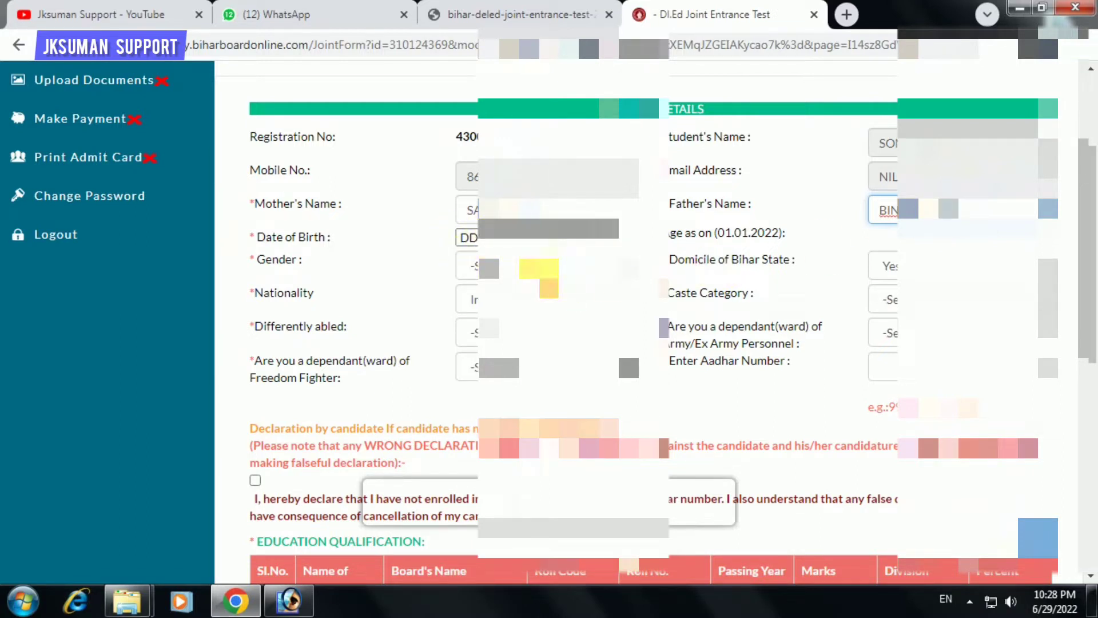
pyautogui.click(539, 267)
pyautogui.click(526, 309)
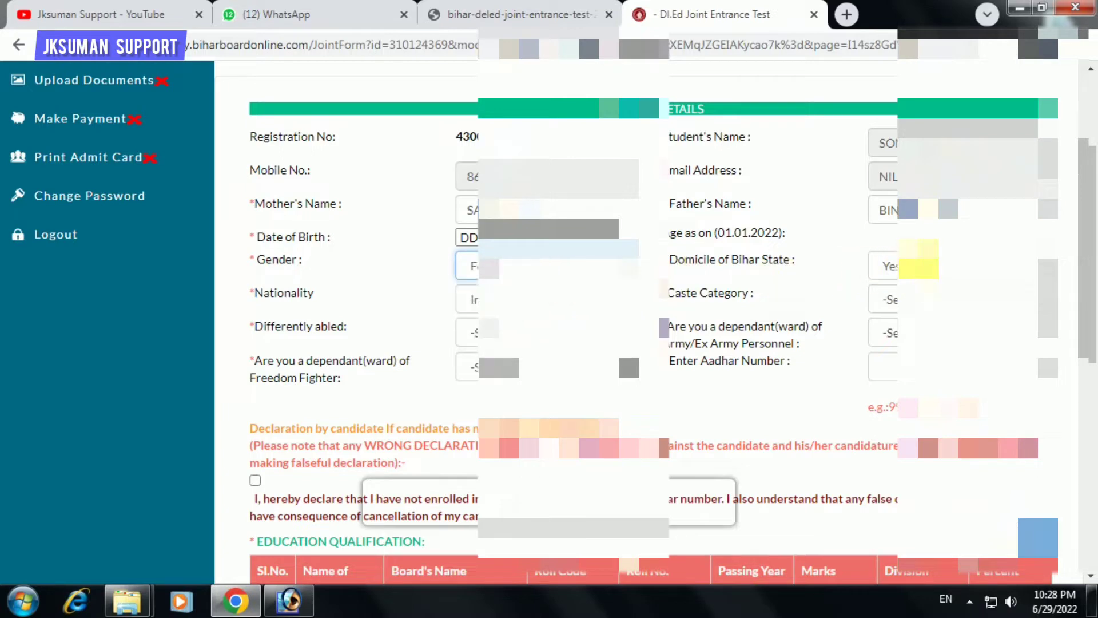
# - Choose Yes for Domicile of Bihar State and keep the preset nationality
pyautogui.click(907, 264)
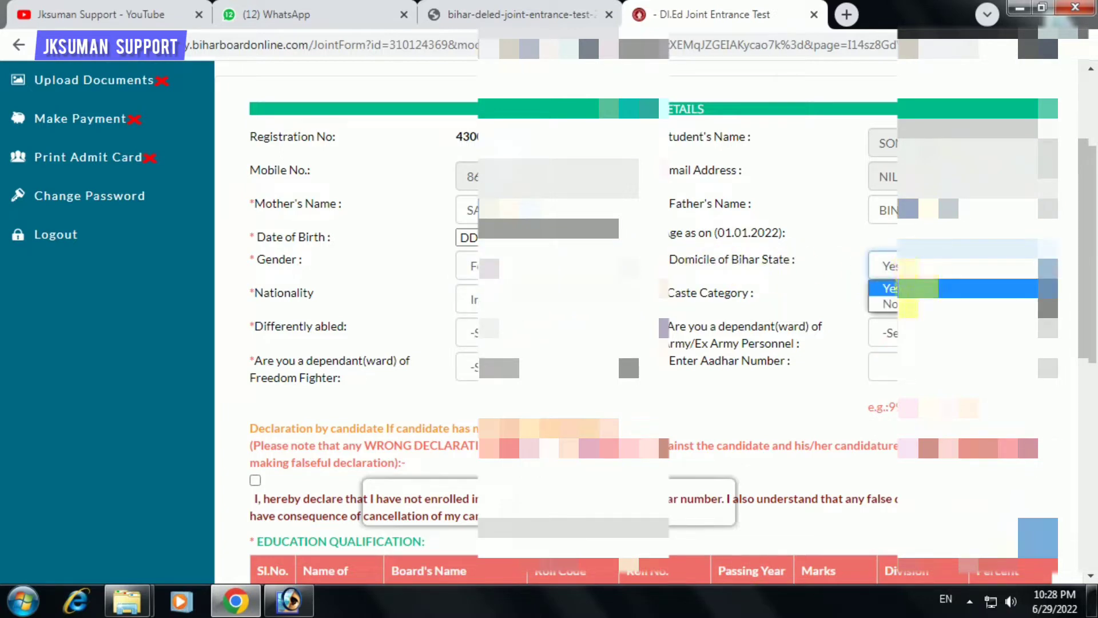
pyautogui.click(909, 289)
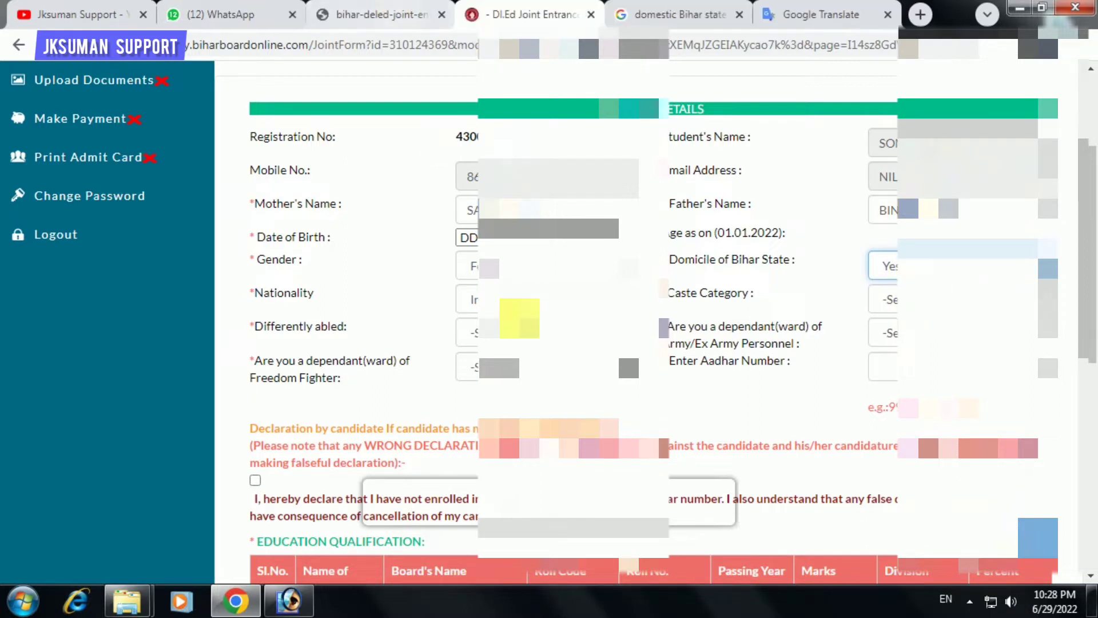
pyautogui.click(895, 266)
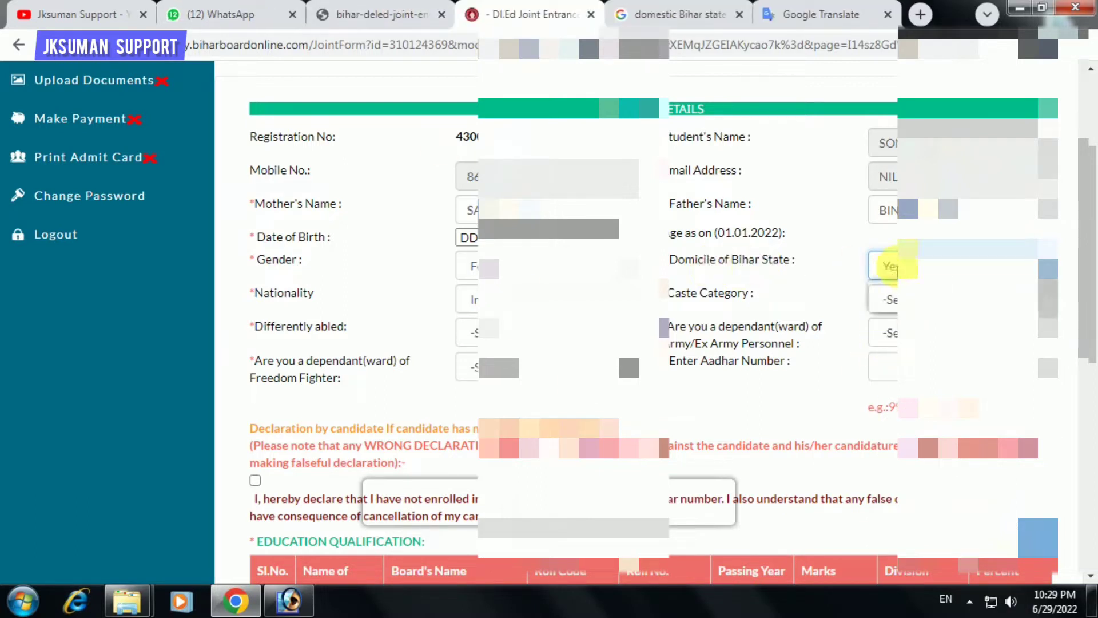
pyautogui.click(895, 266)
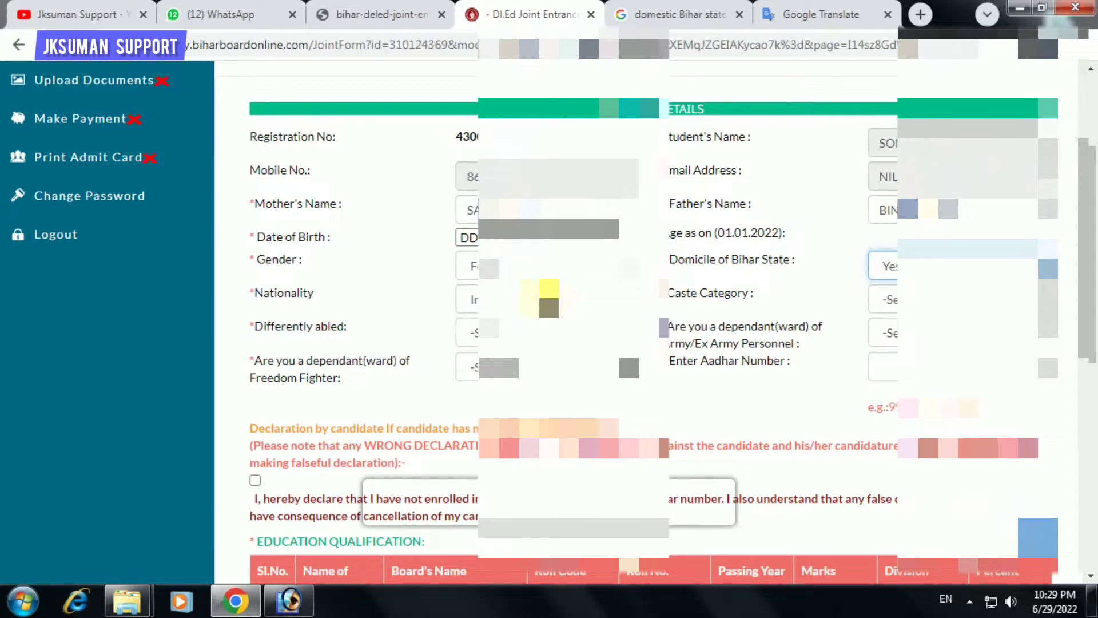
pyautogui.click(512, 298)
pyautogui.click(509, 298)
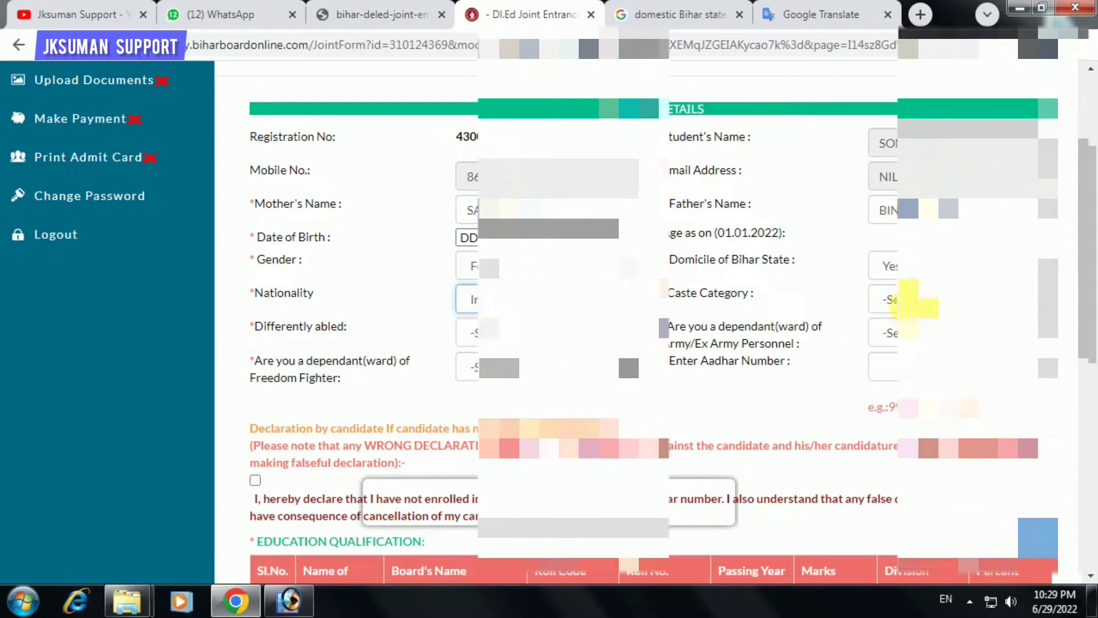
# - Set the caste category to BC and mark the candidate as not differently abled
pyautogui.click(916, 299)
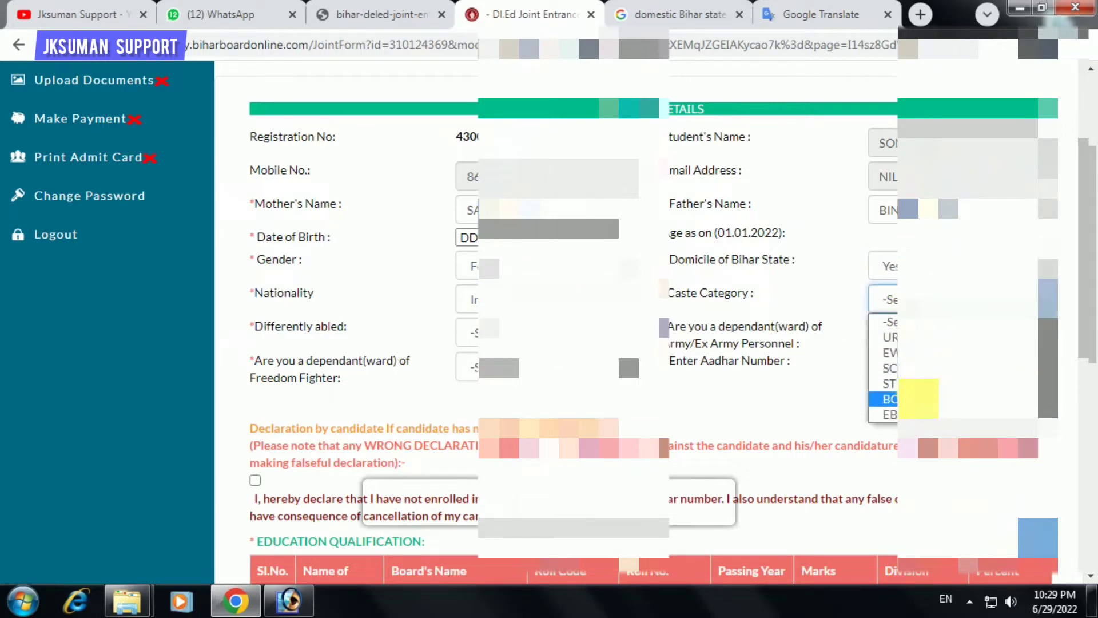
pyautogui.click(918, 398)
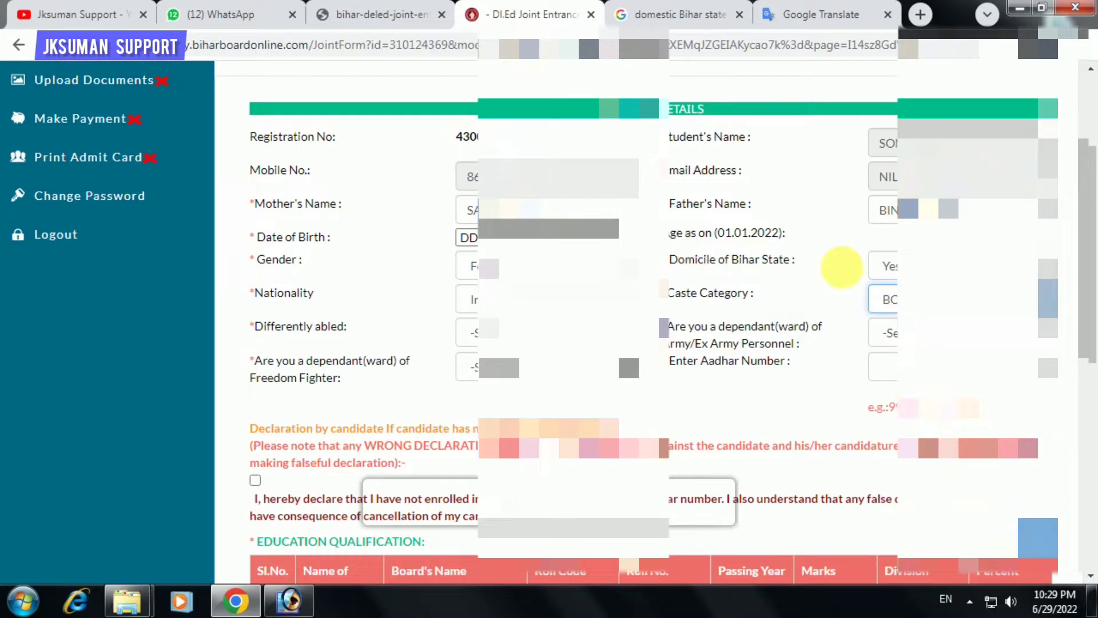
pyautogui.click(538, 331)
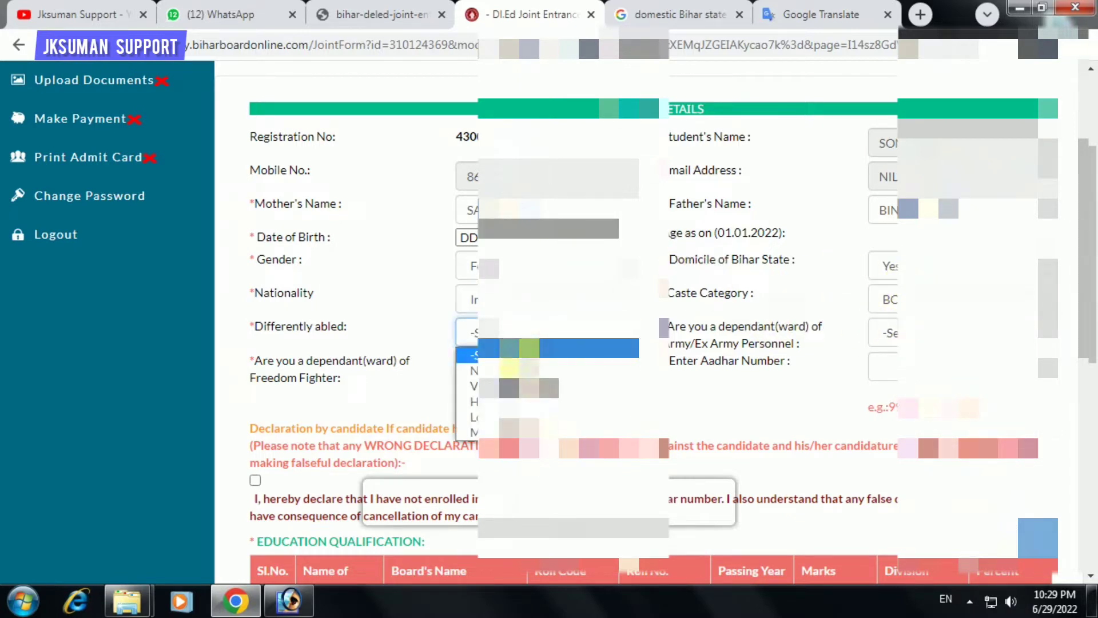
pyautogui.click(504, 371)
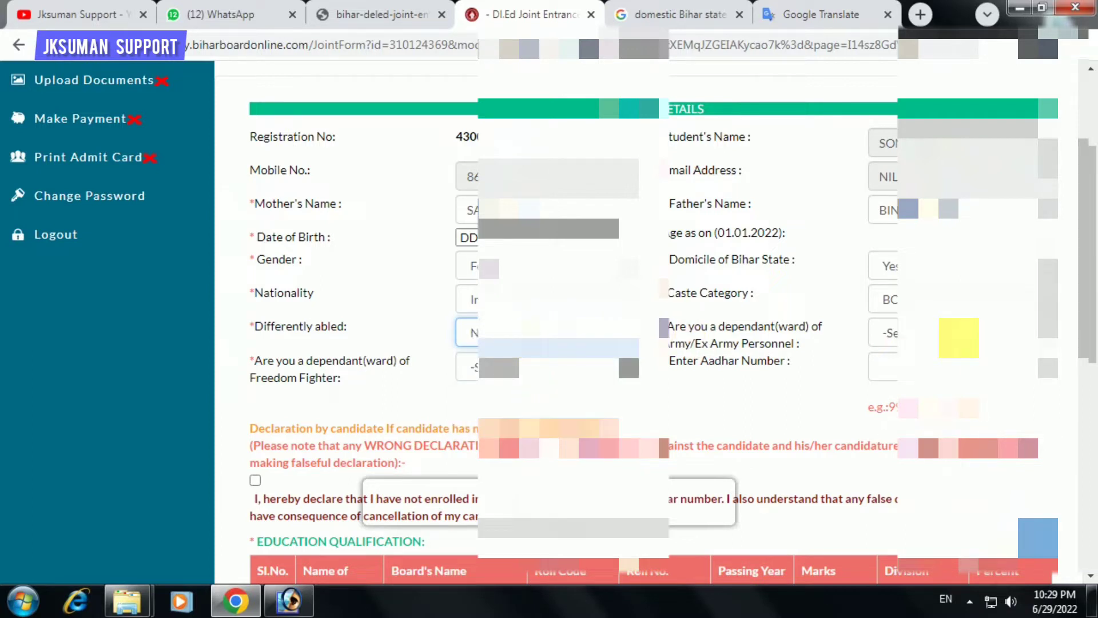
# - Answer No to being a dependant of Army/Ex Army Personnel and of a Freedom Fighter
pyautogui.click(909, 328)
pyautogui.click(908, 386)
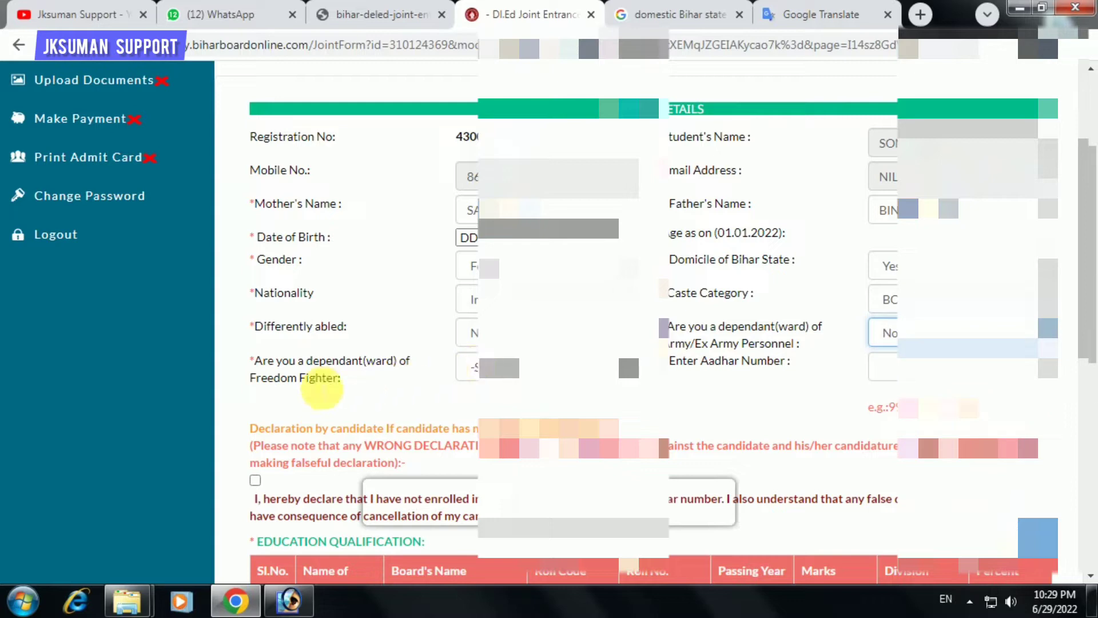
pyautogui.click(540, 363)
pyautogui.click(503, 420)
pyautogui.click(915, 374)
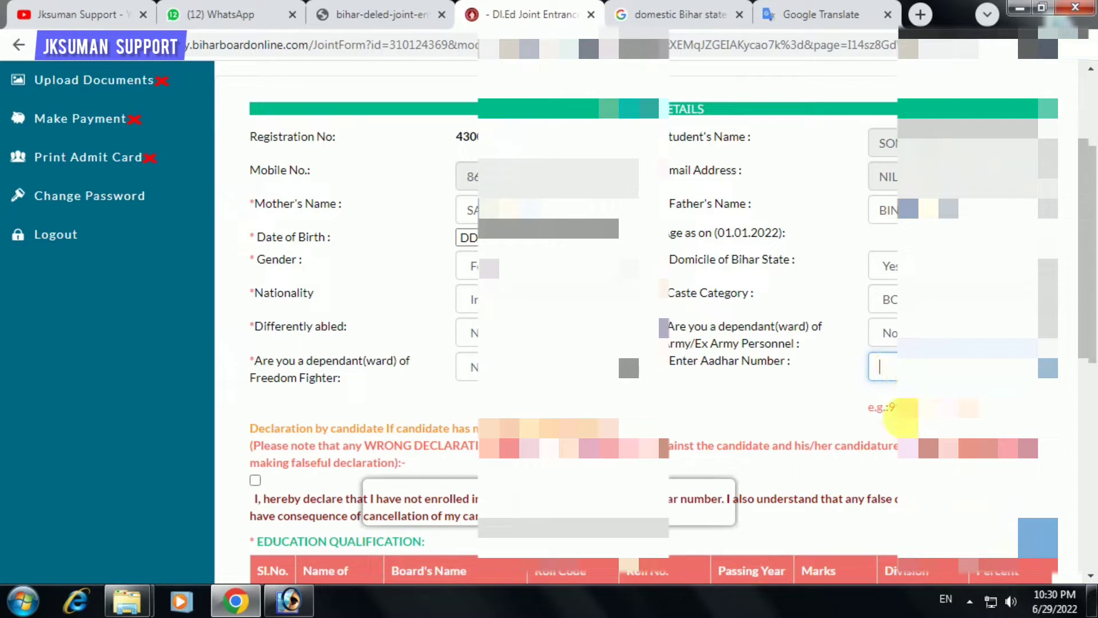
pyautogui.moveTo(889, 407); pyautogui.dragTo(918, 427)
pyautogui.click(918, 423)
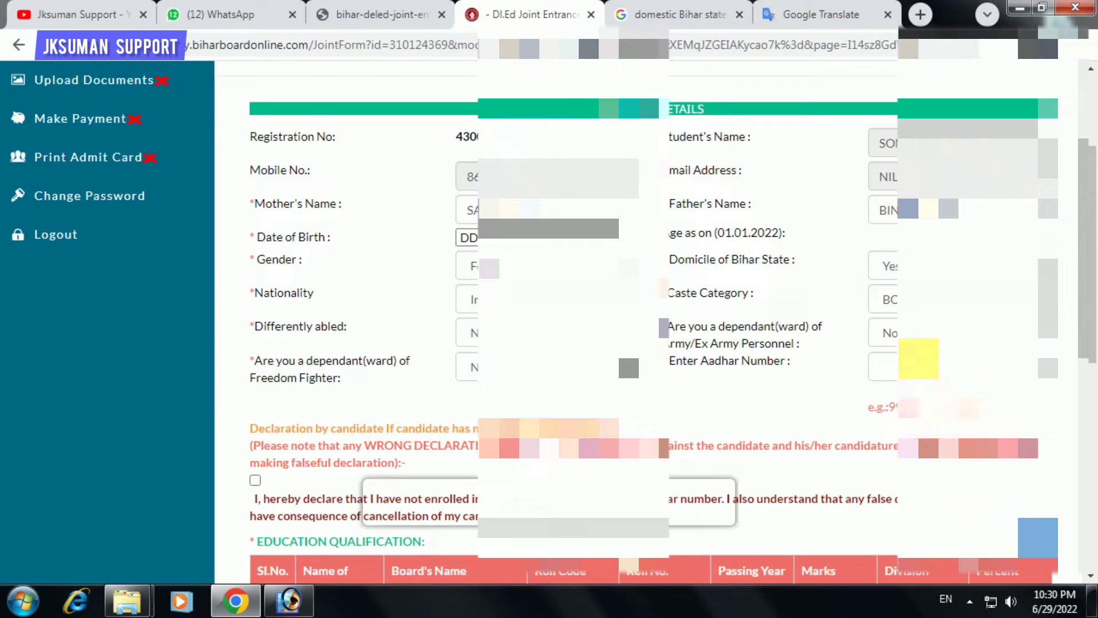
# - Accept the candidate's enrolment declaration and enter BSEB as the Matriculation board
pyautogui.scroll(-6, 730, 363)
pyautogui.click(255, 136)
pyautogui.click(459, 281)
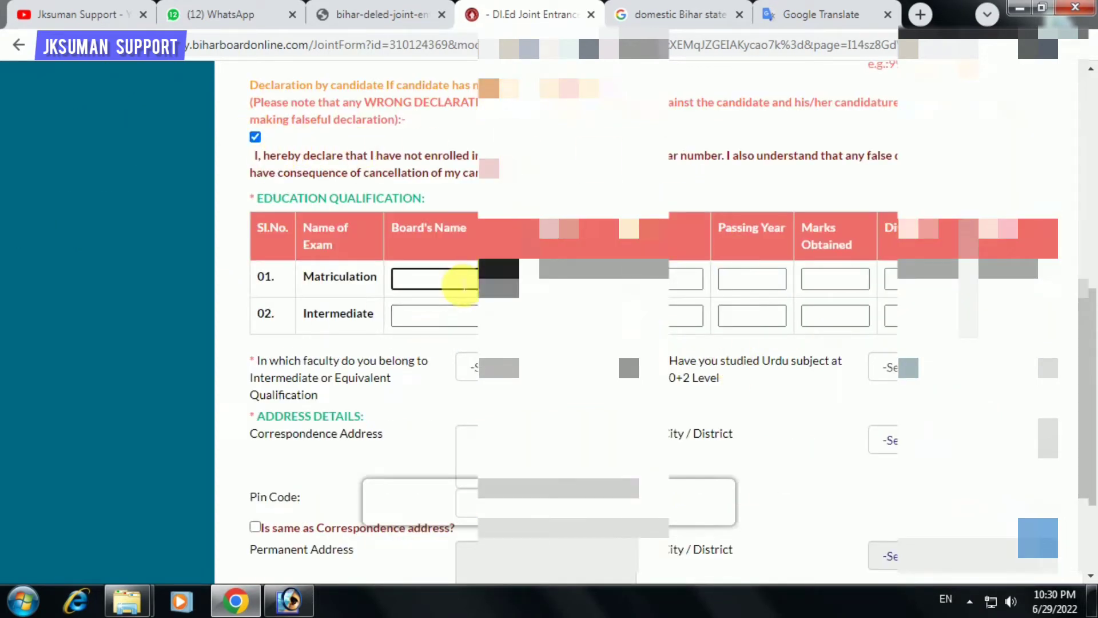
pyautogui.write('BSEB')
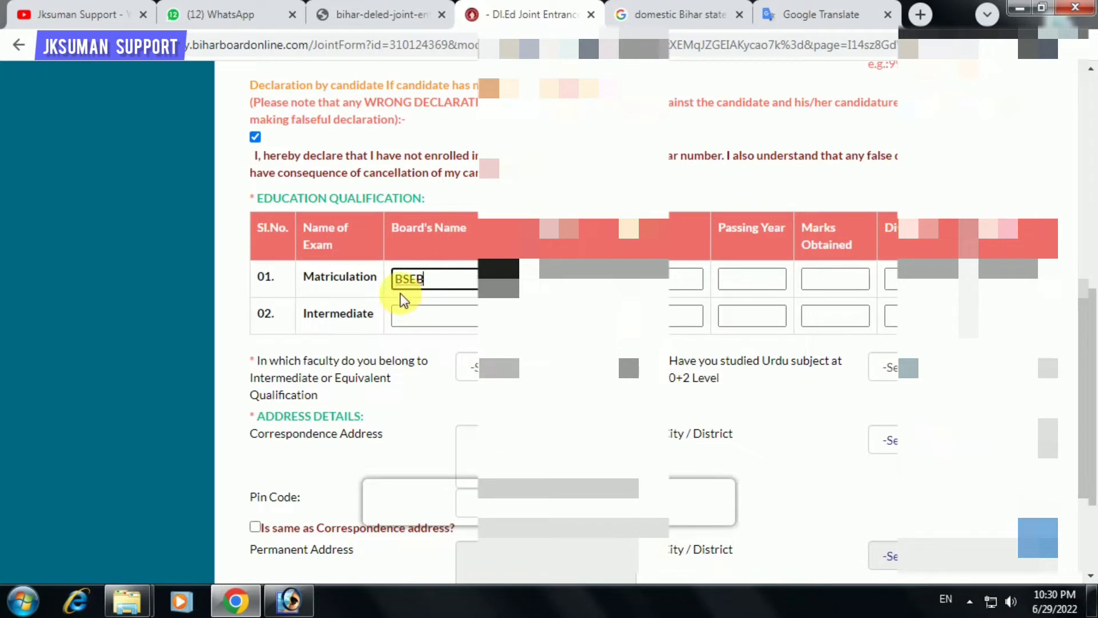
# - Enter passing year 2017, 236 marks obtained and second division in the Matriculation row
pyautogui.click(598, 280)
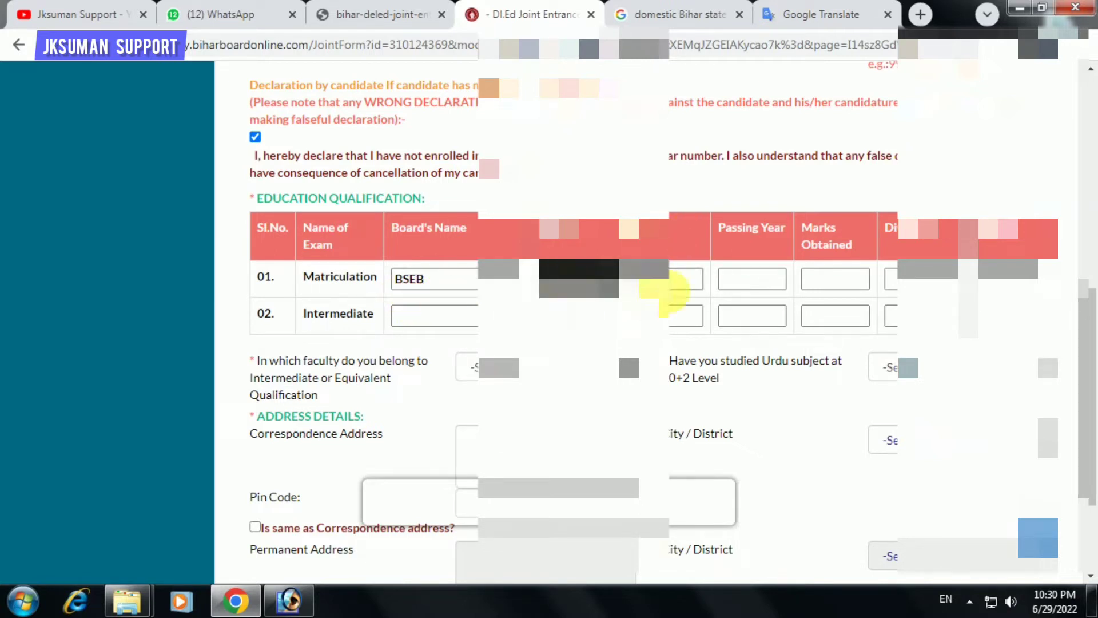
pyautogui.click(672, 290)
pyautogui.click(752, 290)
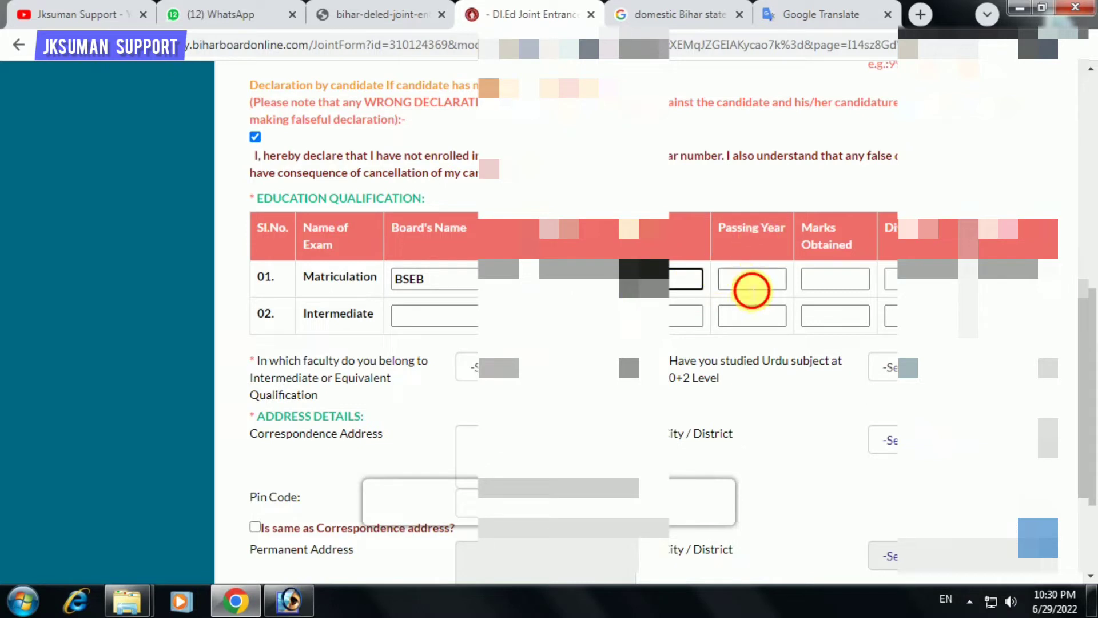
pyautogui.write('2017')
pyautogui.click(836, 279)
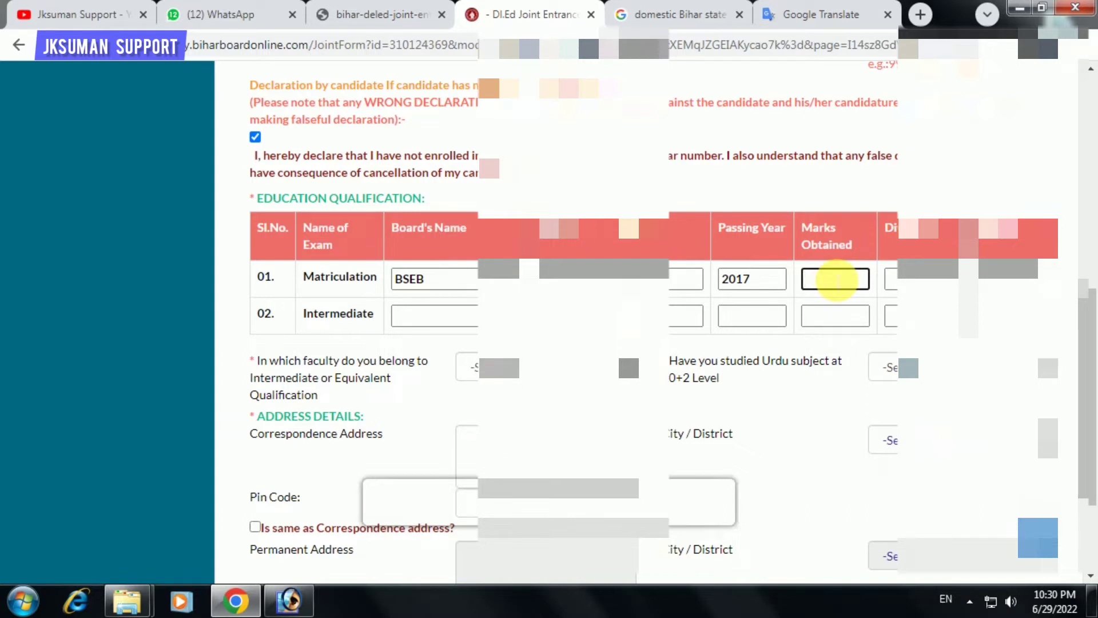
pyautogui.write('236')
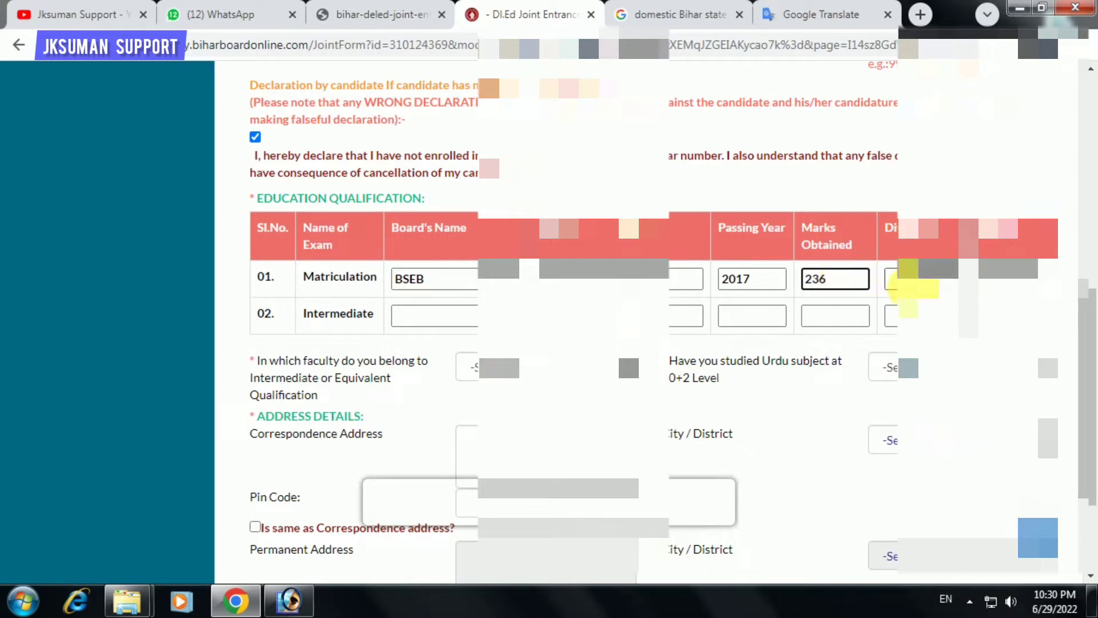
pyautogui.click(895, 280)
pyautogui.write('2')
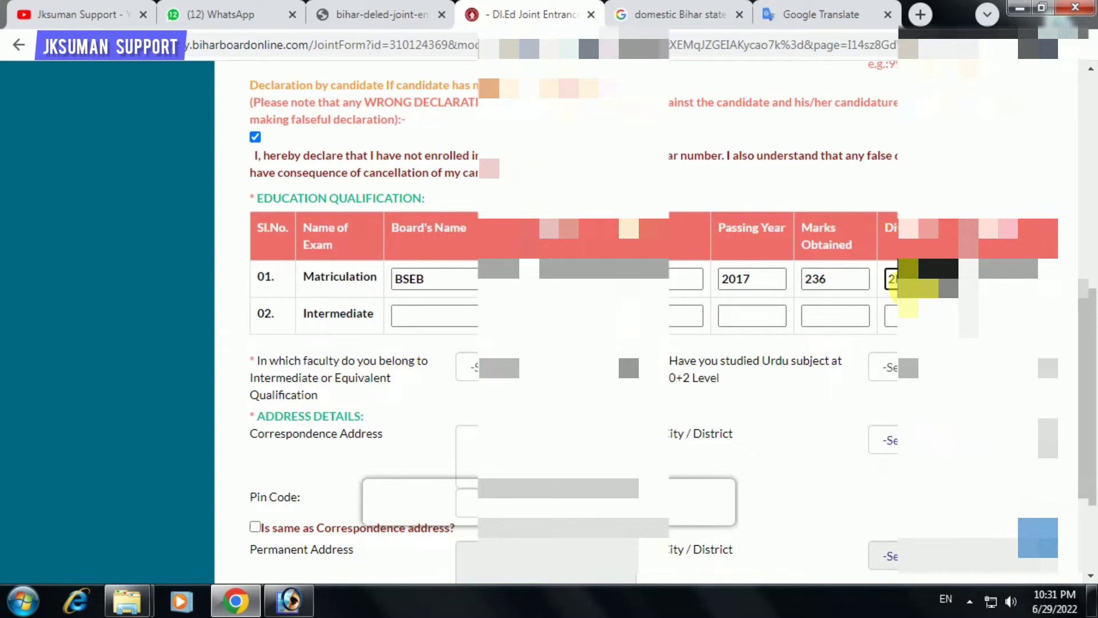
pyautogui.click(982, 280)
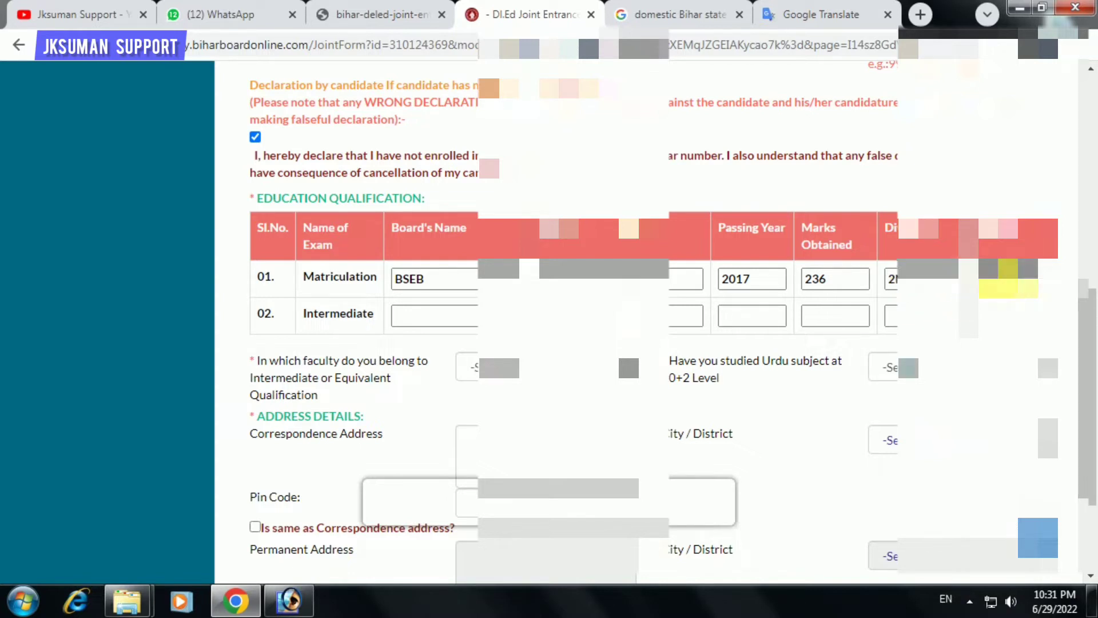
pyautogui.click(1024, 282)
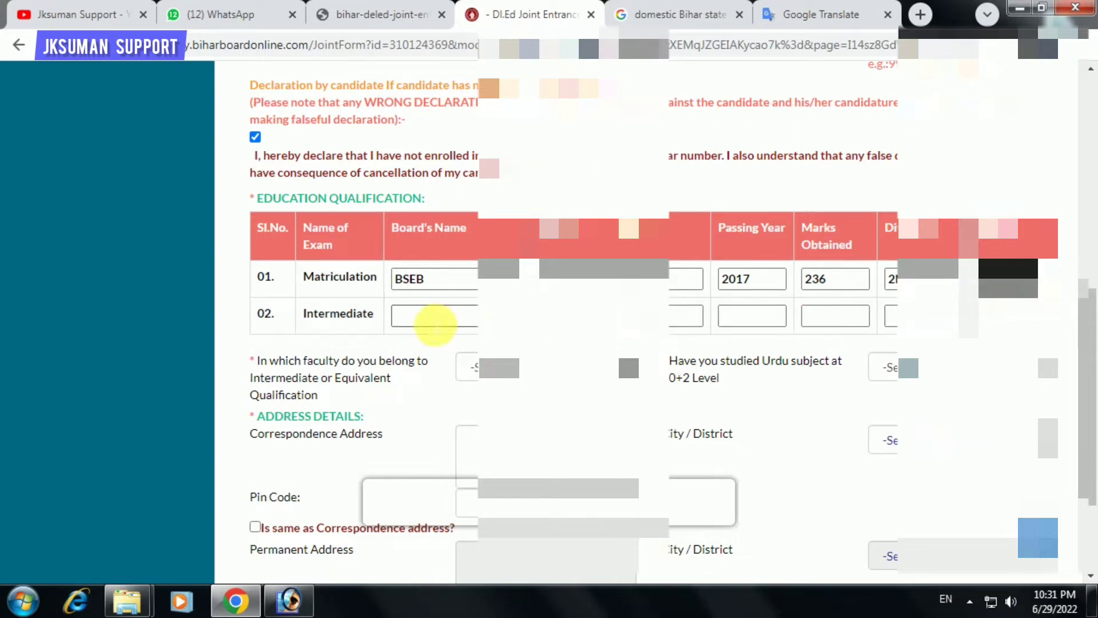
# - Fill in the Intermediate row with board BSEB, passing year 2019, 277 marks obtained and second division
pyautogui.click(434, 320)
pyautogui.write('BS')
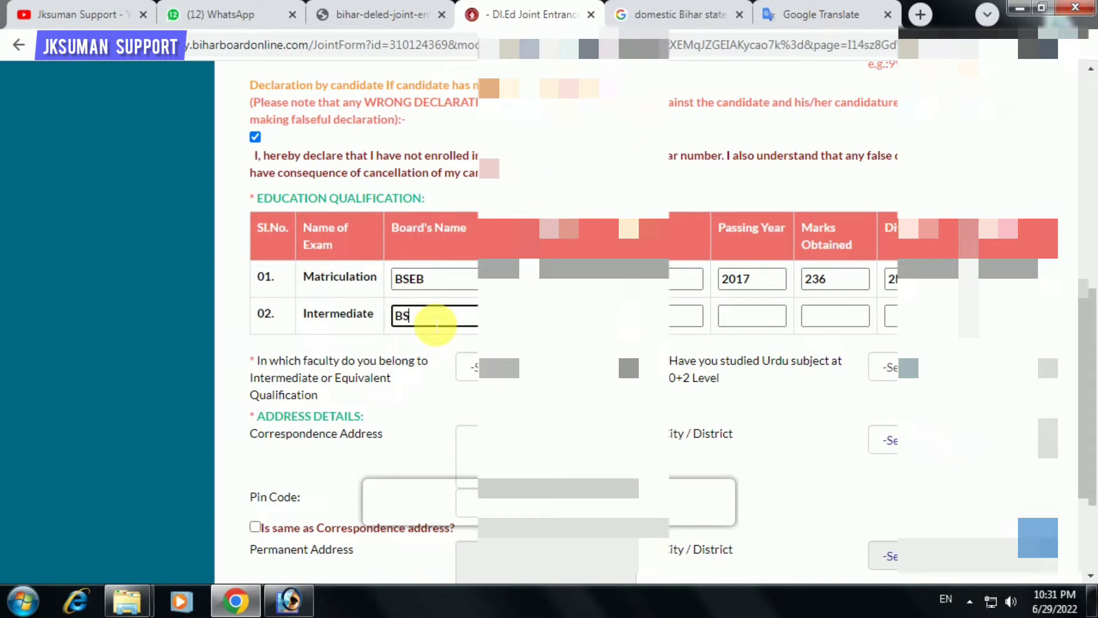
pyautogui.write('EB')
pyautogui.press('Tab')
pyautogui.press('Tab')
pyautogui.press('Tab')
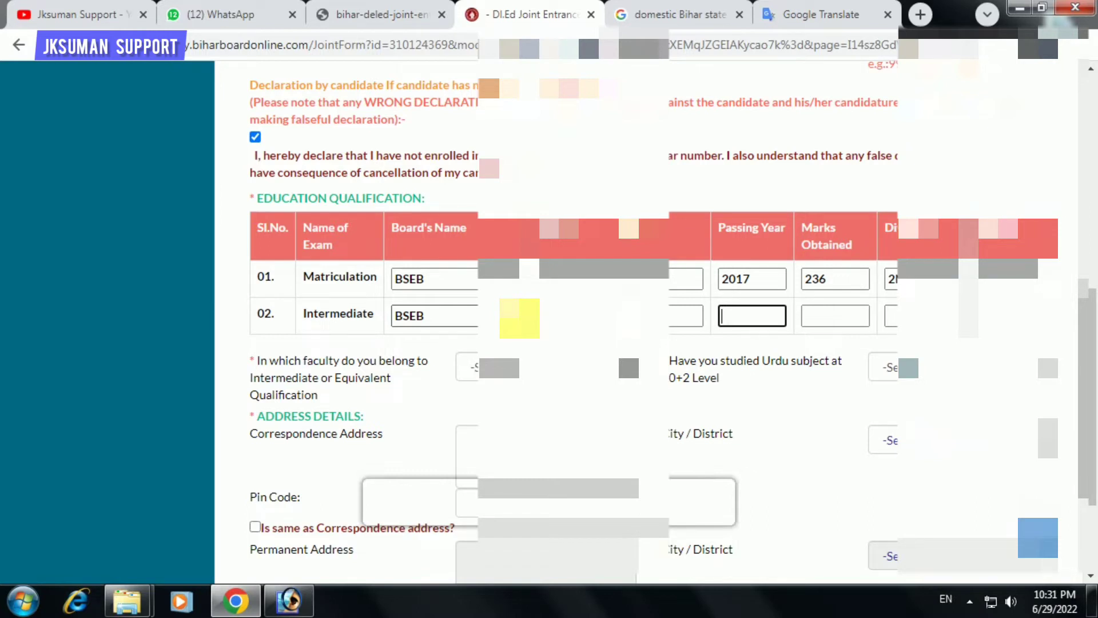
pyautogui.write('2019')
pyautogui.click(852, 316)
pyautogui.write('277')
pyautogui.click(891, 315)
pyautogui.write('2I')
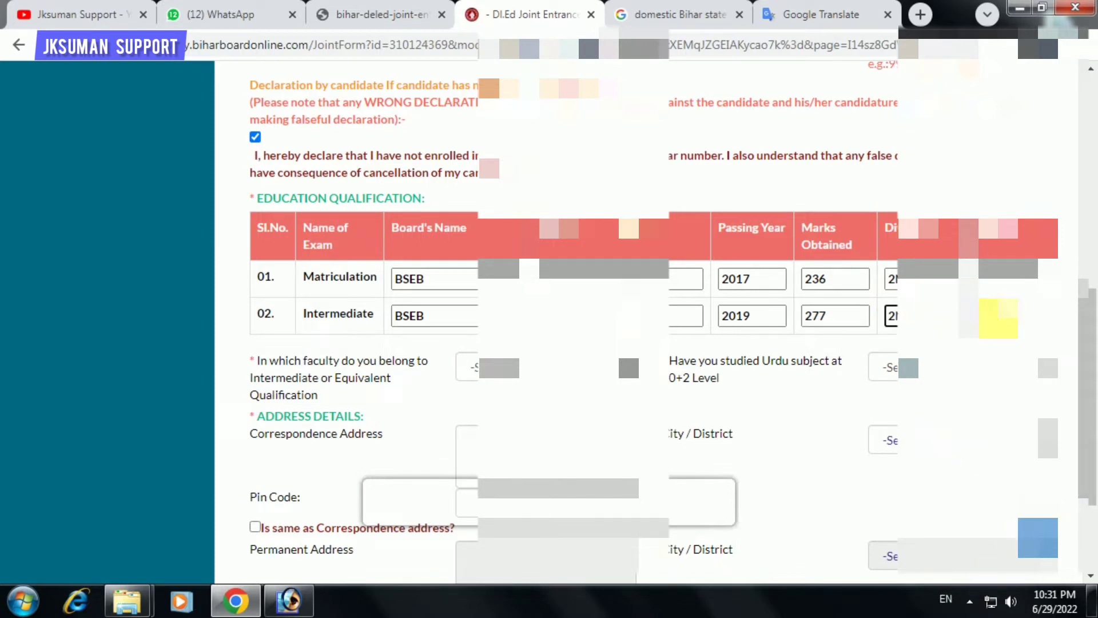
pyautogui.click(1007, 320)
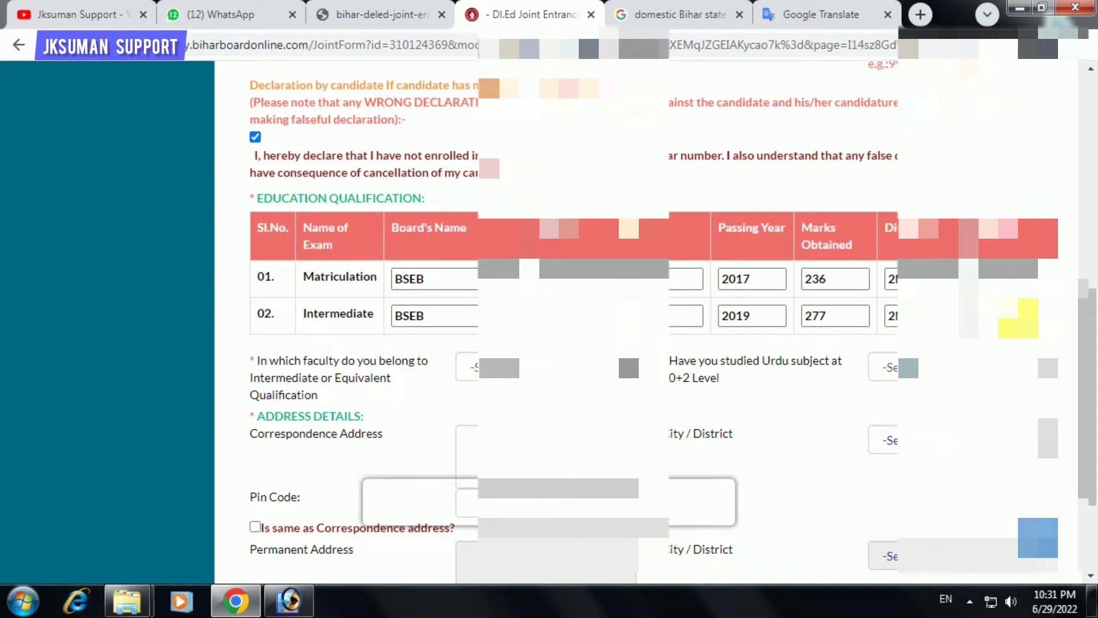
# - Choose Arts as the Intermediate faculty and answer No to having studied Urdu at 10+2 level
pyautogui.click(537, 368)
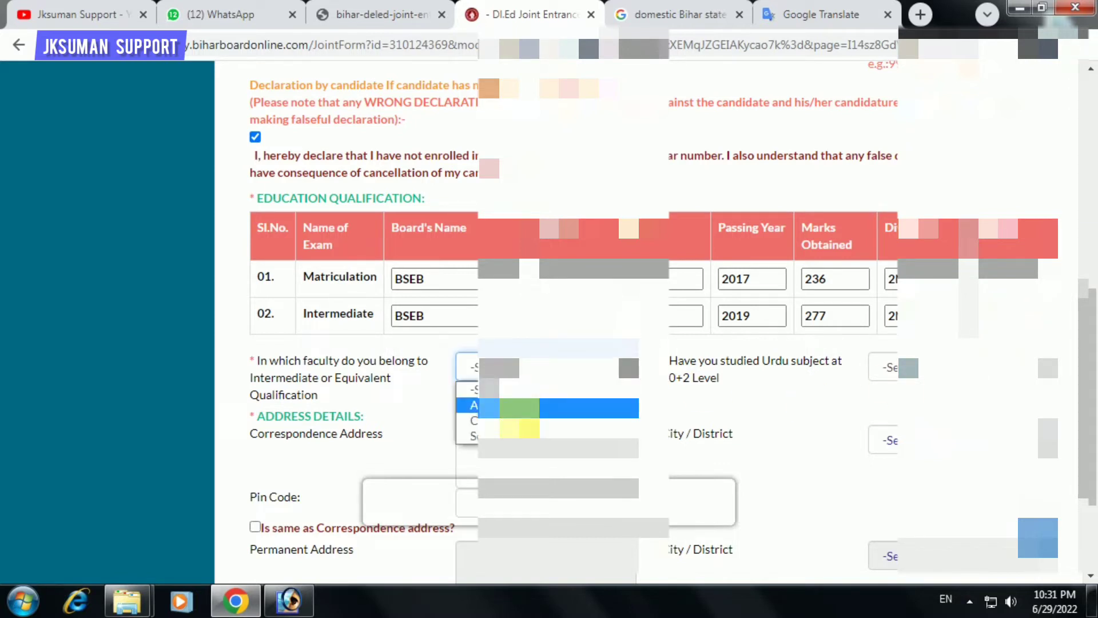
pyautogui.click(519, 407)
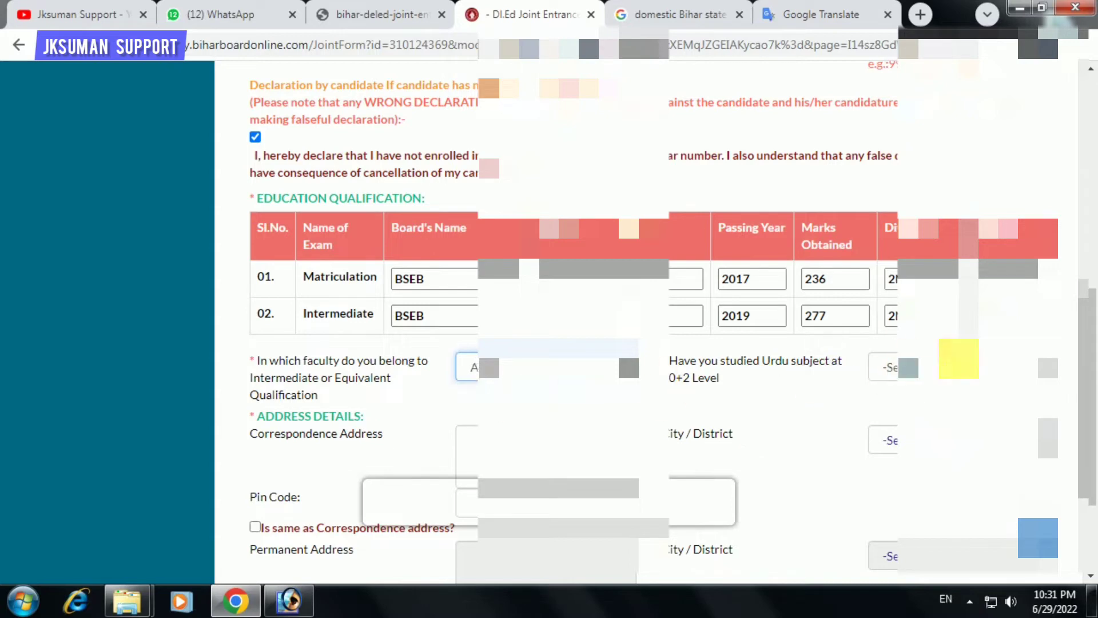
pyautogui.click(959, 369)
pyautogui.click(958, 421)
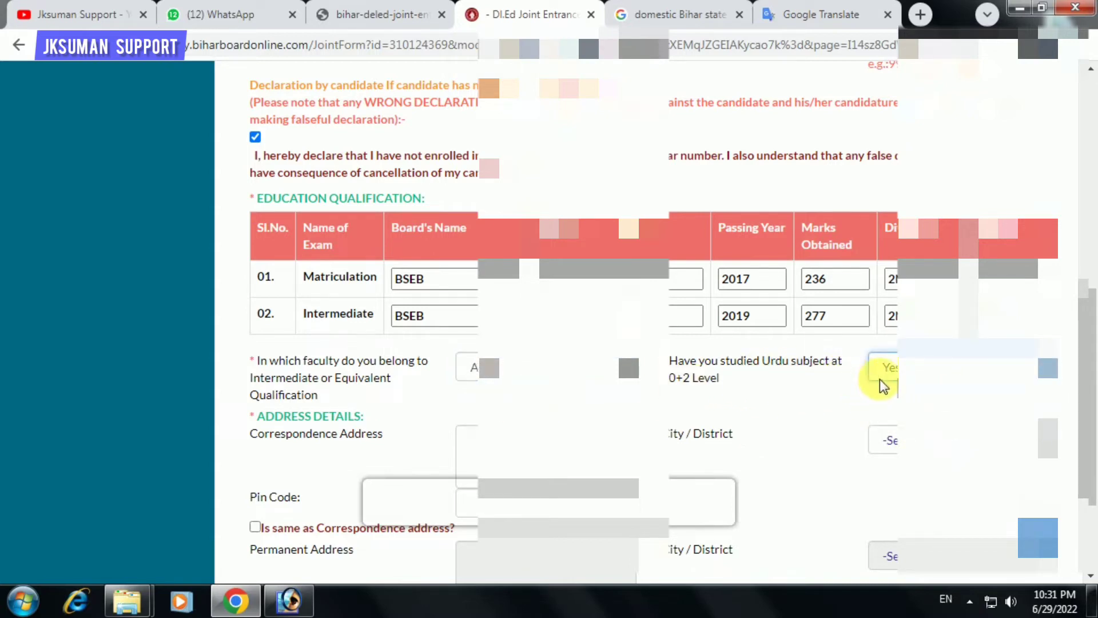
pyautogui.click(894, 368)
pyautogui.click(890, 403)
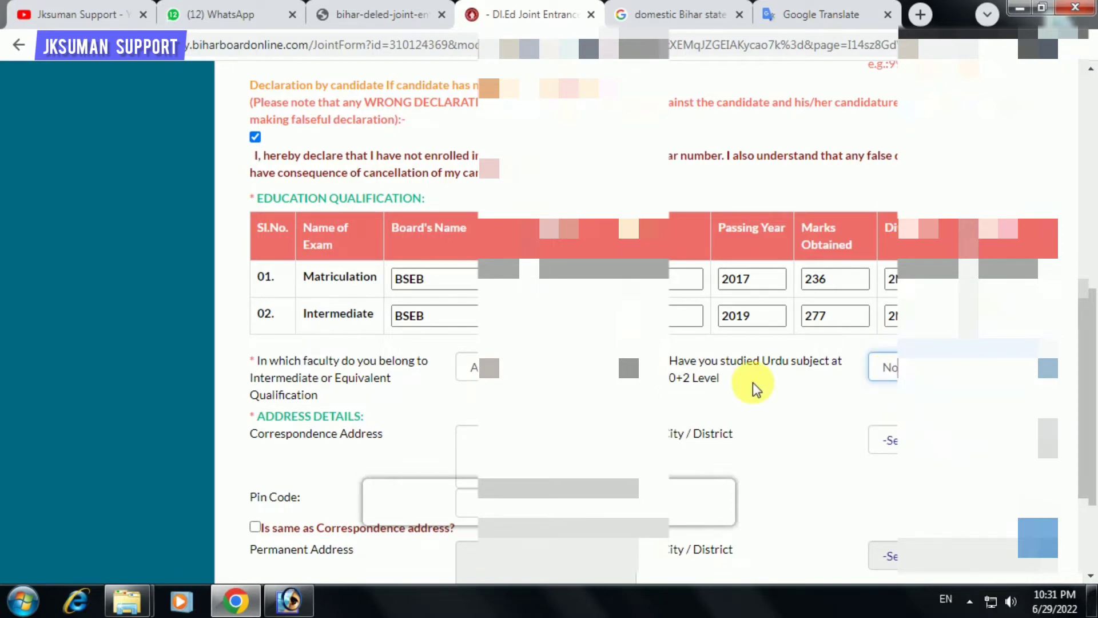
# - Fill in the correspondence address, district and pin code, and mark the permanent address as the same
pyautogui.scroll(-1, 687, 380)
pyautogui.click(550, 377)
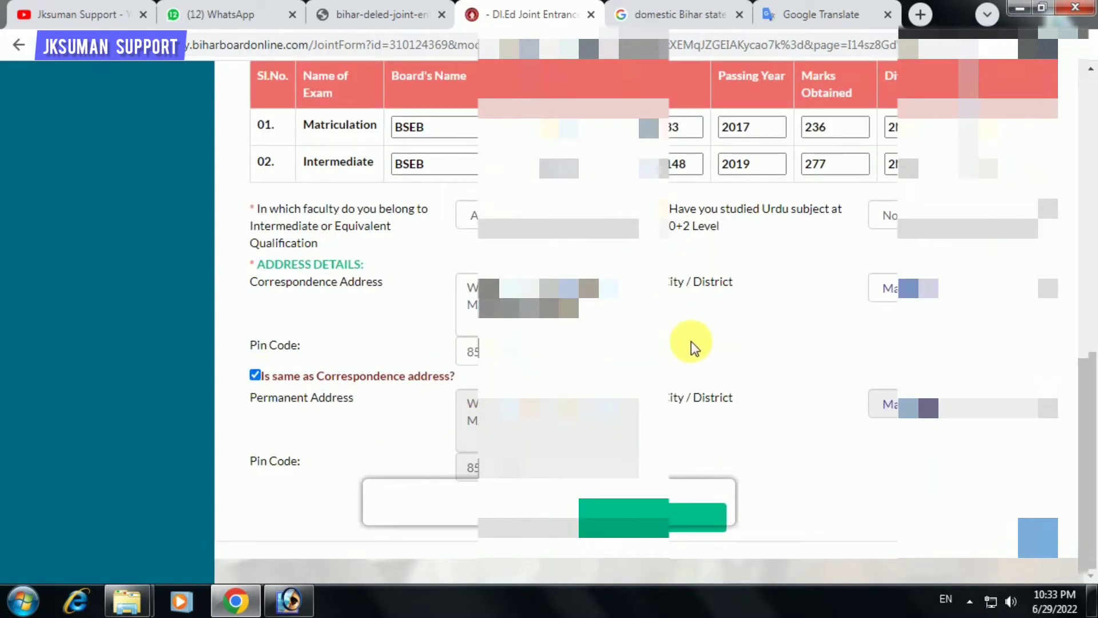
pyautogui.scroll(3, 692, 345)
pyautogui.scroll(-3, 690, 350)
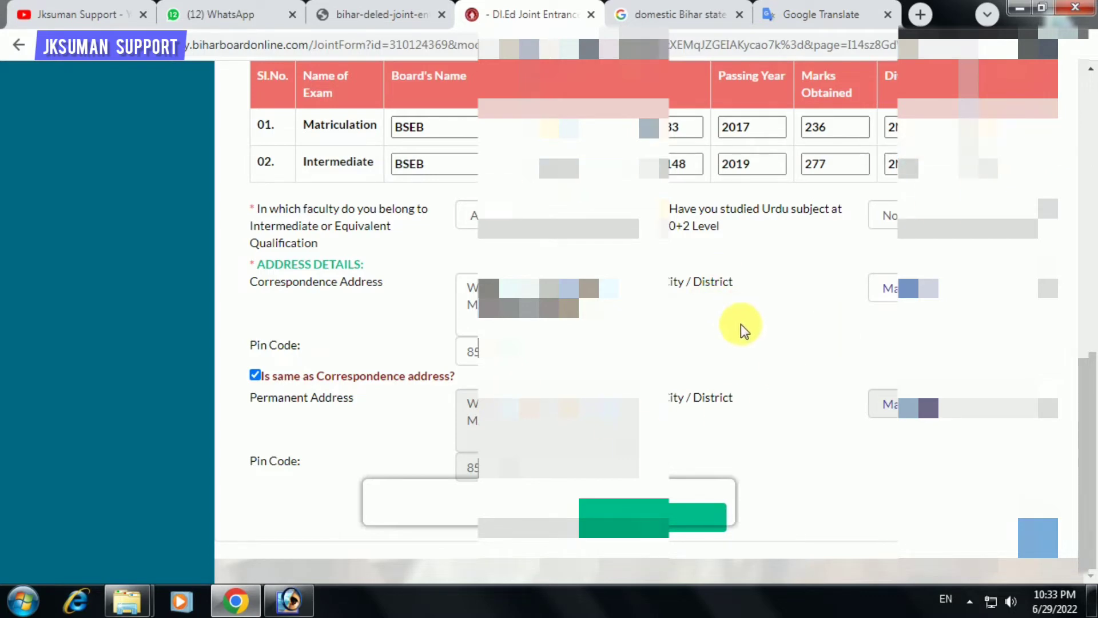
# - Try to submit the application form, saving the offered address in the browser
pyautogui.click(649, 518)
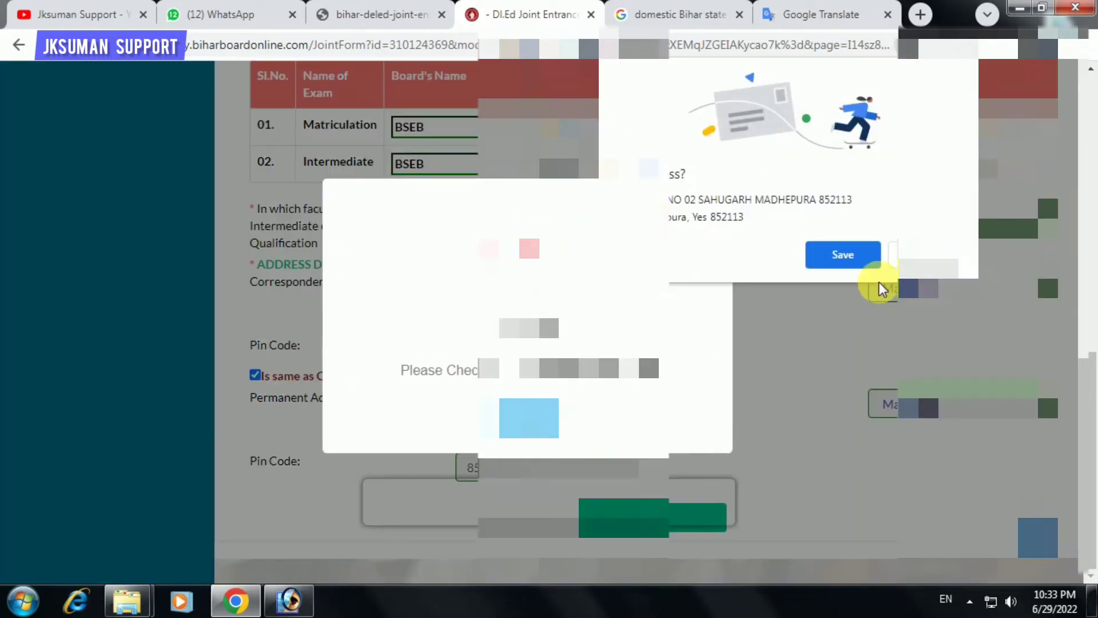
pyautogui.click(843, 254)
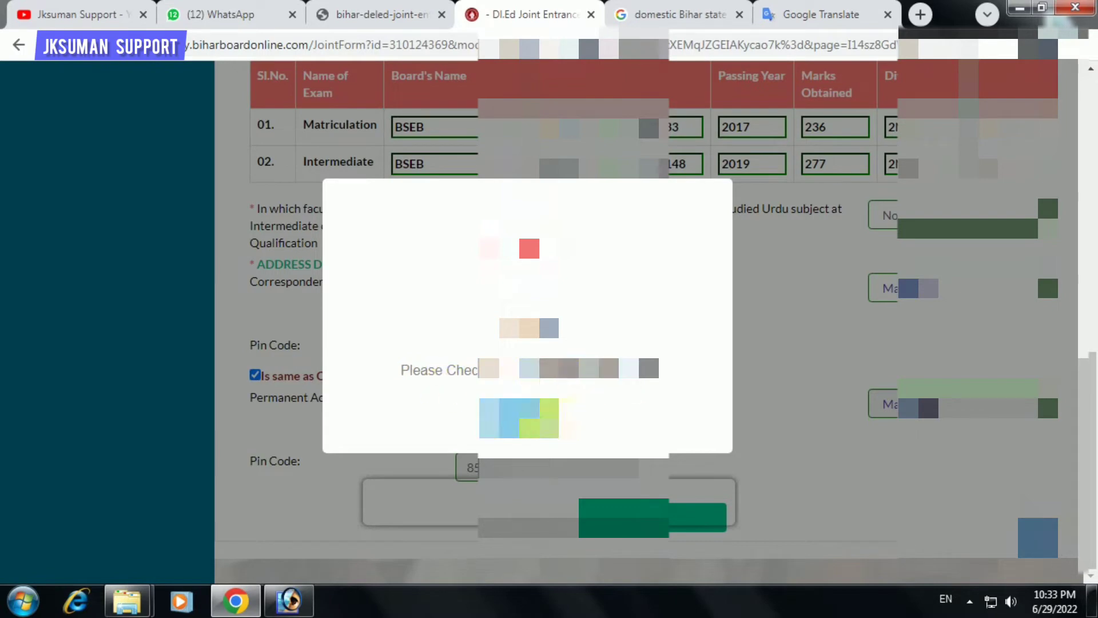
pyautogui.click(523, 417)
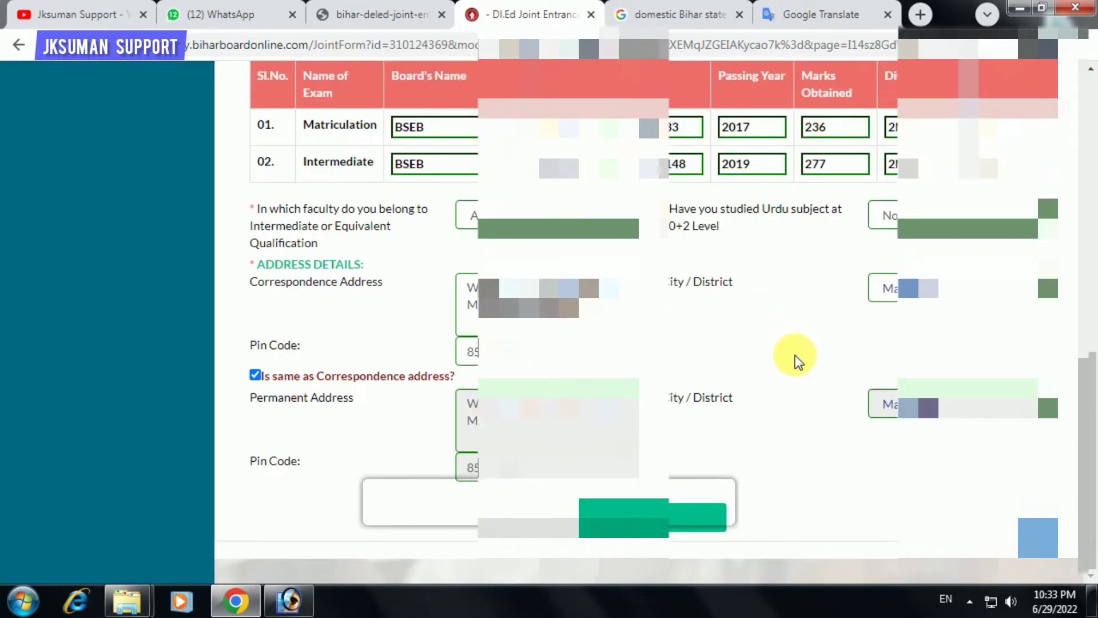
# - Recheck the candidate's personal details and submit the application form again
pyautogui.scroll(1, 795, 386)
pyautogui.scroll(4, 798, 387)
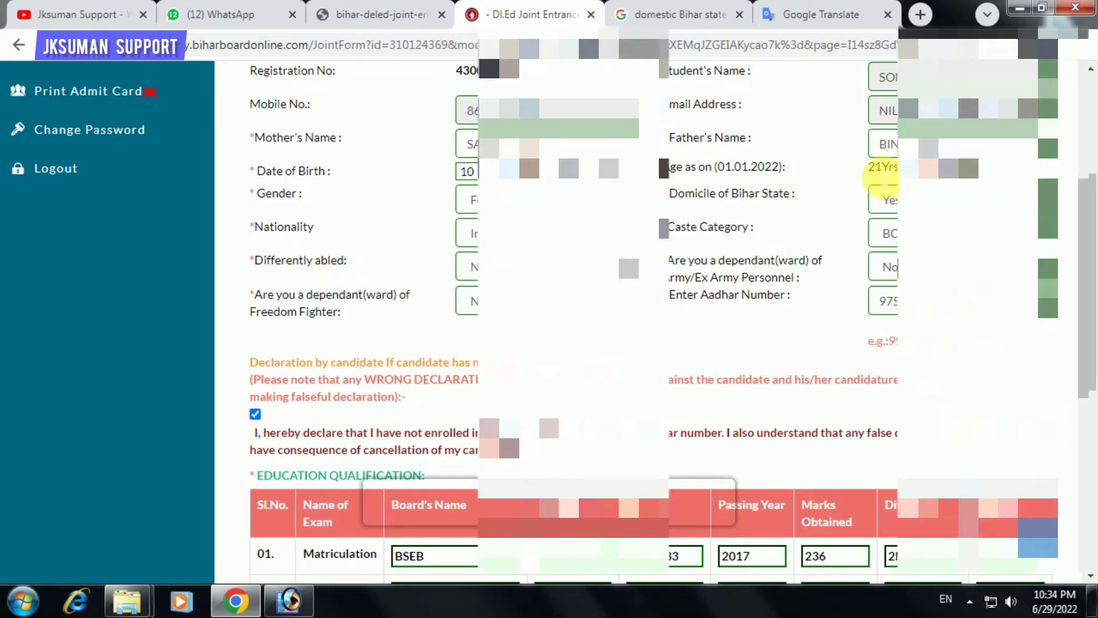
pyautogui.scroll(-7, 833, 208)
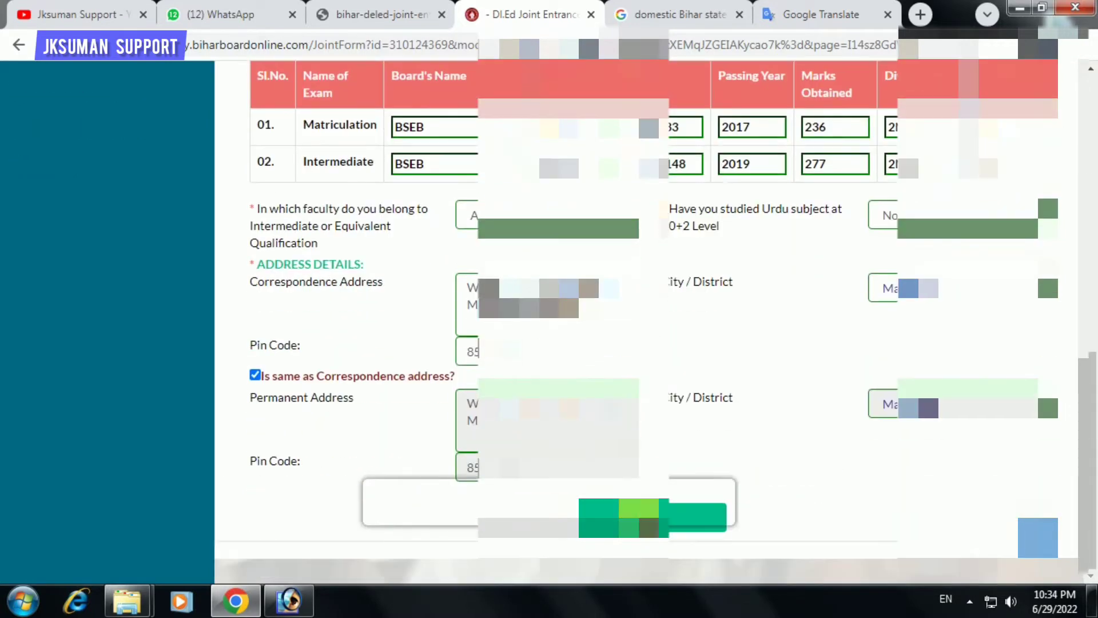
pyautogui.click(639, 508)
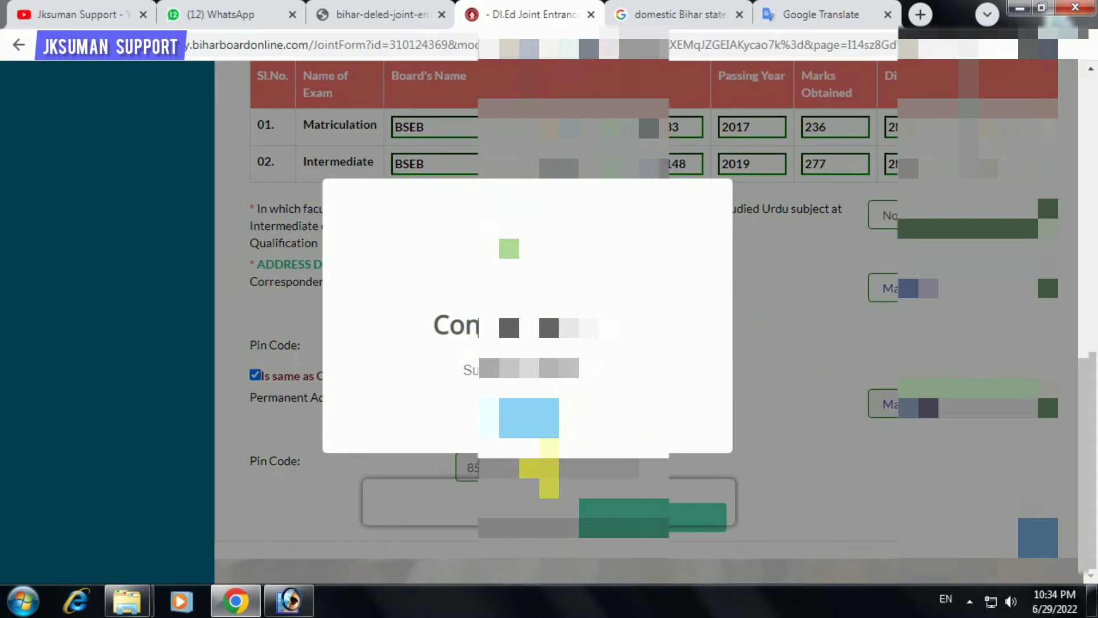
pyautogui.click(529, 418)
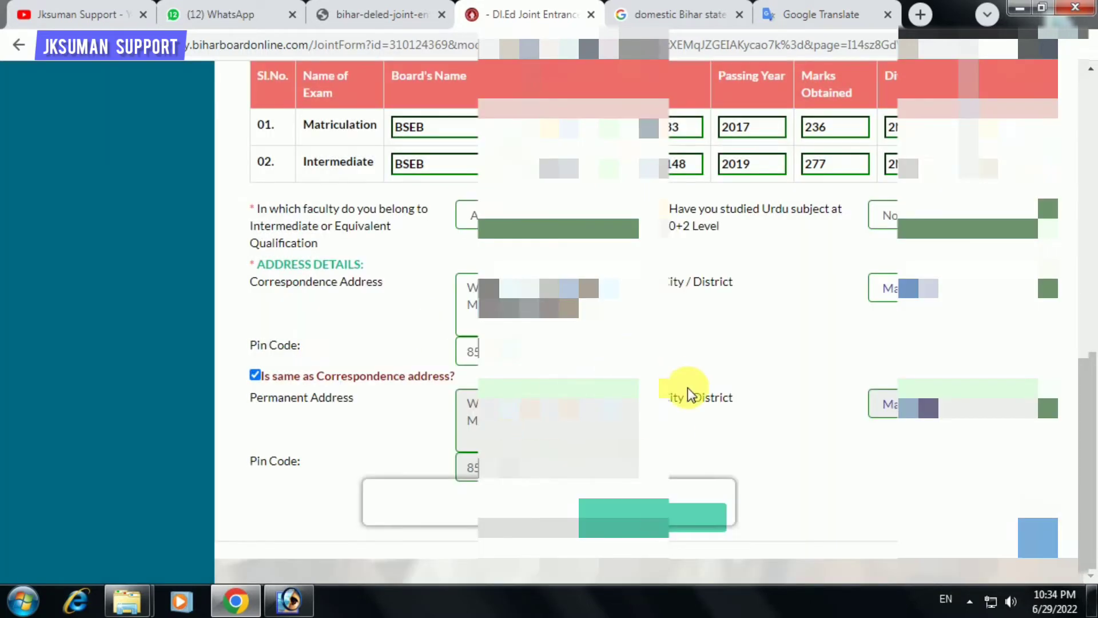
# - Open the Upload Documents page for the candidate's photo and signature
pyautogui.scroll(10, 689, 389)
pyautogui.scroll(-2, 286, 355)
pyautogui.scroll(2, 160, 312)
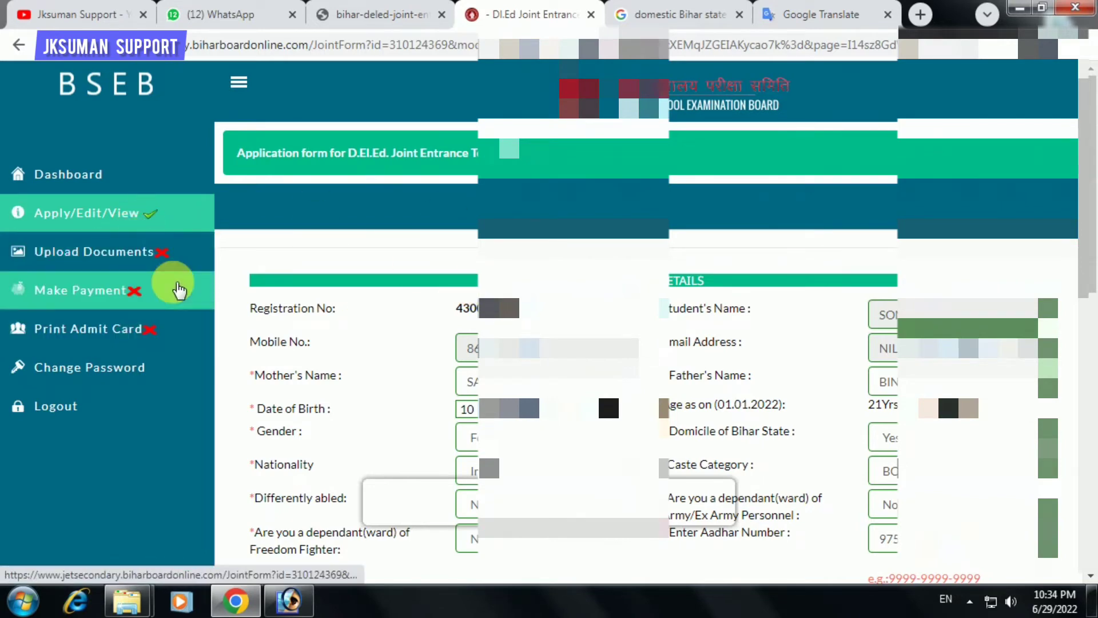
pyautogui.click(123, 251)
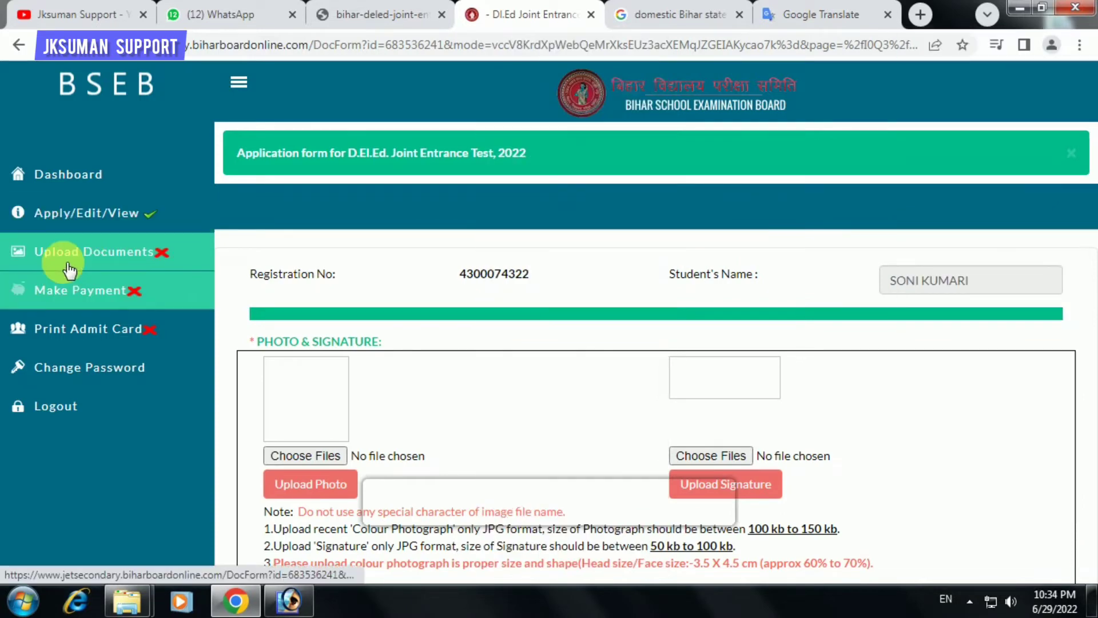
# - Upload pic.jpg as the candidate's photo
pyautogui.scroll(-2, 318, 314)
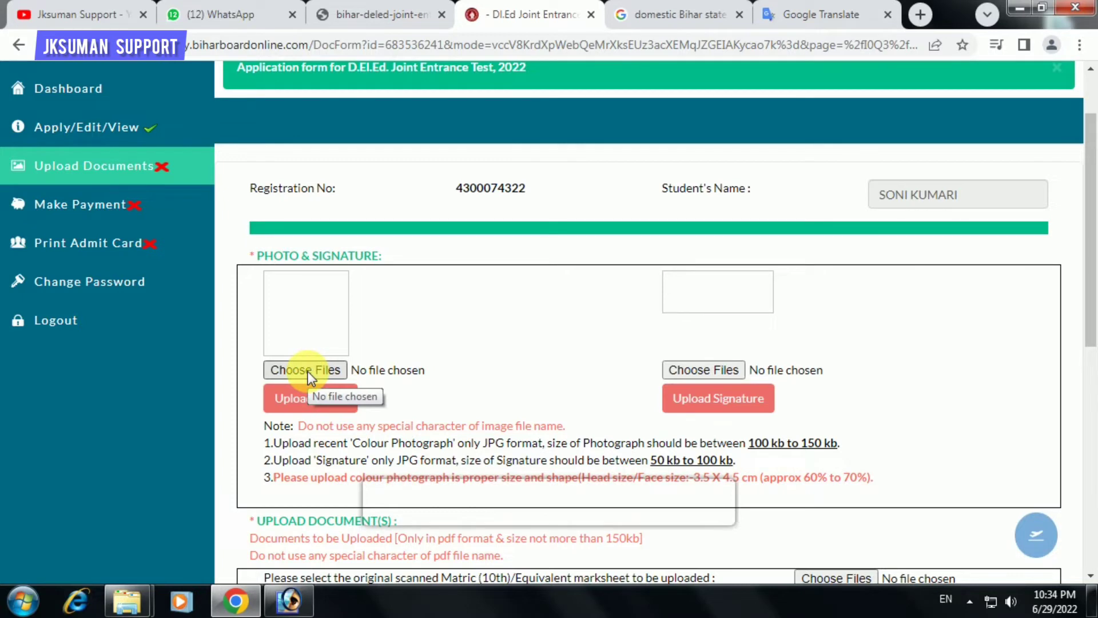
pyautogui.click(309, 375)
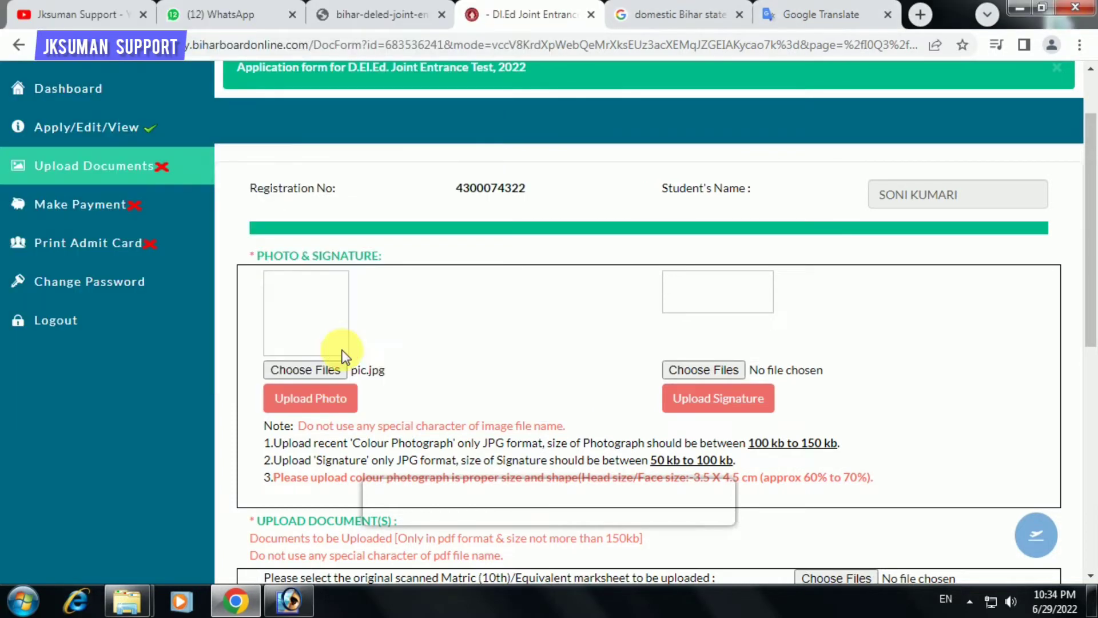
pyautogui.click(326, 405)
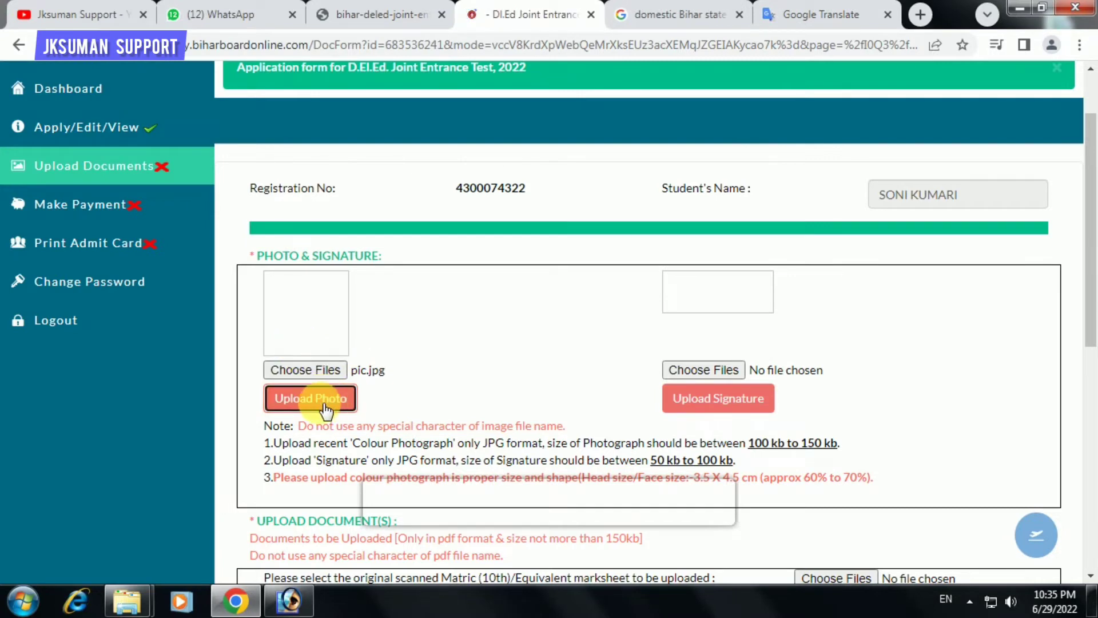
# - Check the signature size requirement and upload sine.jpg as the candidate's signature
pyautogui.scroll(-2, 457, 312)
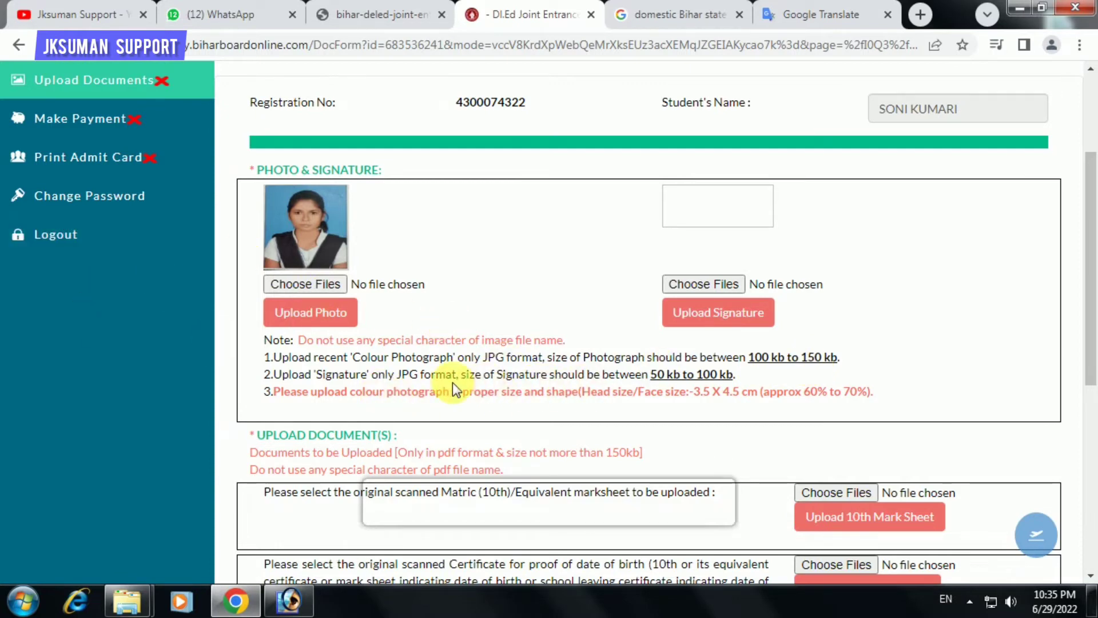
pyautogui.moveTo(436, 374); pyautogui.dragTo(629, 375)
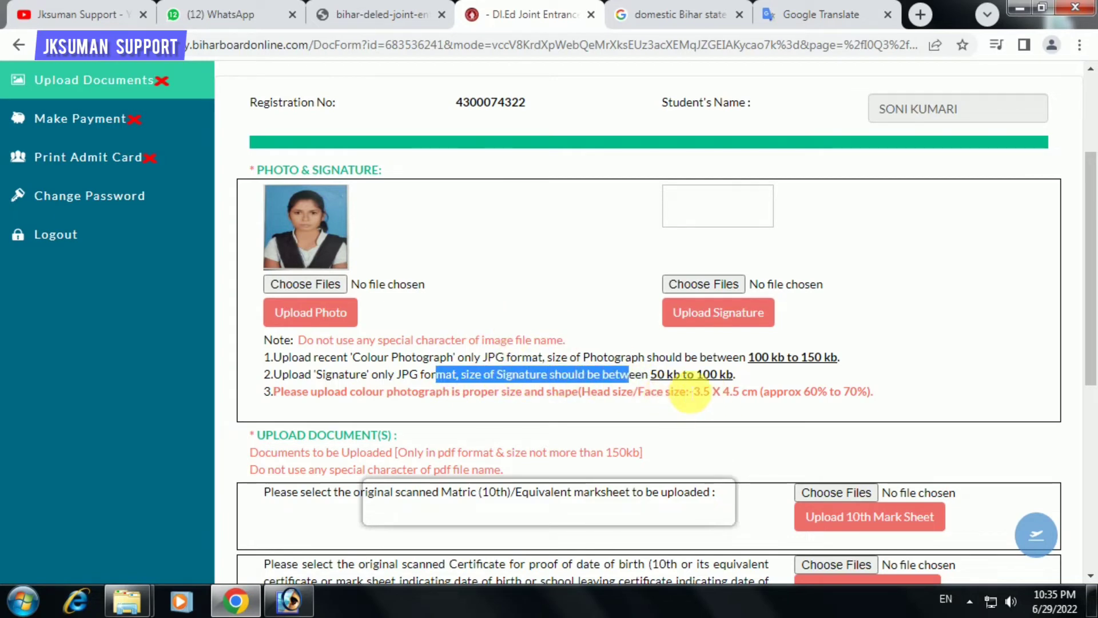
pyautogui.click(703, 285)
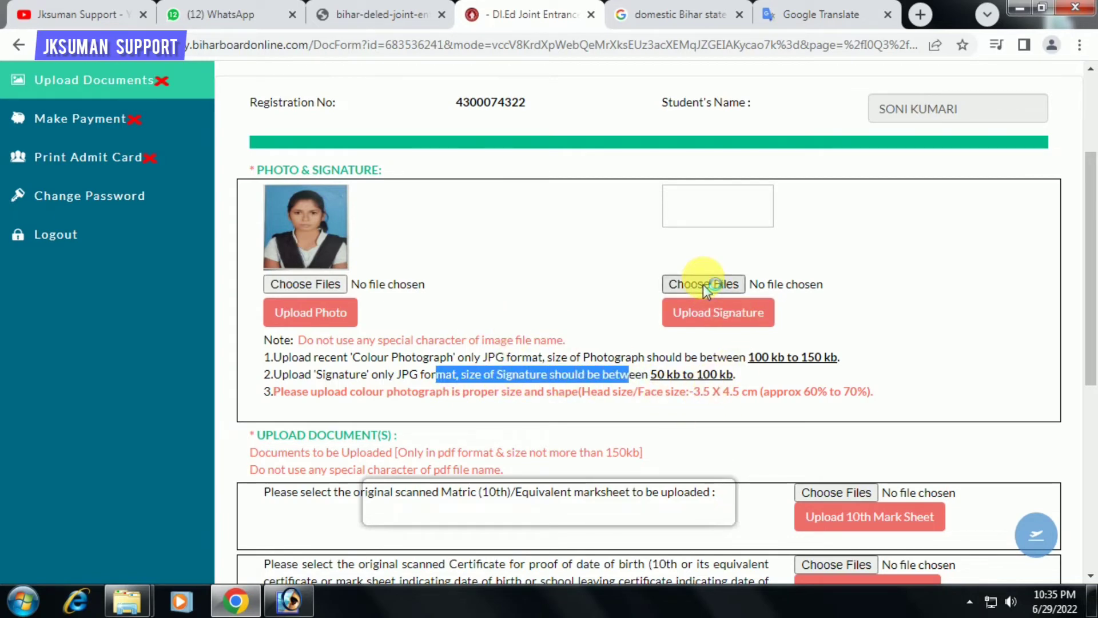
pyautogui.doubleClick(289, 157)
pyautogui.click(739, 320)
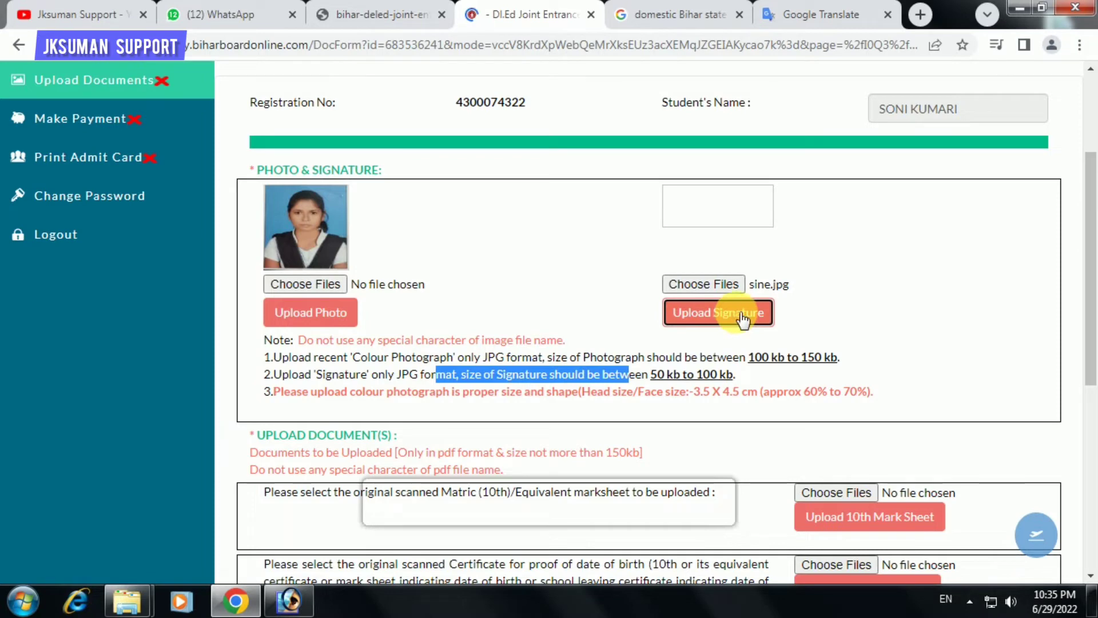
# - Review the PDF format, size and file name rules and upload matric.pdf as the Matric (10th) mark sheet
pyautogui.scroll(-5, 739, 312)
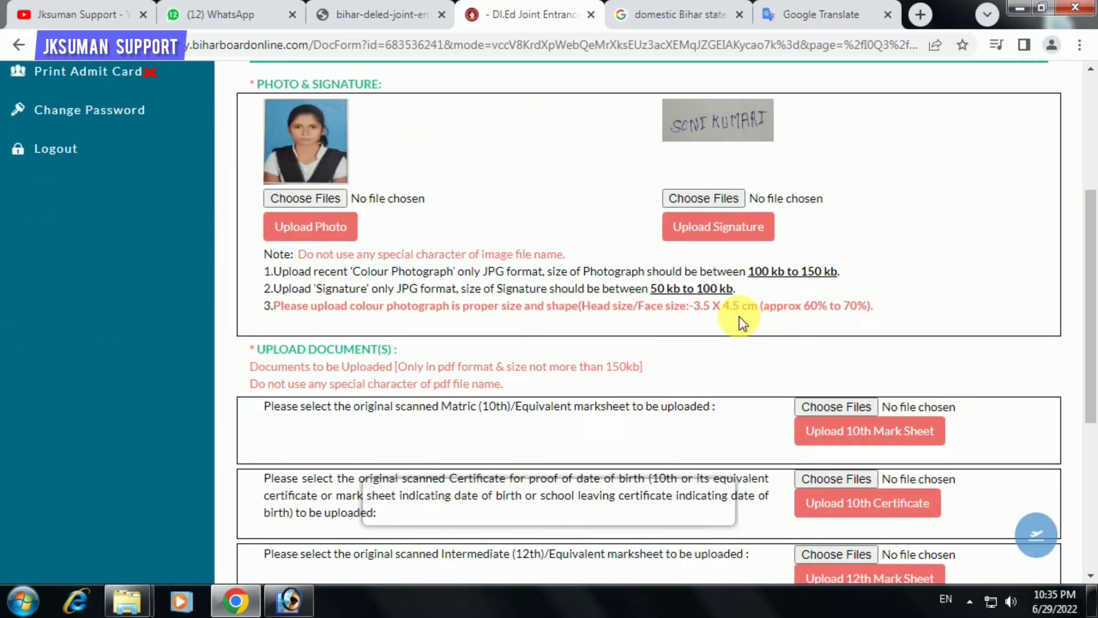
pyautogui.scroll(-2, 739, 317)
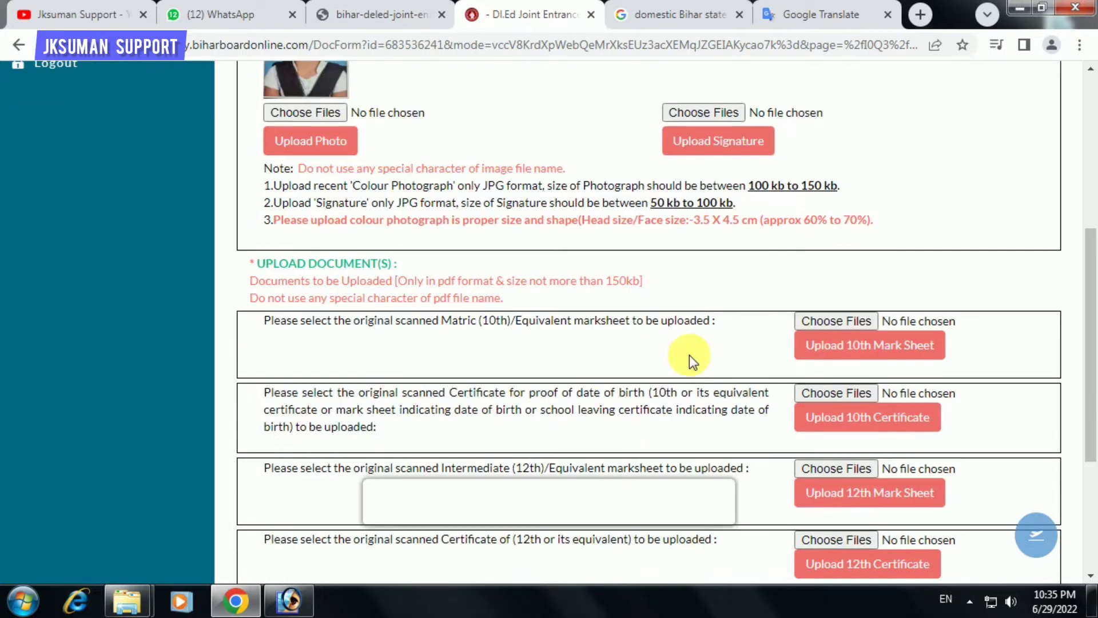
pyautogui.click(334, 331)
pyautogui.moveTo(334, 330); pyautogui.dragTo(574, 328)
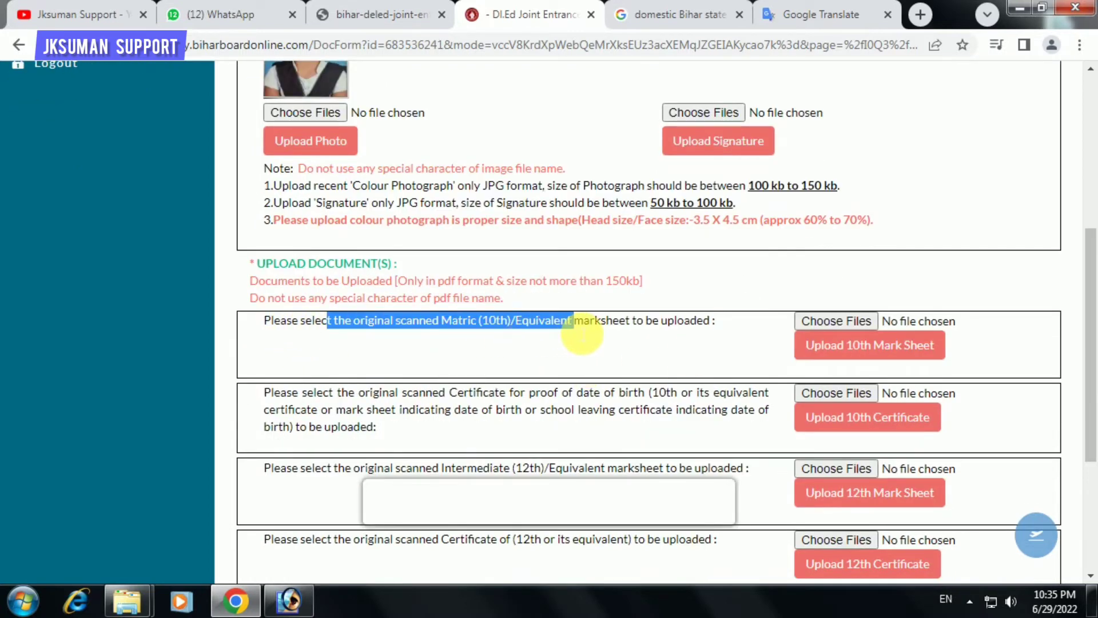
pyautogui.click(652, 336)
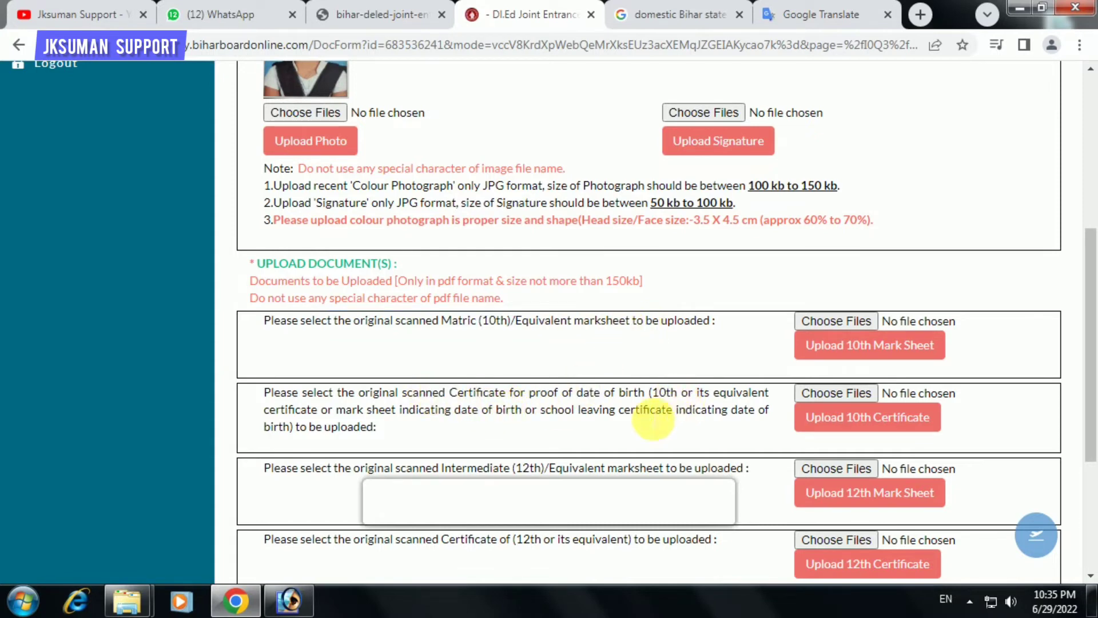
pyautogui.click(838, 321)
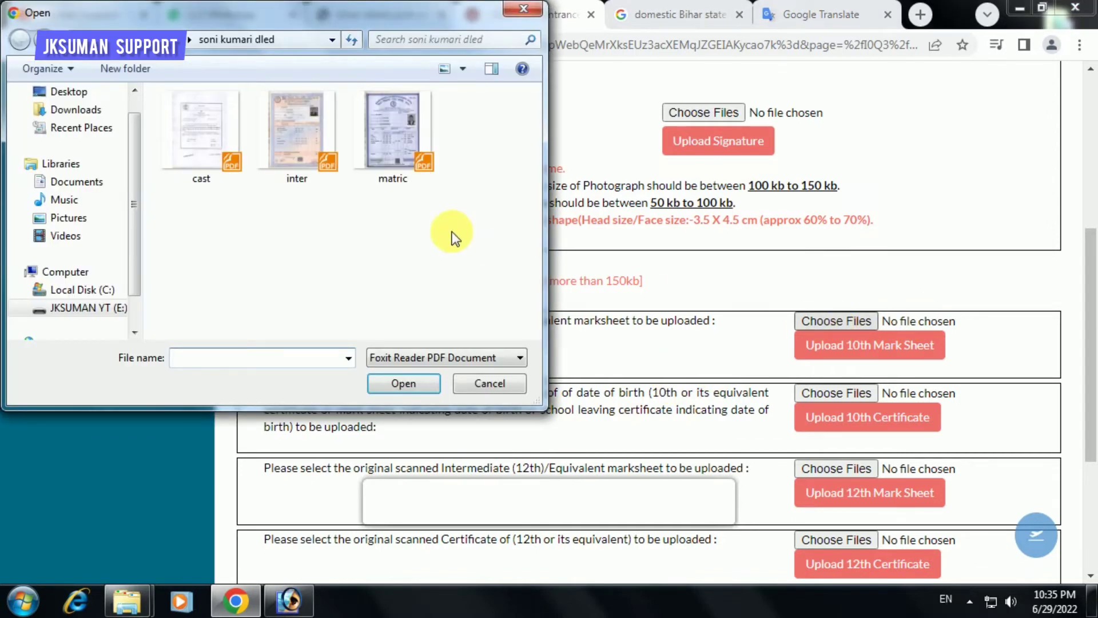
pyautogui.doubleClick(394, 132)
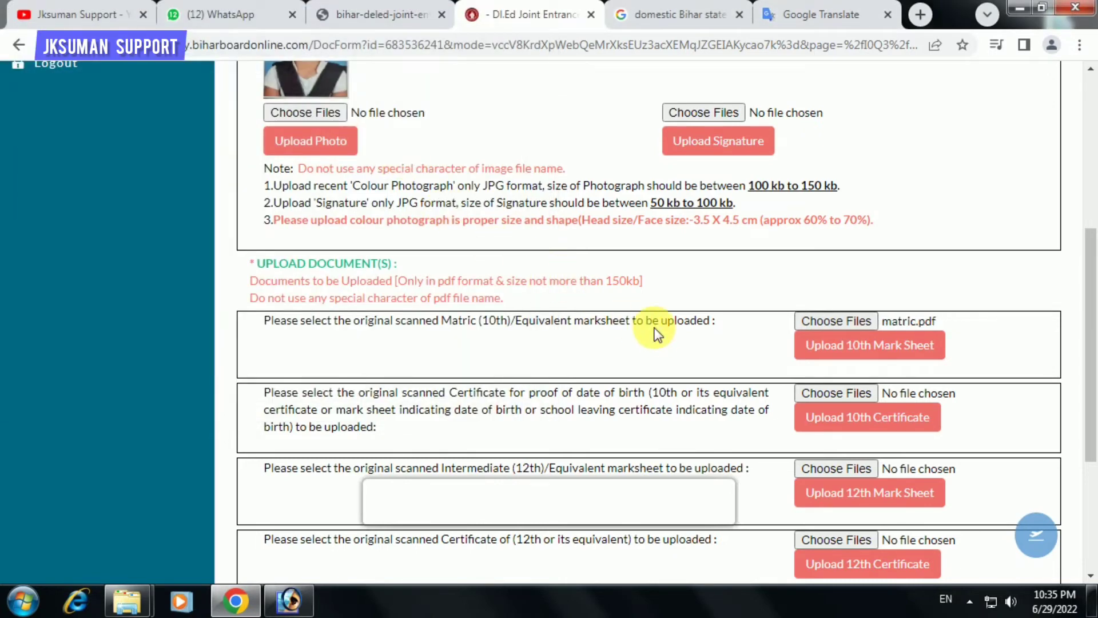
pyautogui.scroll(-3, 656, 333)
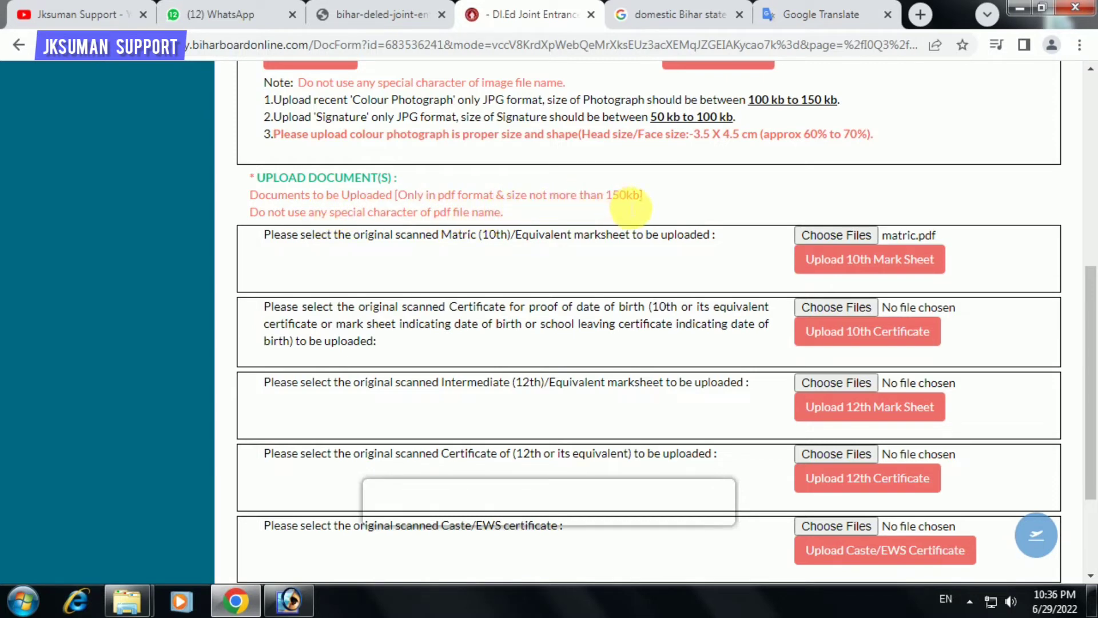
pyautogui.moveTo(473, 197); pyautogui.dragTo(623, 202)
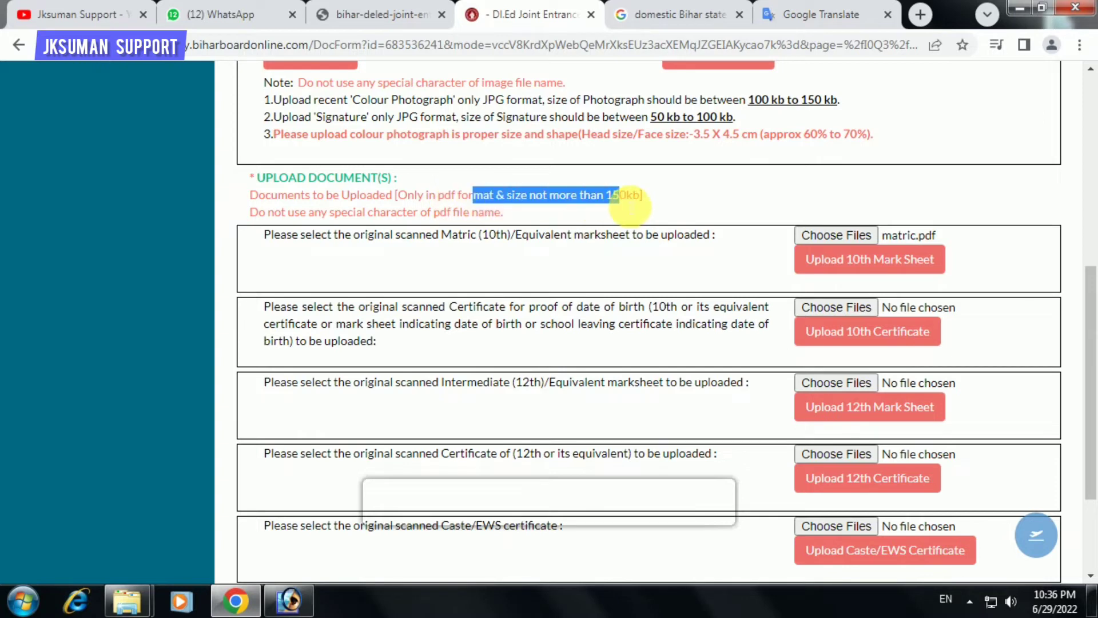
pyautogui.click(525, 202)
pyautogui.moveTo(387, 213); pyautogui.dragTo(494, 214)
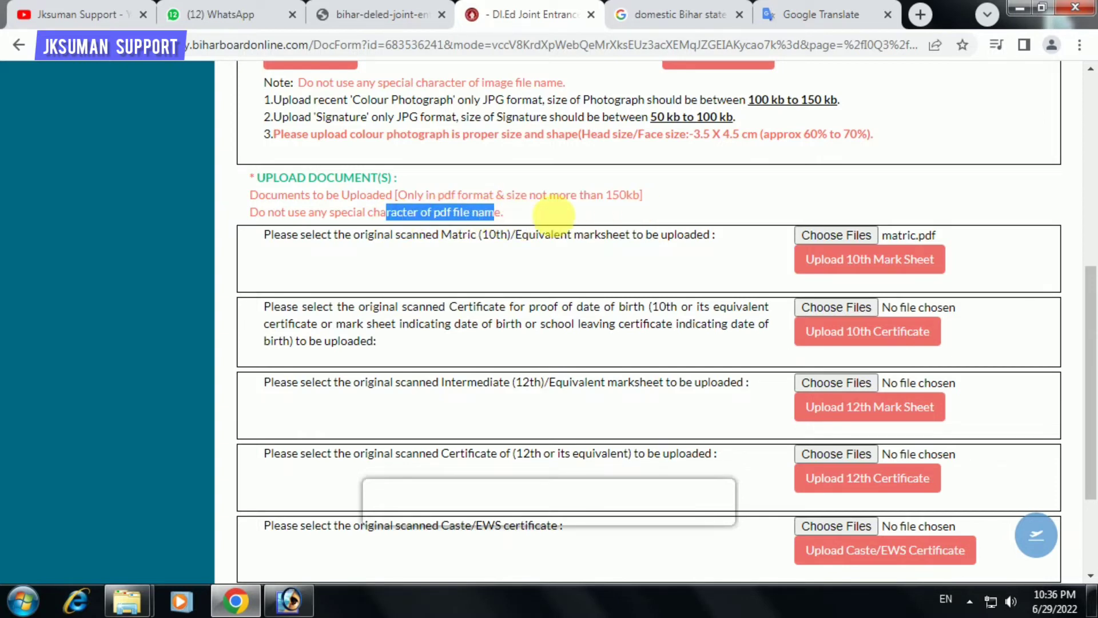
pyautogui.click(815, 262)
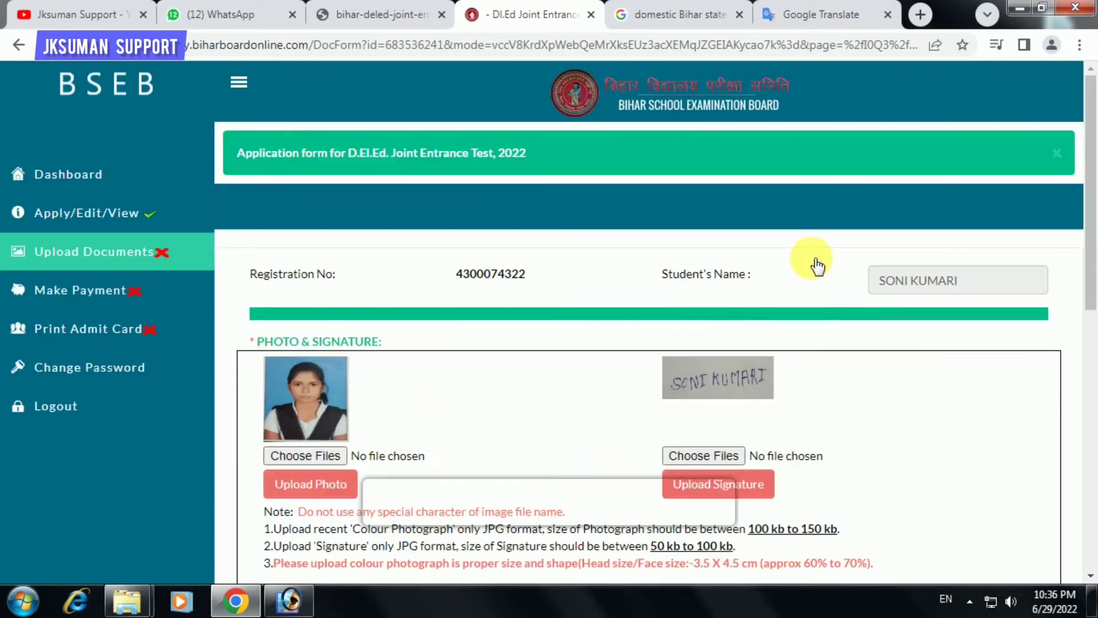
# - Upload matric.pdf as the 10th certificate for proof of date of birth
pyautogui.scroll(-10, 572, 315)
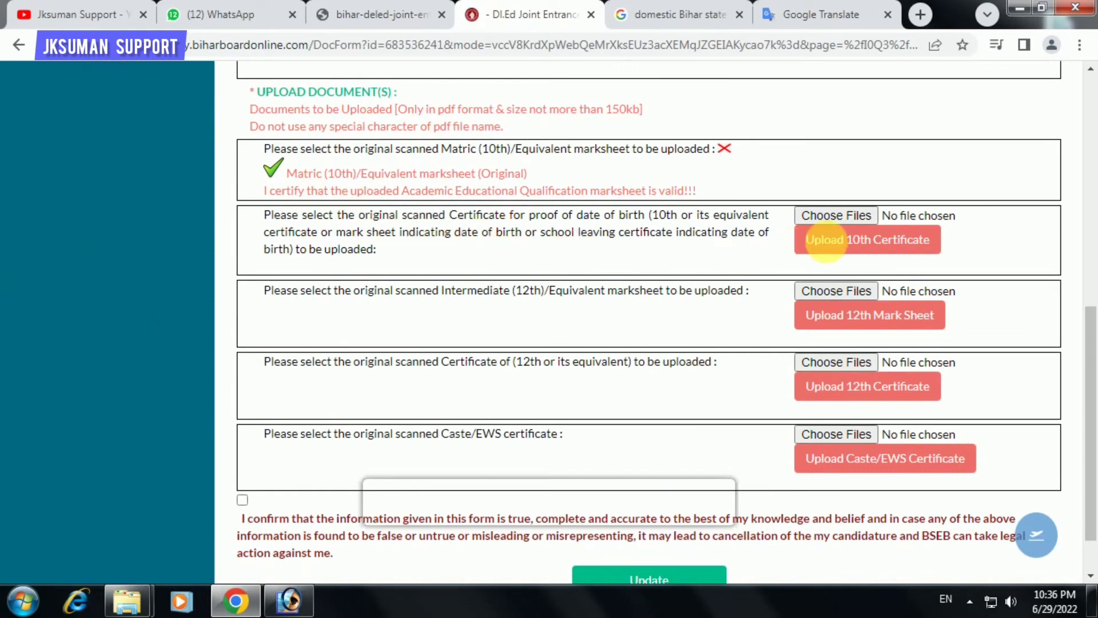
pyautogui.click(838, 222)
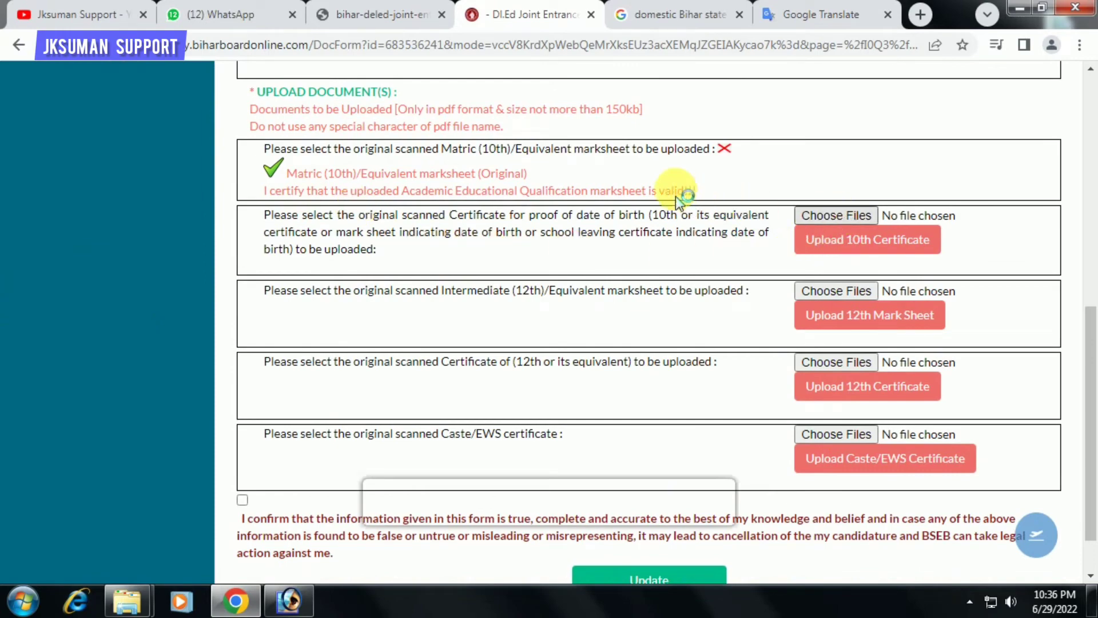
pyautogui.doubleClick(376, 140)
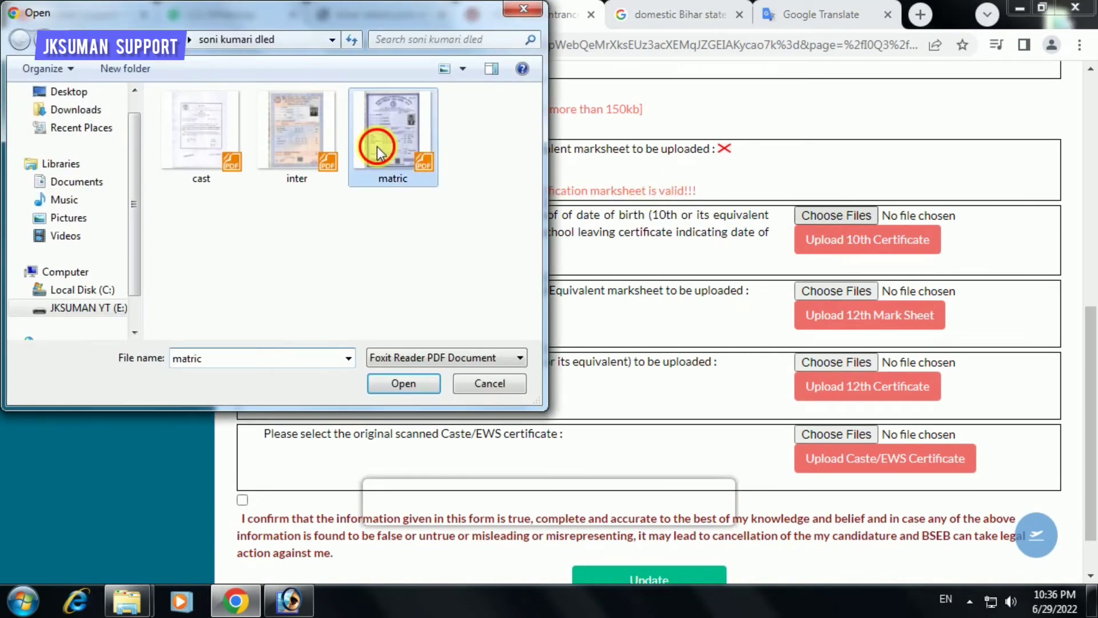
pyautogui.click(823, 248)
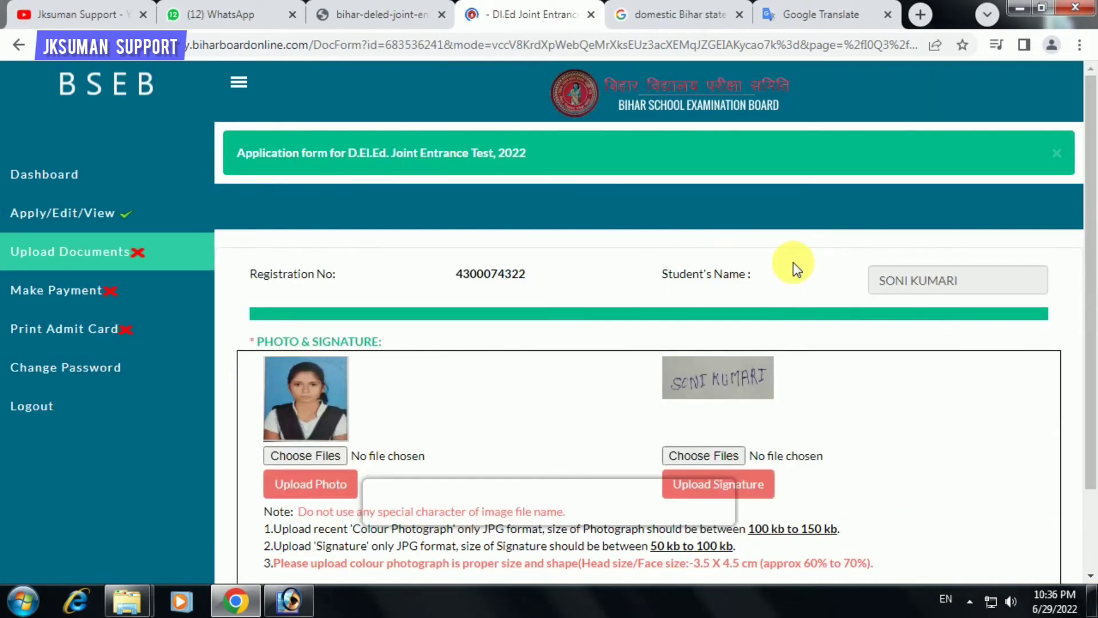
# - Upload inter.pdf as the Intermediate (12th) mark sheet
pyautogui.scroll(-7, 666, 329)
pyautogui.scroll(-5, 664, 327)
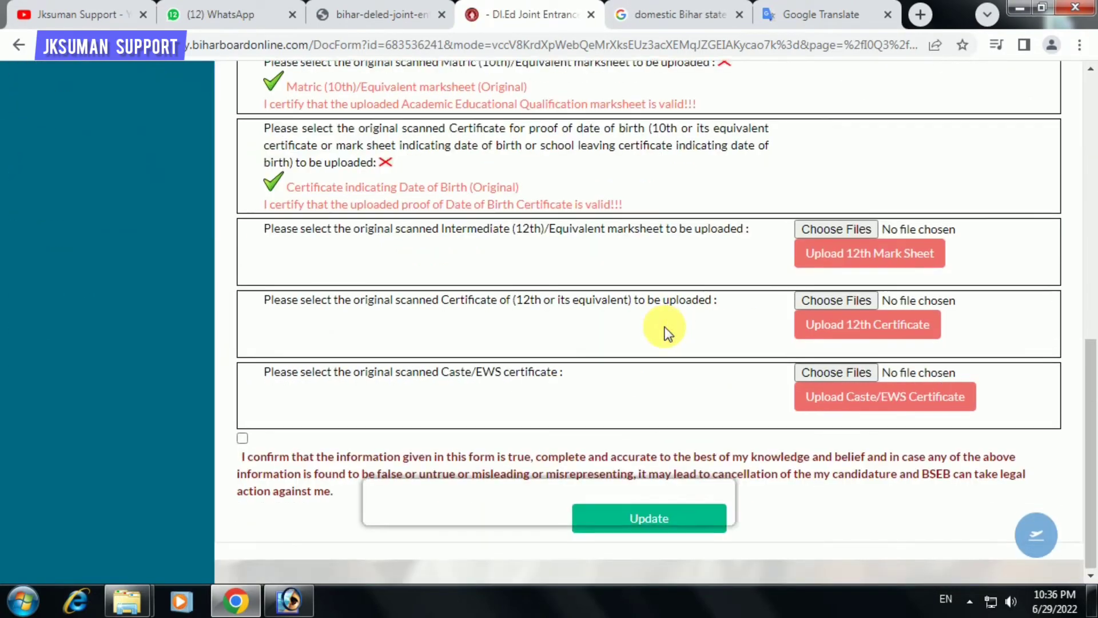
pyautogui.click(825, 231)
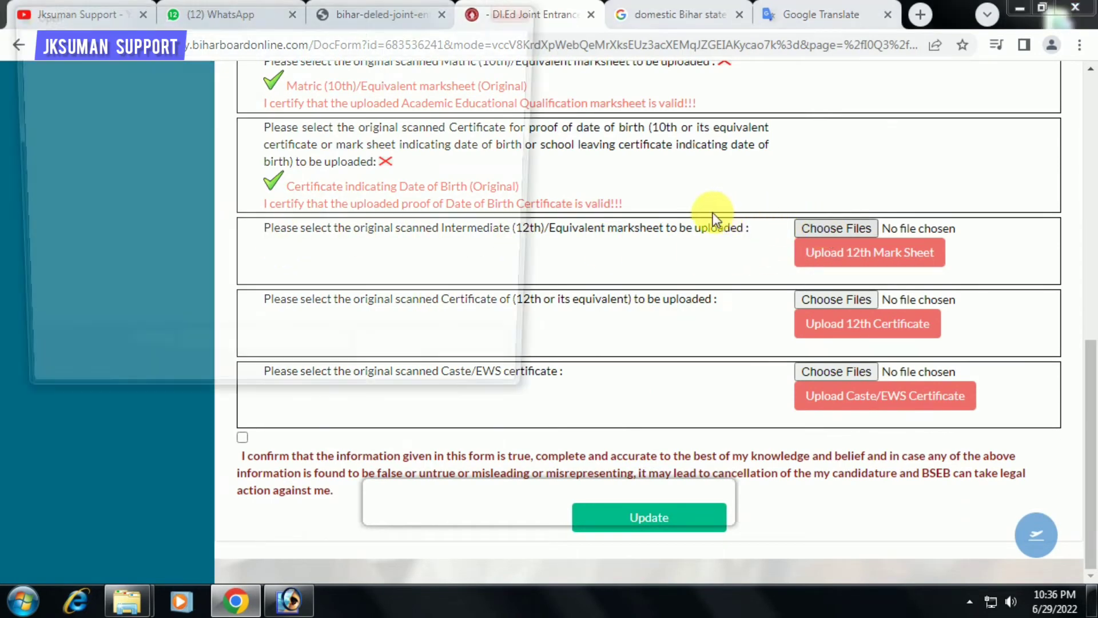
pyautogui.doubleClick(325, 149)
pyautogui.click(832, 258)
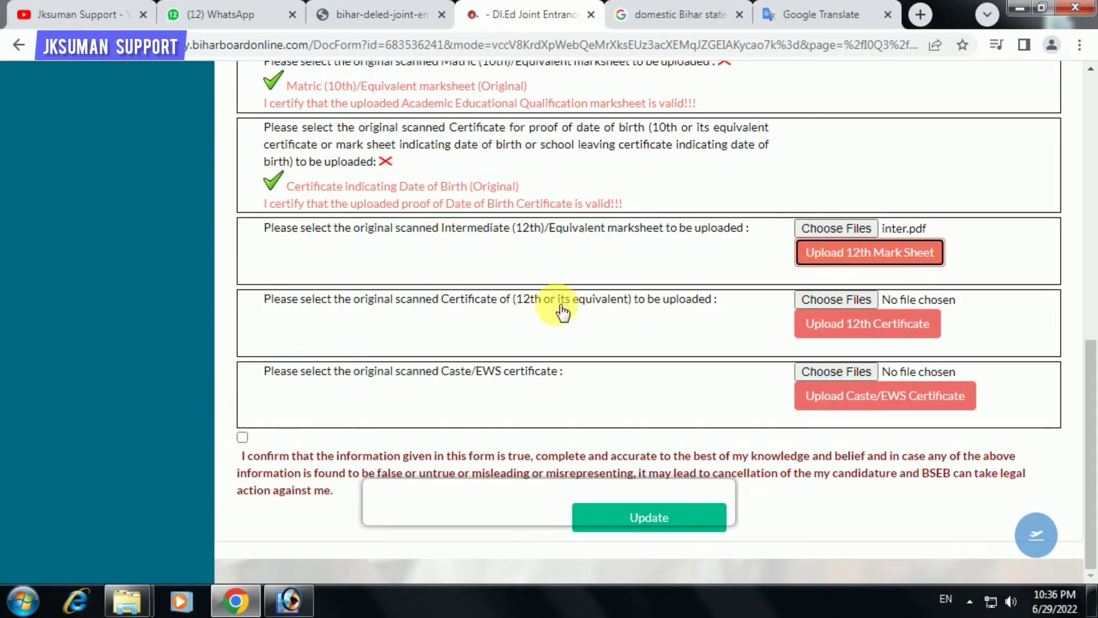
# - Upload inter.pdf as the 12th or equivalent certificate
pyautogui.scroll(-5, 844, 301)
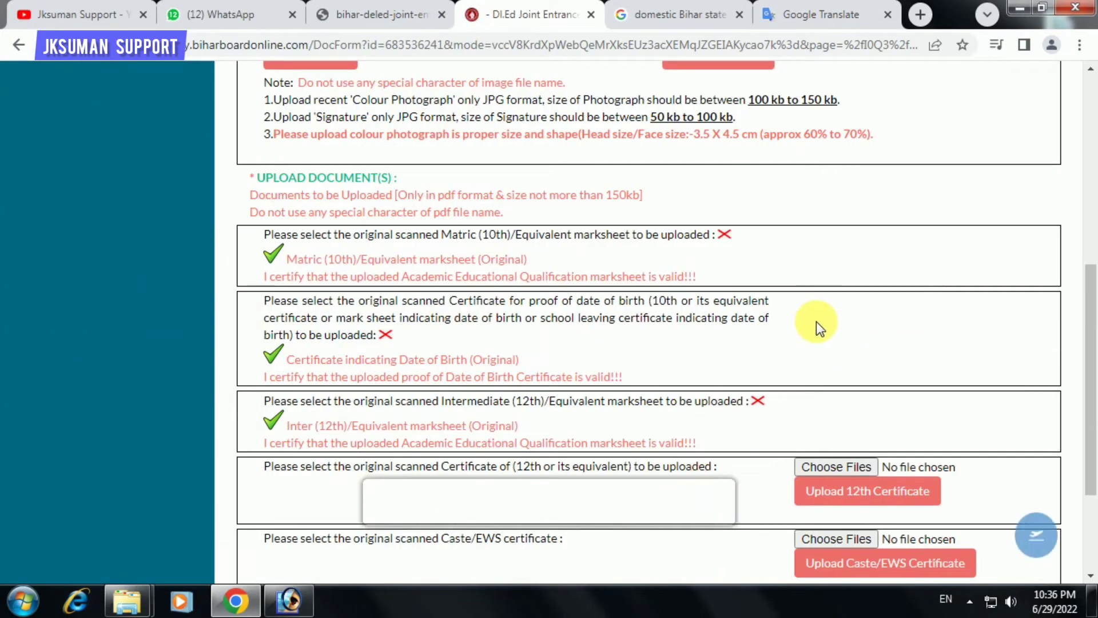
pyautogui.scroll(-3, 816, 325)
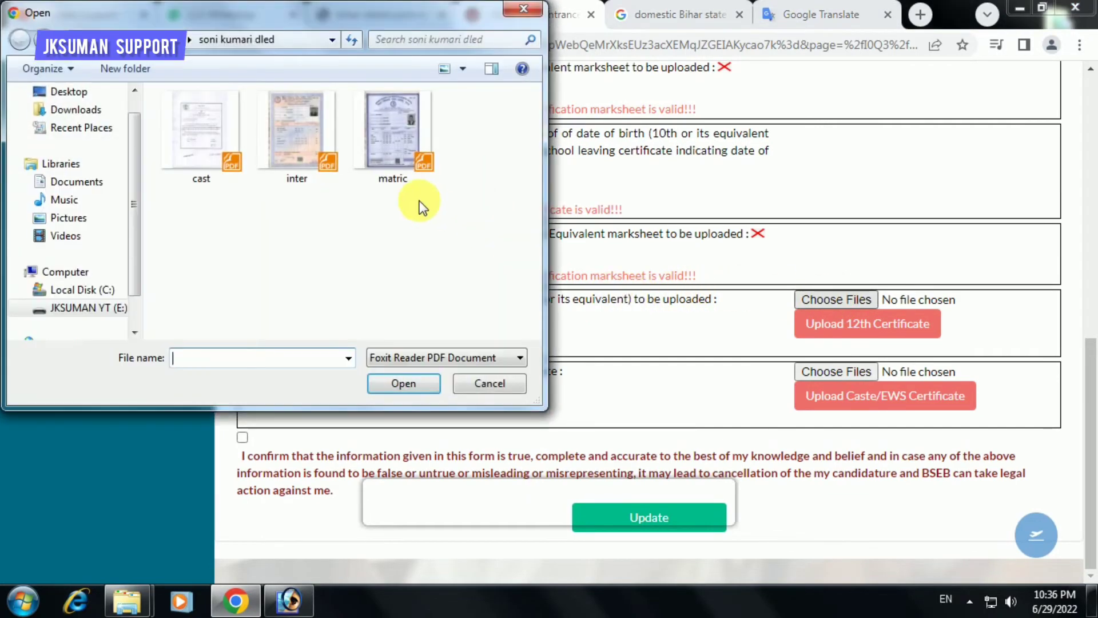
pyautogui.doubleClick(321, 142)
pyautogui.click(895, 323)
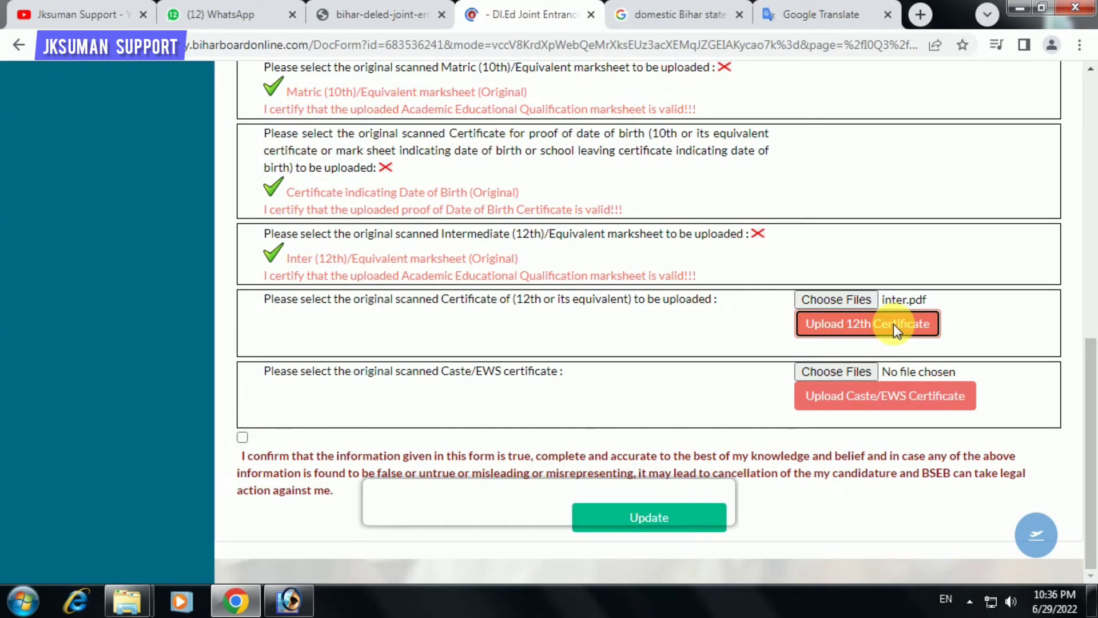
# - Upload cast.pdf as the original scanned Caste/EWS certificate
pyautogui.scroll(-10, 853, 326)
pyautogui.scroll(-1, 742, 377)
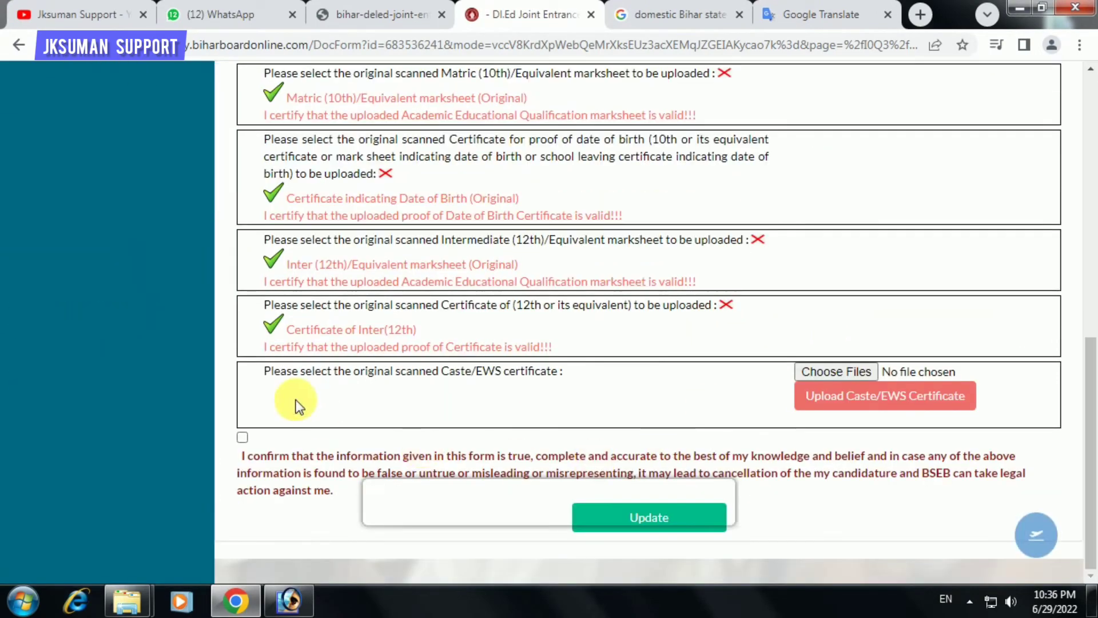
pyautogui.moveTo(365, 372); pyautogui.dragTo(508, 380)
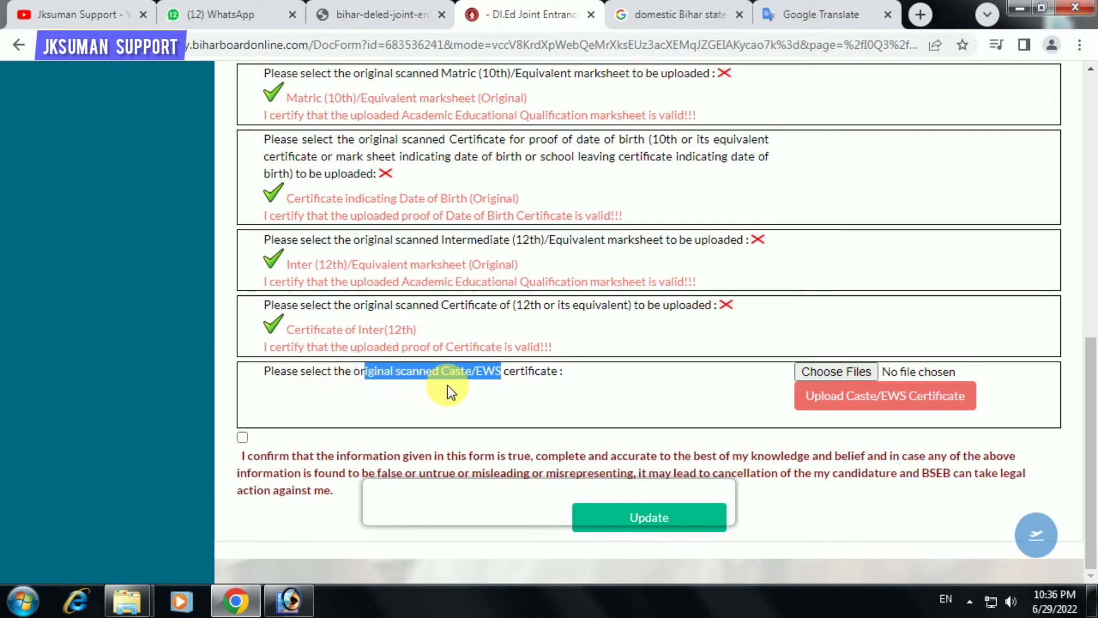
pyautogui.click(848, 375)
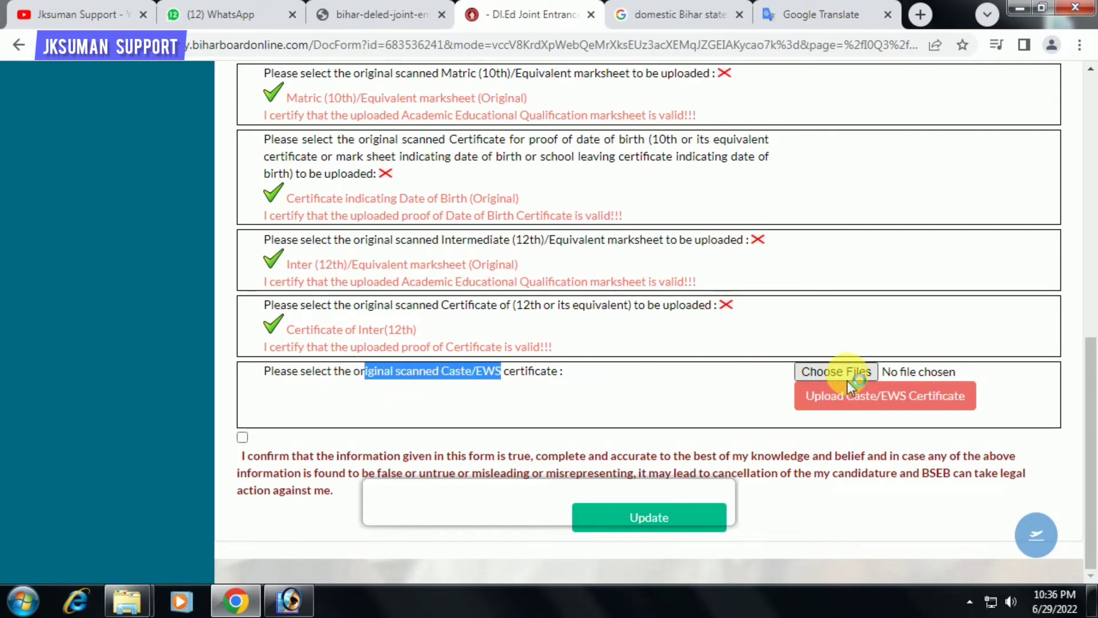
pyautogui.click(198, 143)
pyautogui.doubleClick(197, 143)
pyautogui.click(856, 396)
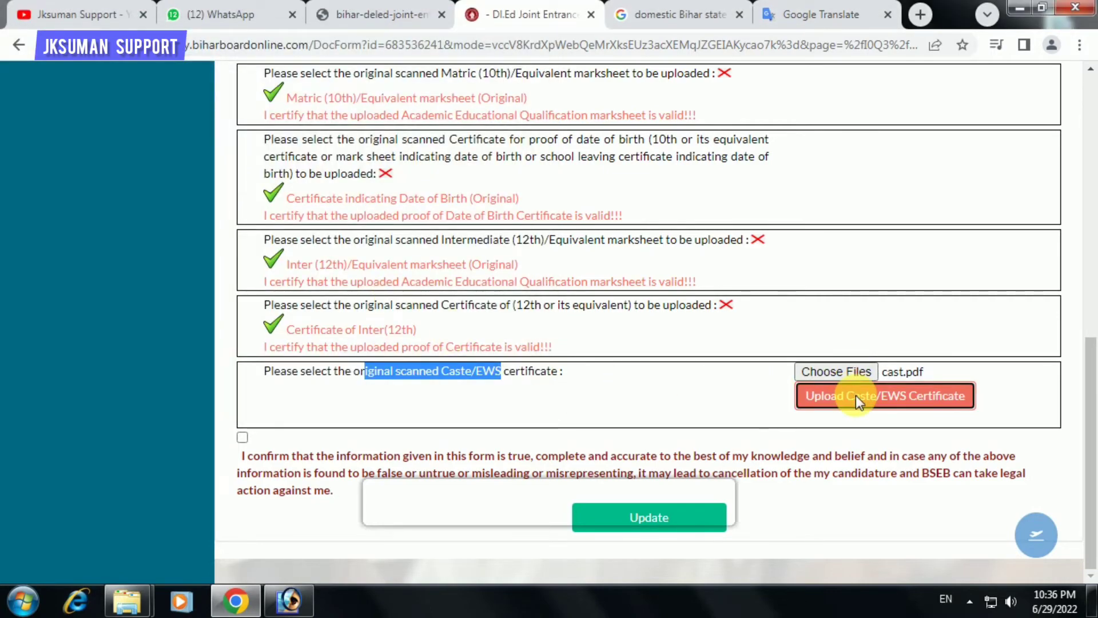
# - Accept the declaration that the information is true, submit the document update and close the confirmation message
pyautogui.scroll(-9, 682, 341)
pyautogui.scroll(-2, 633, 350)
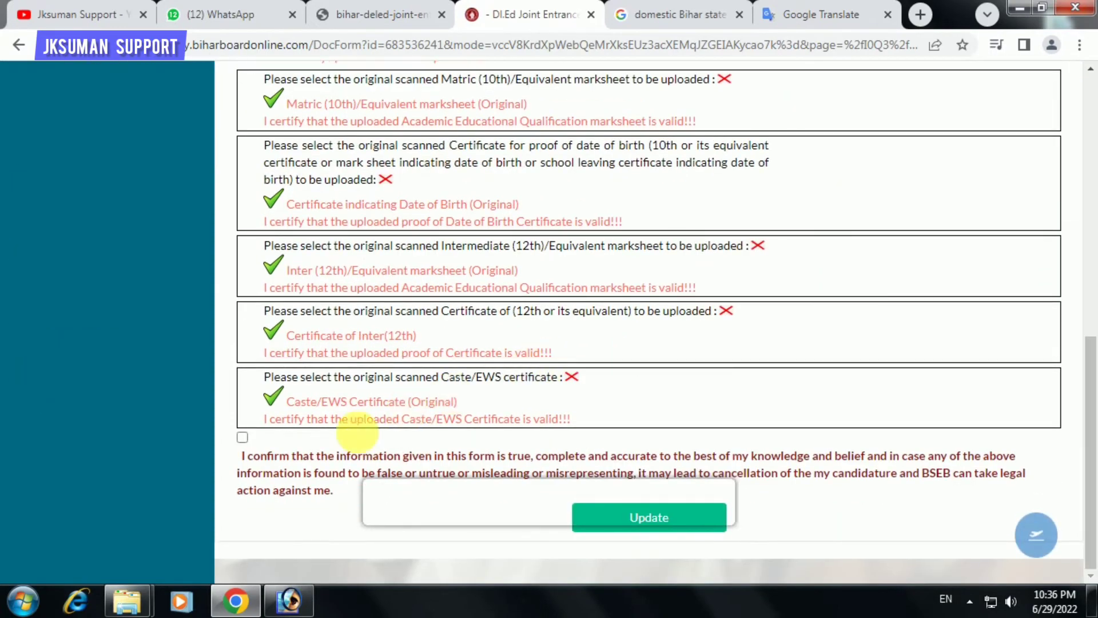
pyautogui.click(241, 437)
pyautogui.click(639, 516)
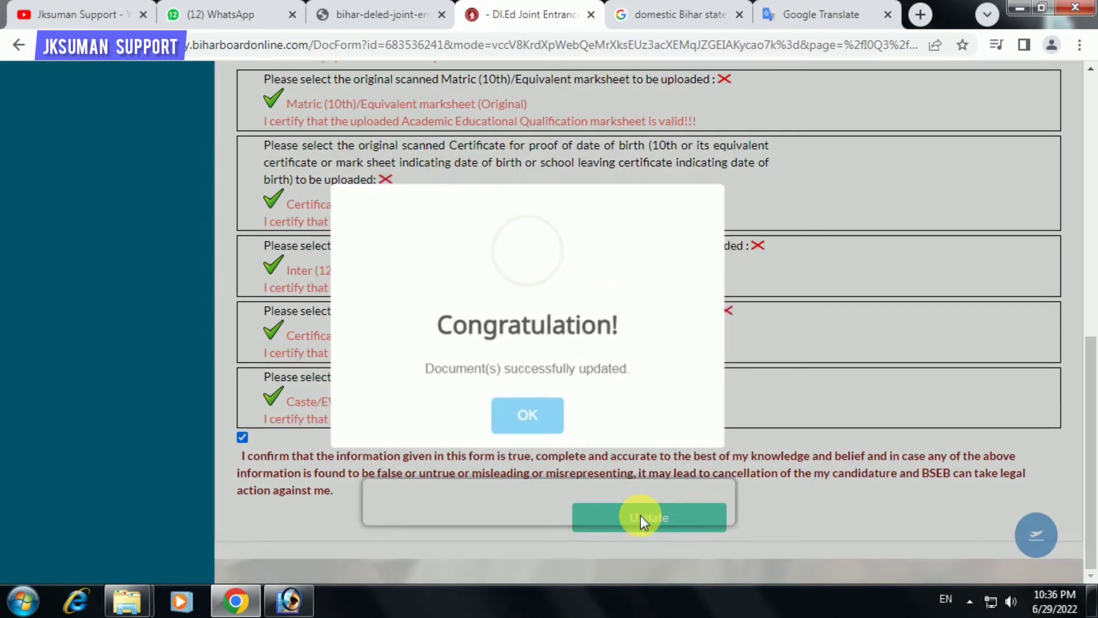
pyautogui.click(518, 419)
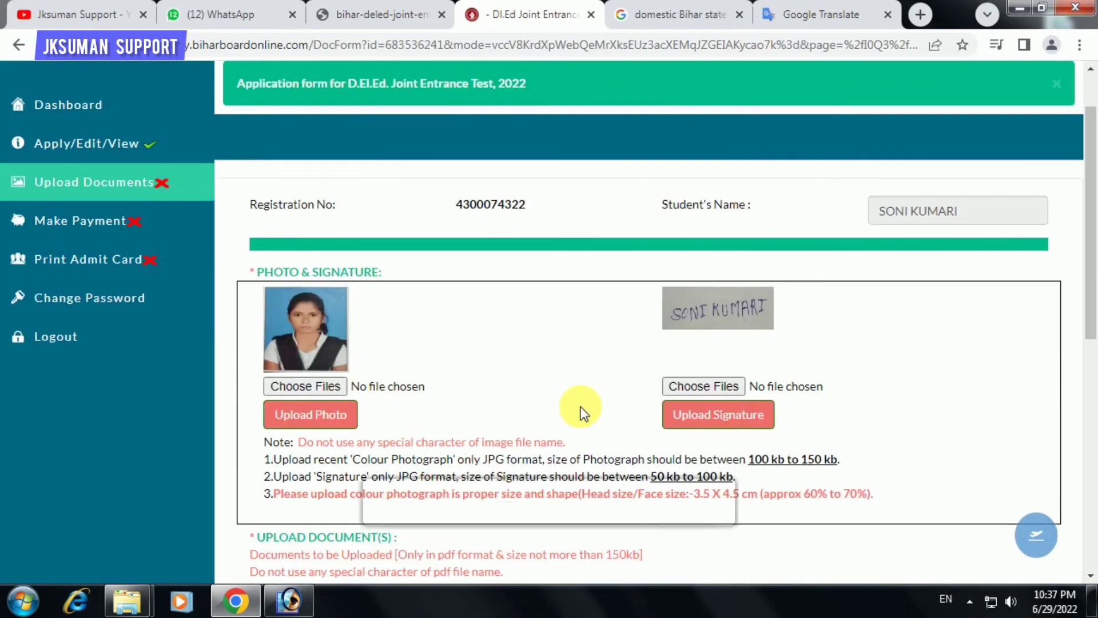
pyautogui.scroll(1, 581, 412)
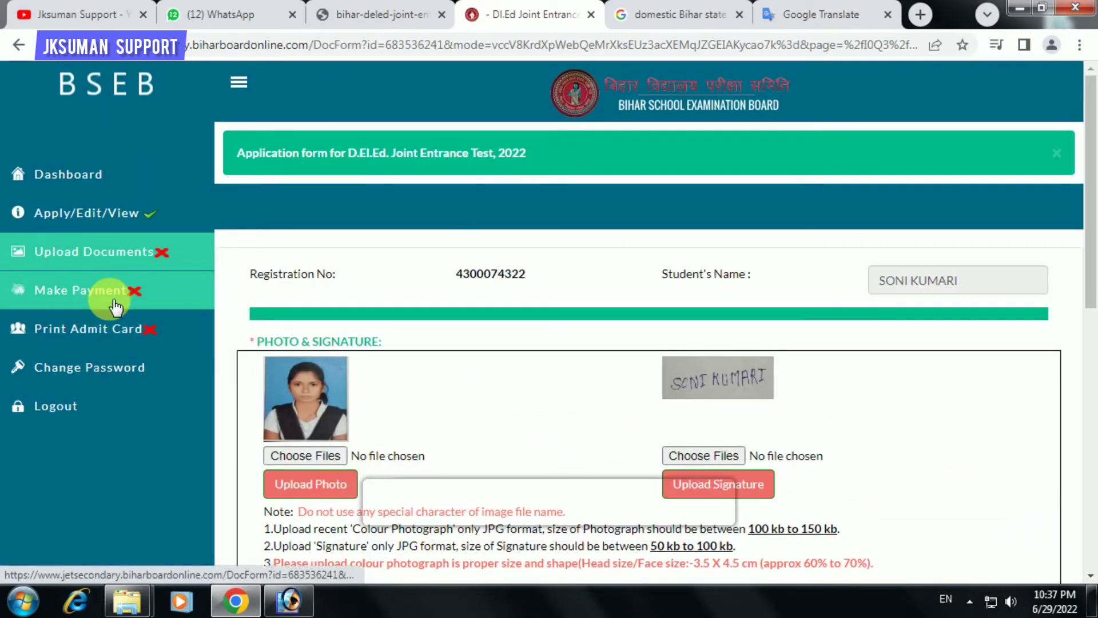
# - Choose HDFC Bank for paying the application fee and check out from the bank details page
pyautogui.click(115, 306)
pyautogui.scroll(-1, 111, 287)
pyautogui.click(123, 223)
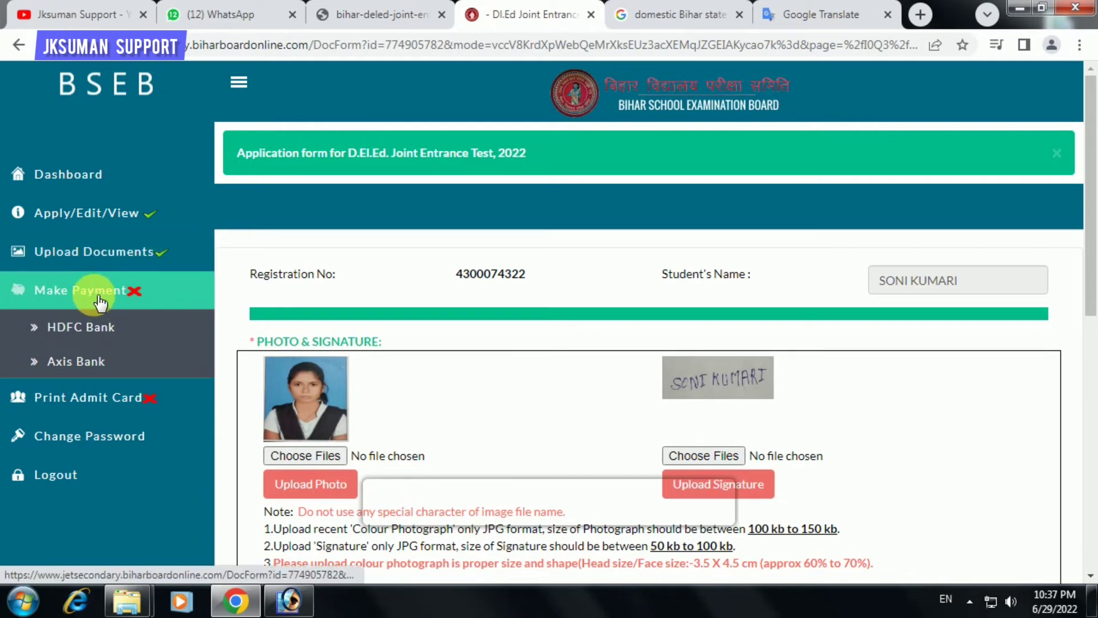
pyautogui.click(82, 331)
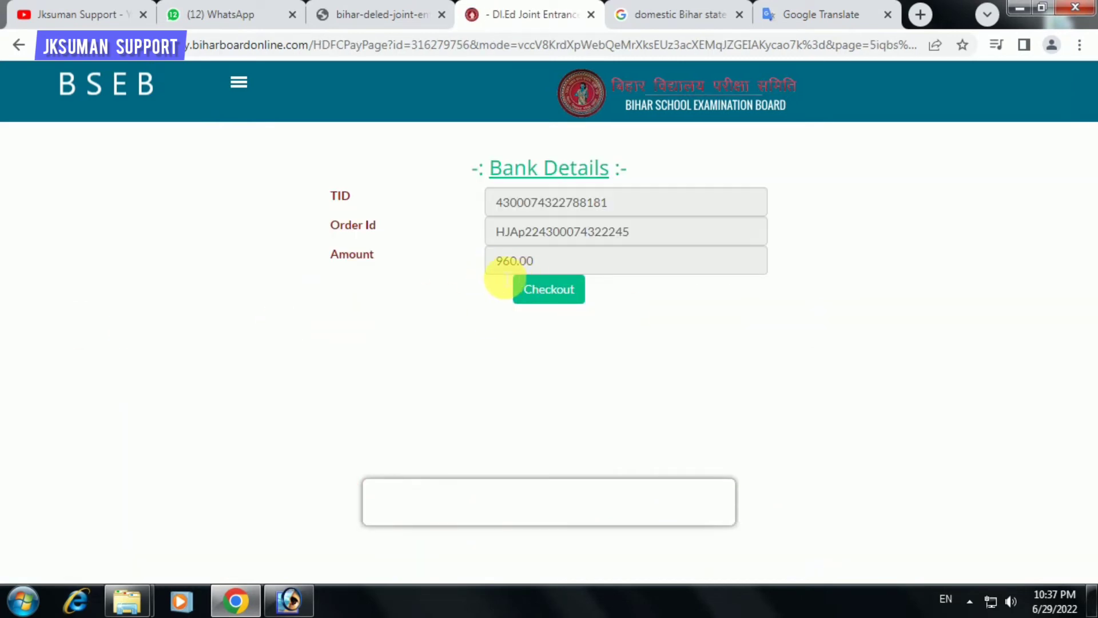
pyautogui.doubleClick(548, 269)
pyautogui.click(550, 290)
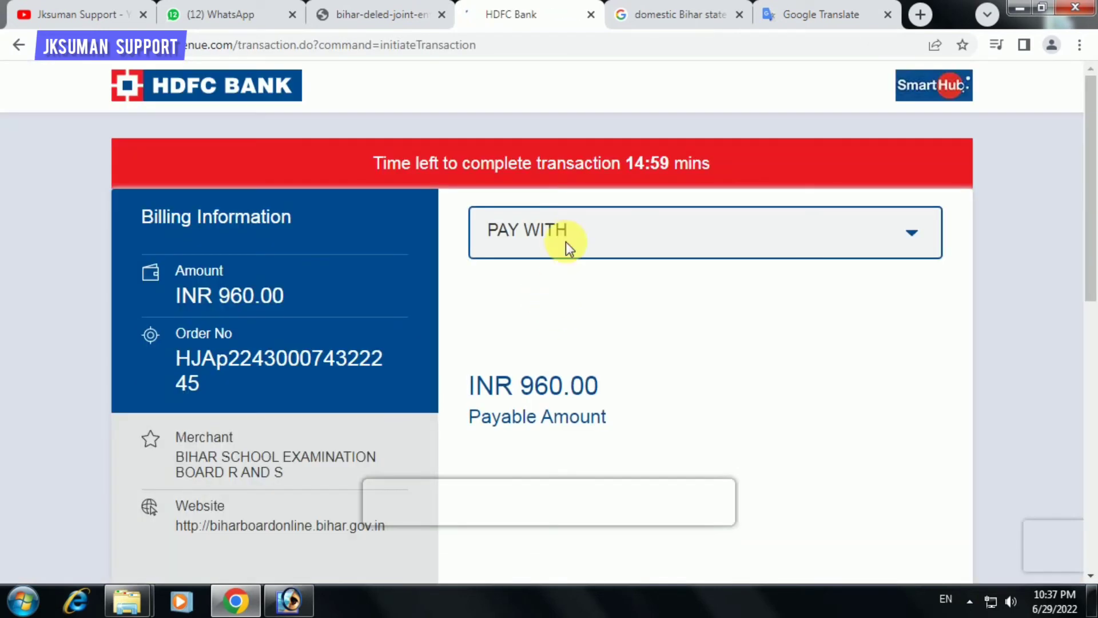
# - Pay the fee with Bharat QR and send the payment response form despite the insecure connection
pyautogui.scroll(-1, 558, 275)
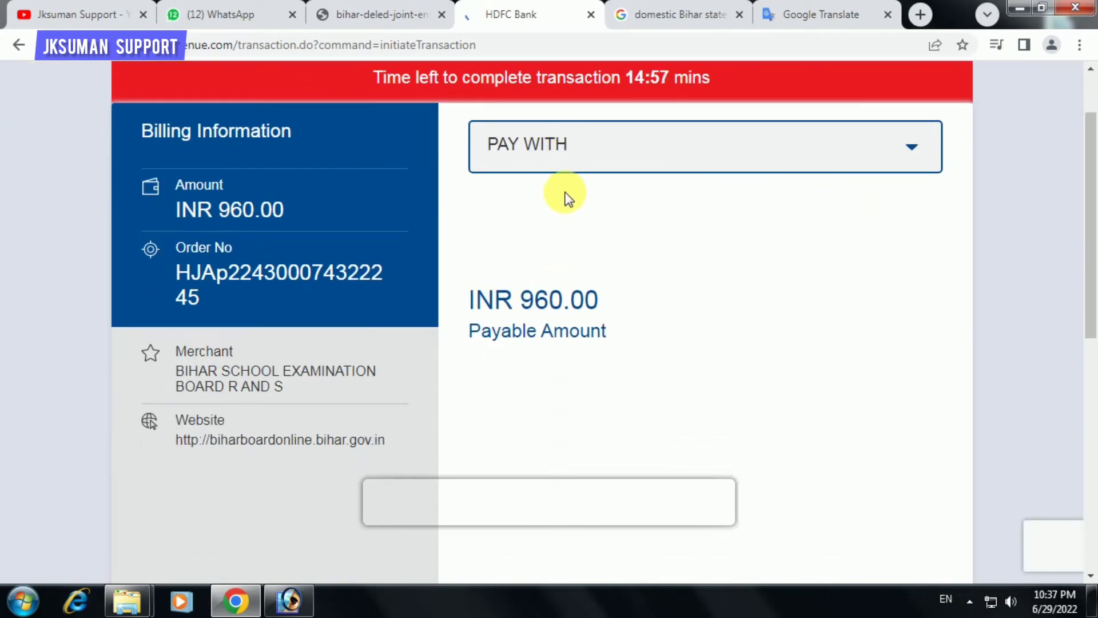
pyautogui.click(560, 147)
pyautogui.scroll(-3, 570, 303)
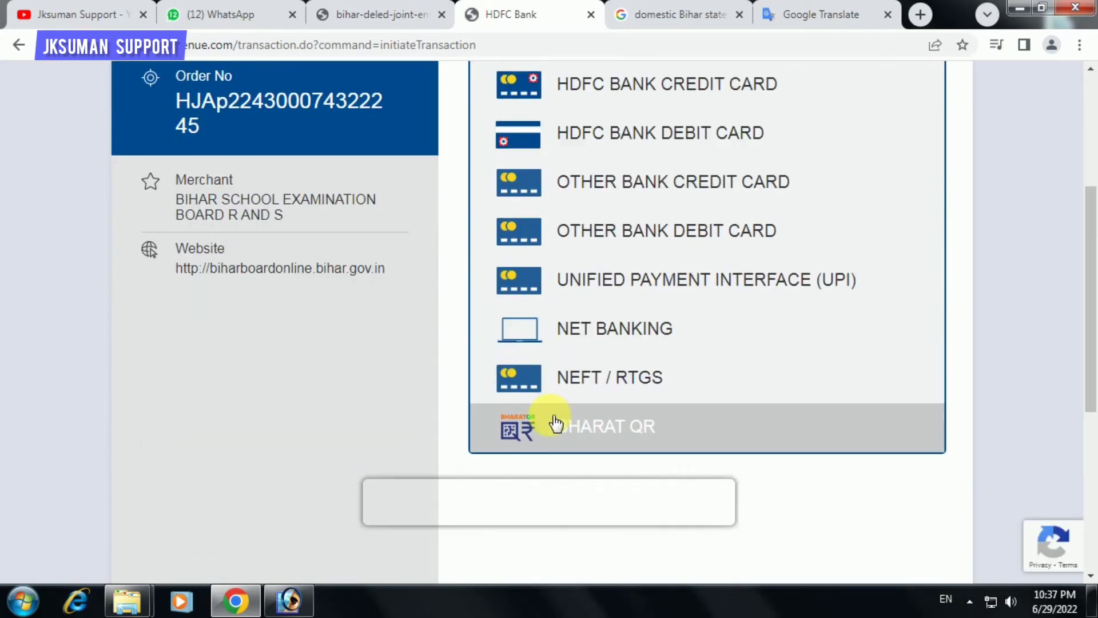
pyautogui.click(597, 437)
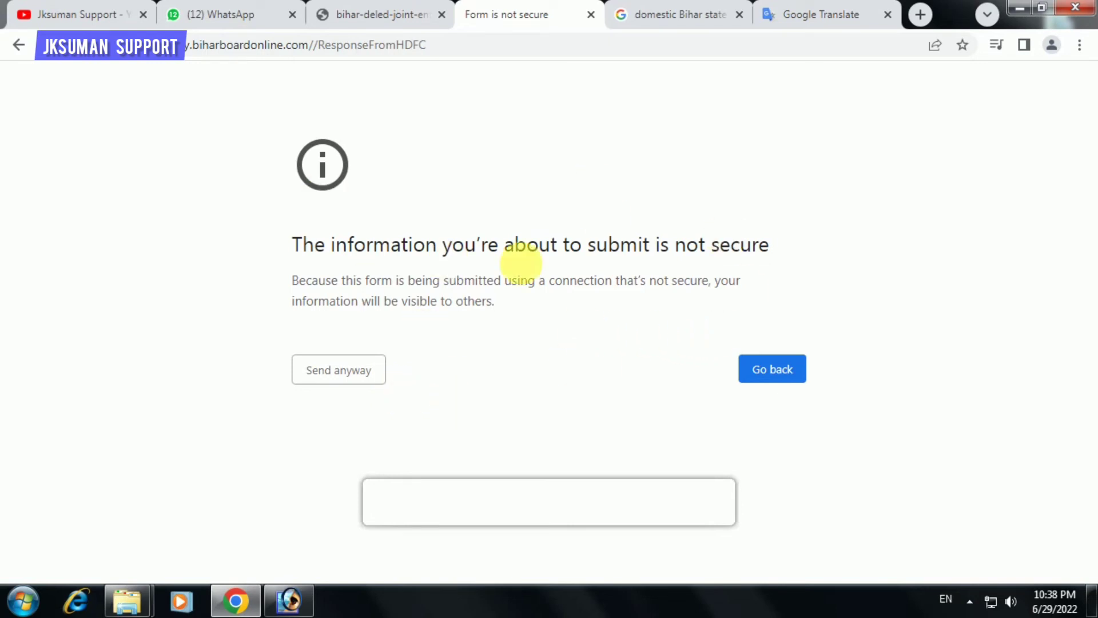
pyautogui.click(346, 375)
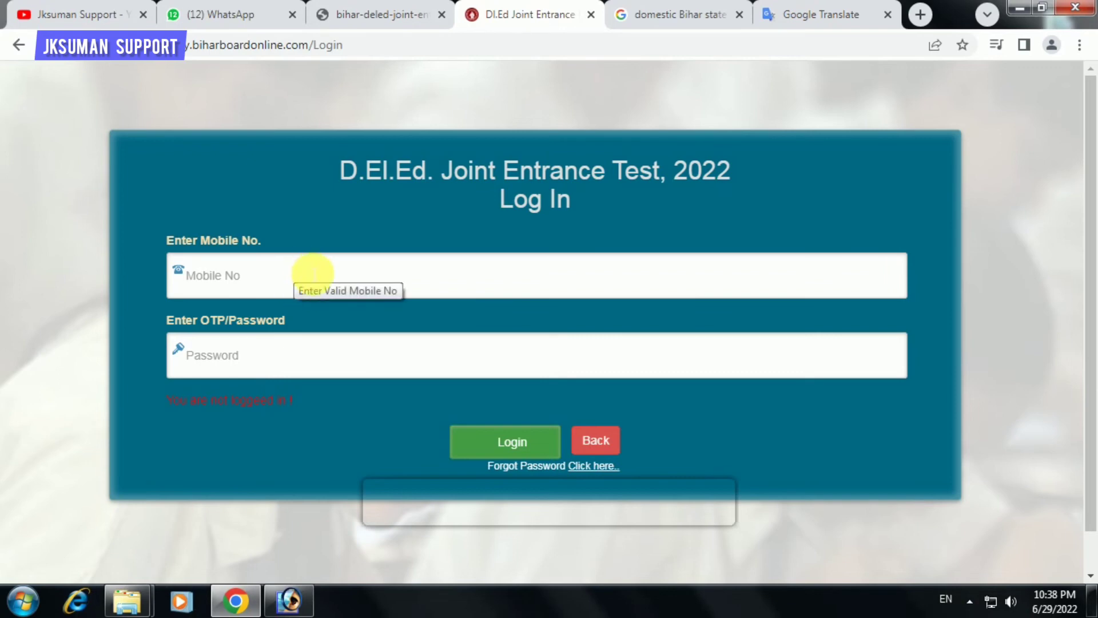
# - Look up the forgotten password with the candidate's name and mobile number, and leave the Forgot Password form
pyautogui.scroll(-1, 314, 273)
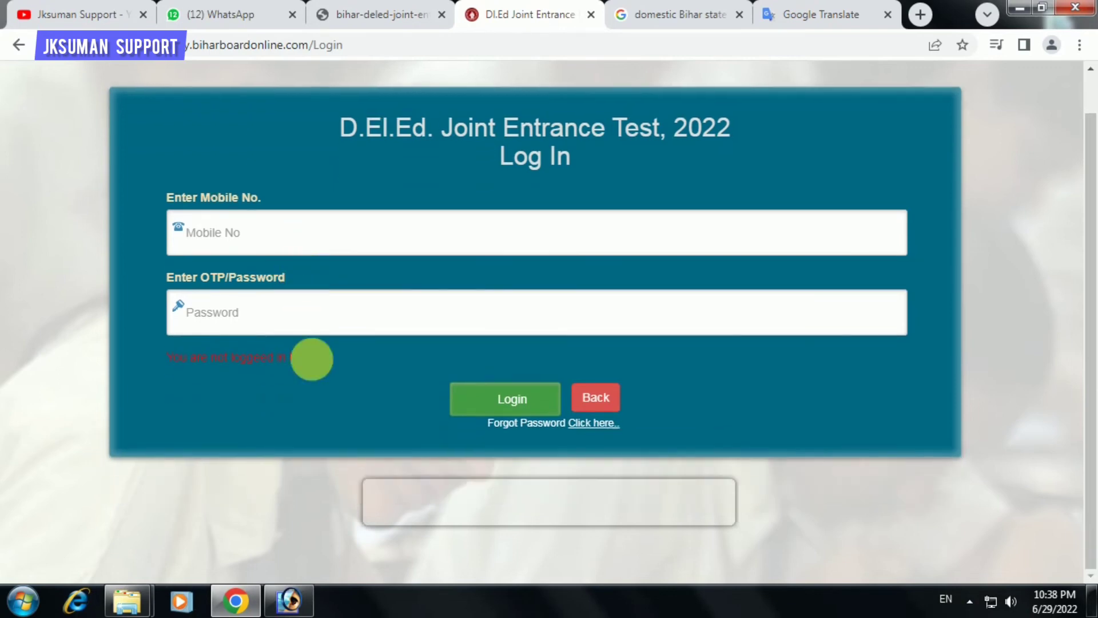
pyautogui.click(595, 424)
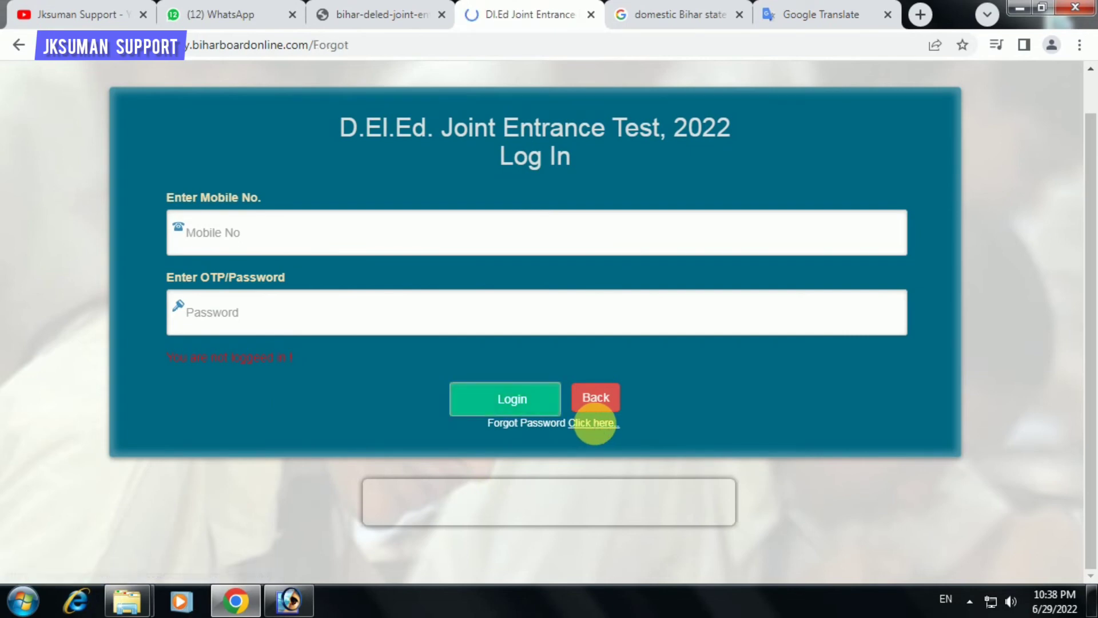
pyautogui.click(261, 281)
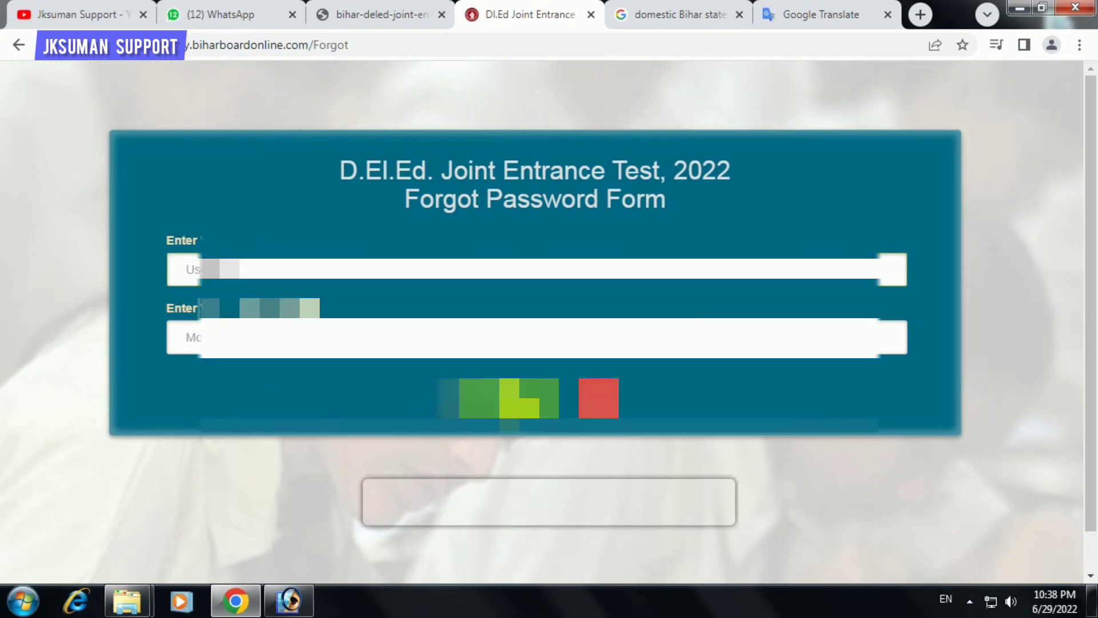
pyautogui.click(518, 407)
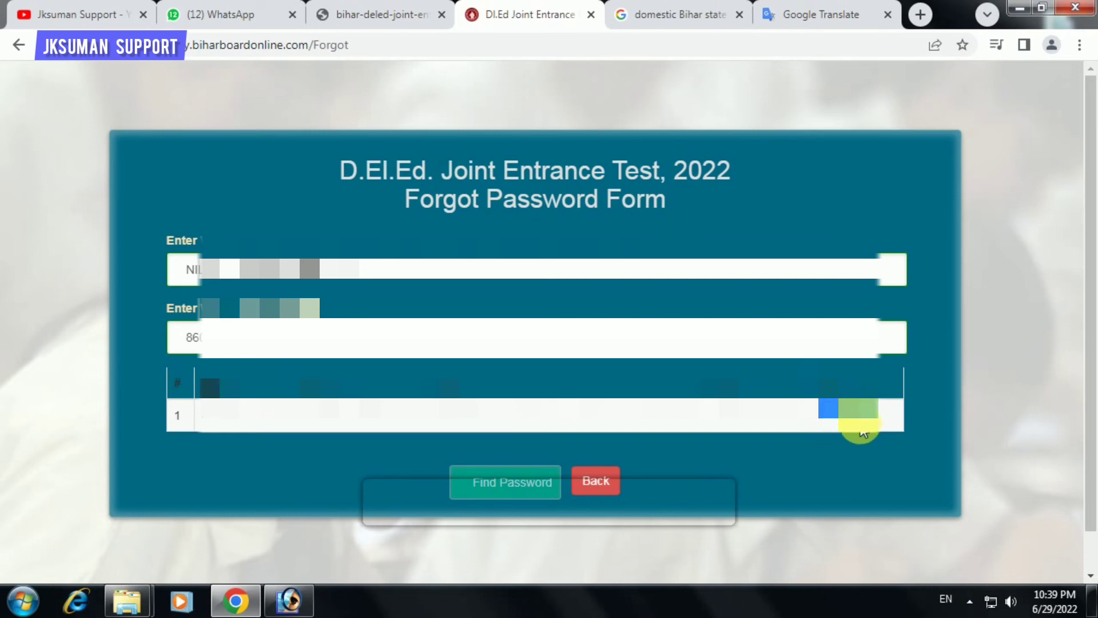
pyautogui.click(596, 482)
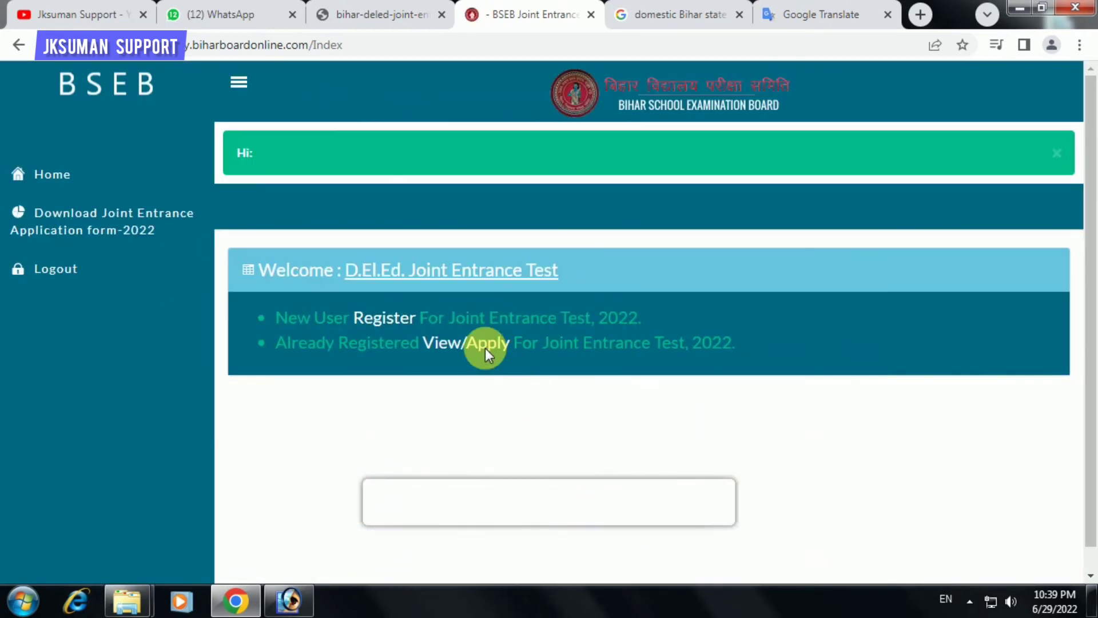
# - Log in as an already registered candidate with the mobile number and account password, and decline saving the password
pyautogui.click(475, 348)
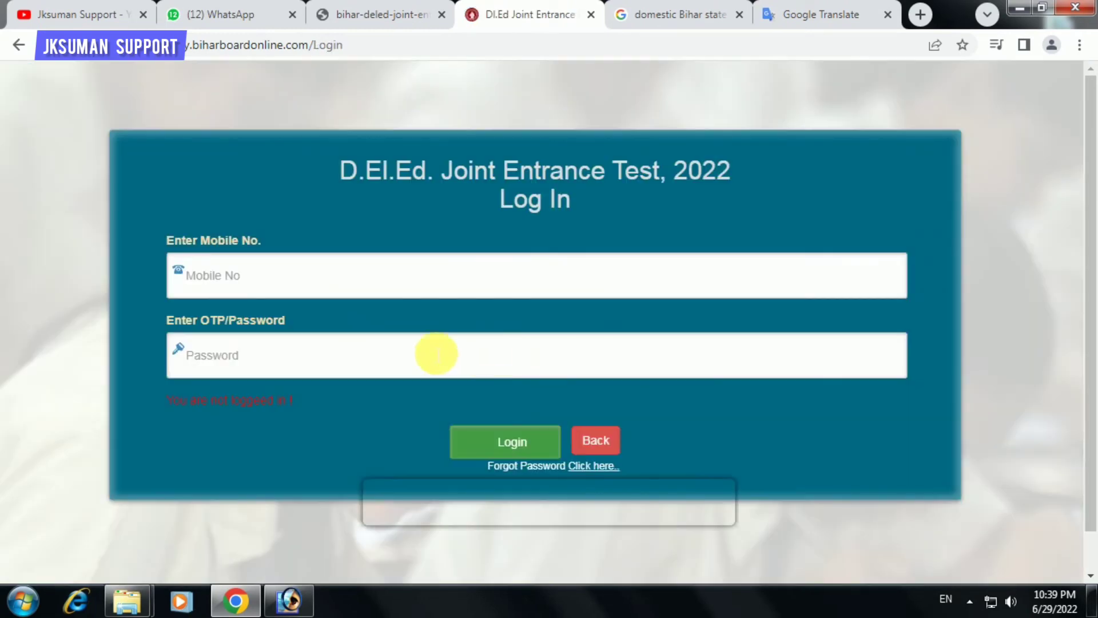
pyautogui.click(296, 289)
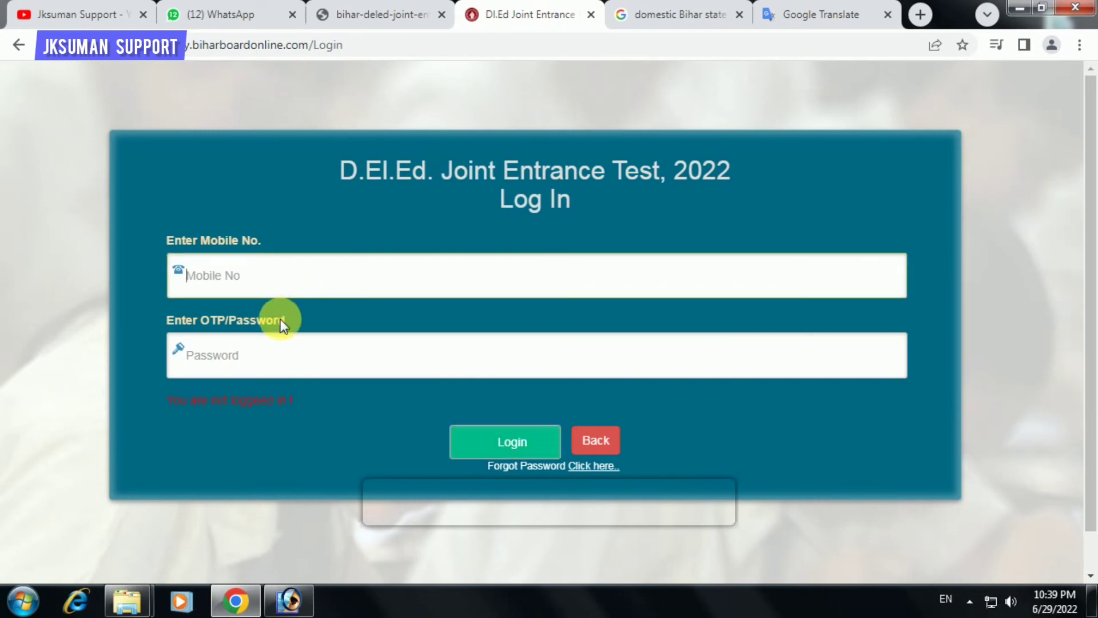
pyautogui.click(269, 361)
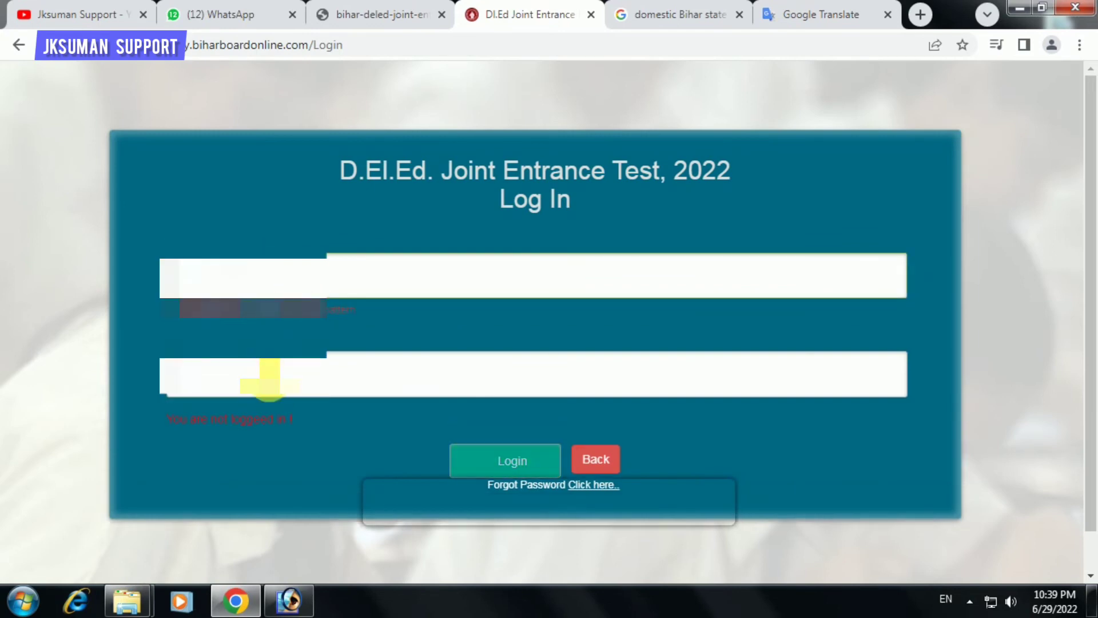
pyautogui.moveTo(262, 294); pyautogui.dragTo(2, 286)
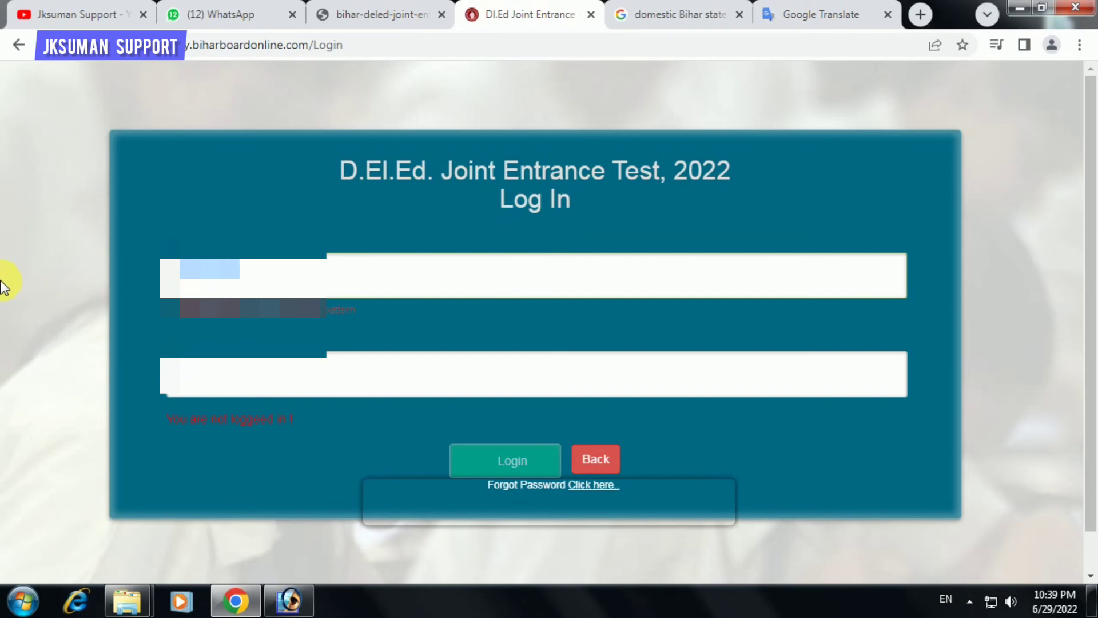
pyautogui.hotkey('ctrl', 'v')
pyautogui.click(281, 361)
pyautogui.hotkey('ctrl', 'v')
pyautogui.click(327, 303)
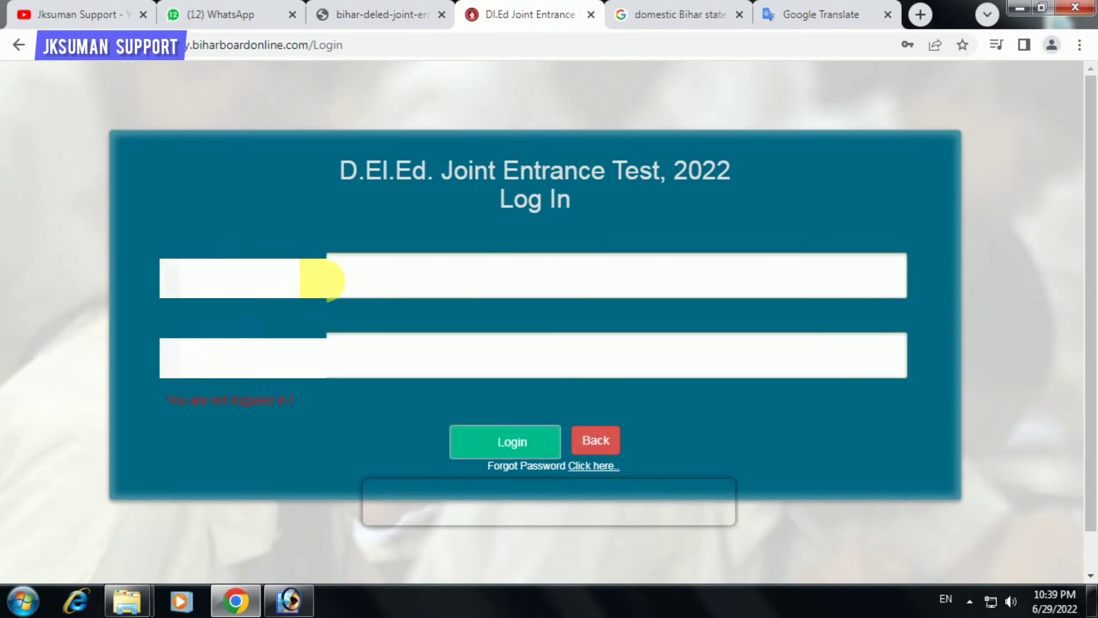
pyautogui.click(518, 455)
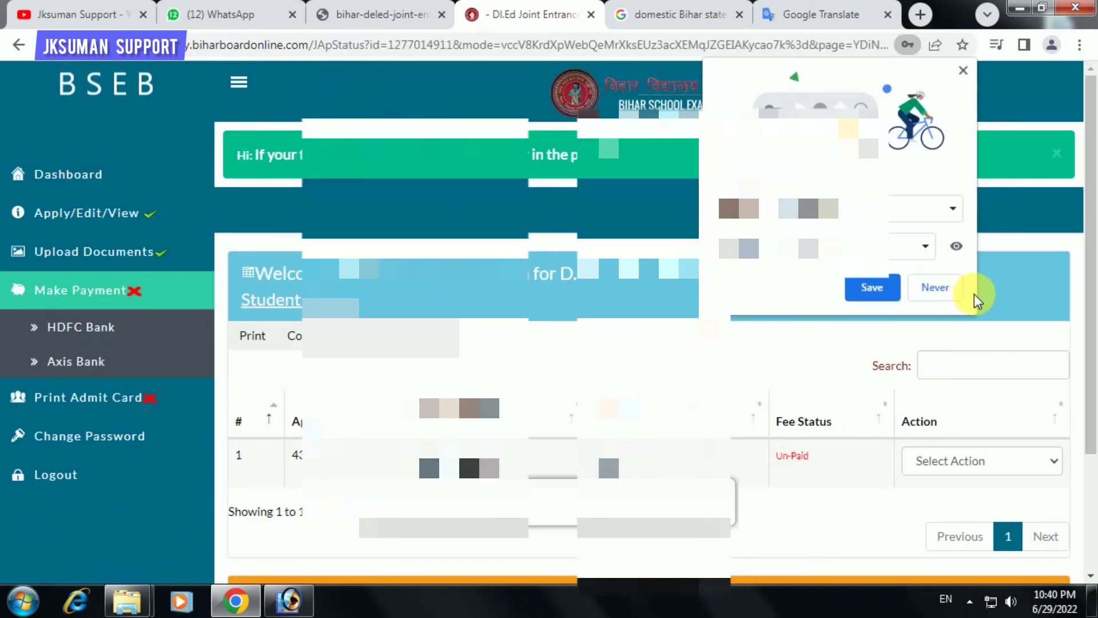
pyautogui.click(938, 286)
pyautogui.scroll(-3, 743, 331)
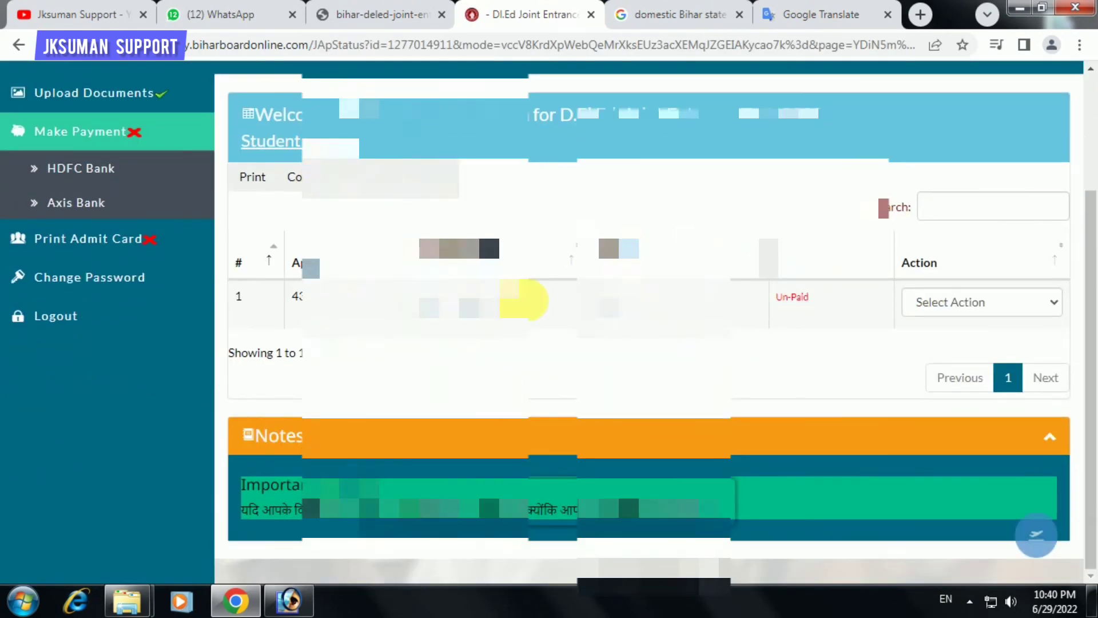
pyautogui.scroll(3, 517, 358)
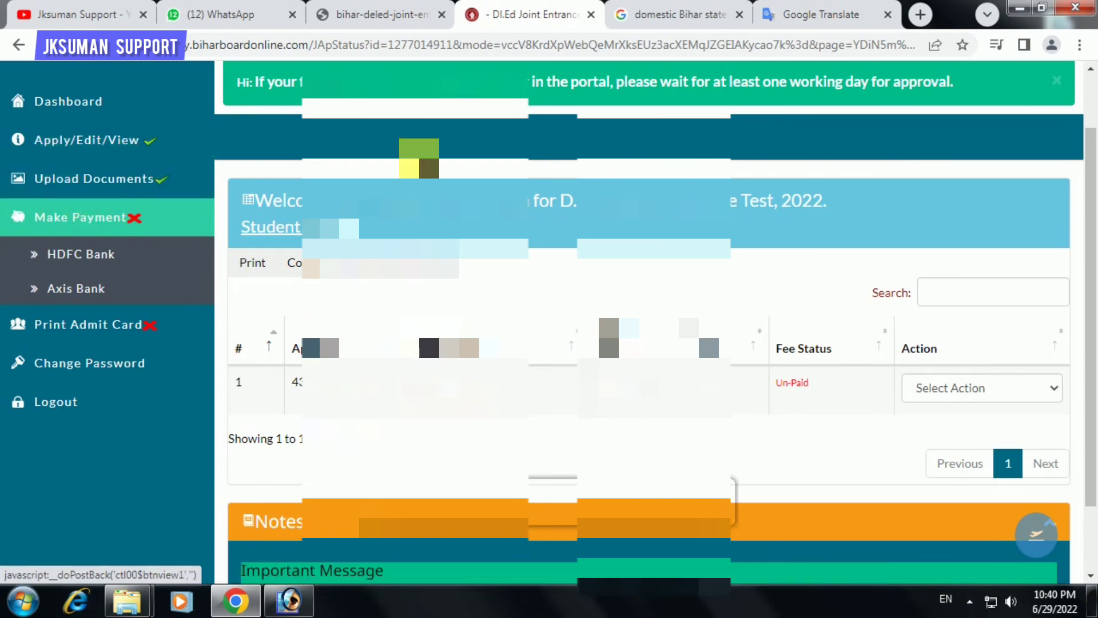
pyautogui.click(416, 10)
pyautogui.click(535, 9)
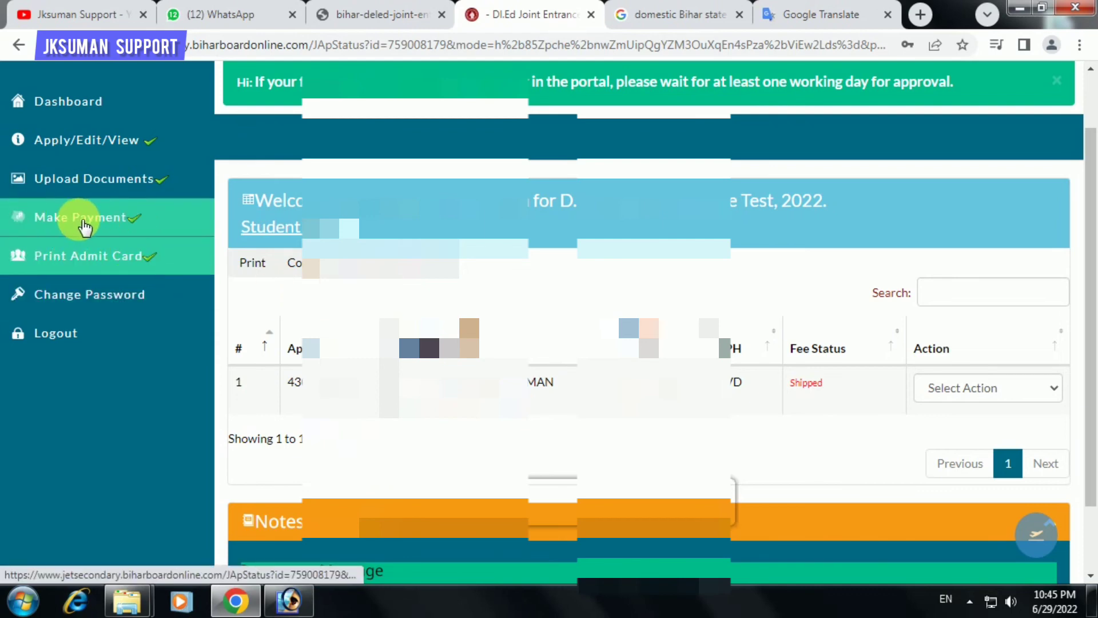
# - View the candidate's completed application form and open its print preview
pyautogui.click(967, 387)
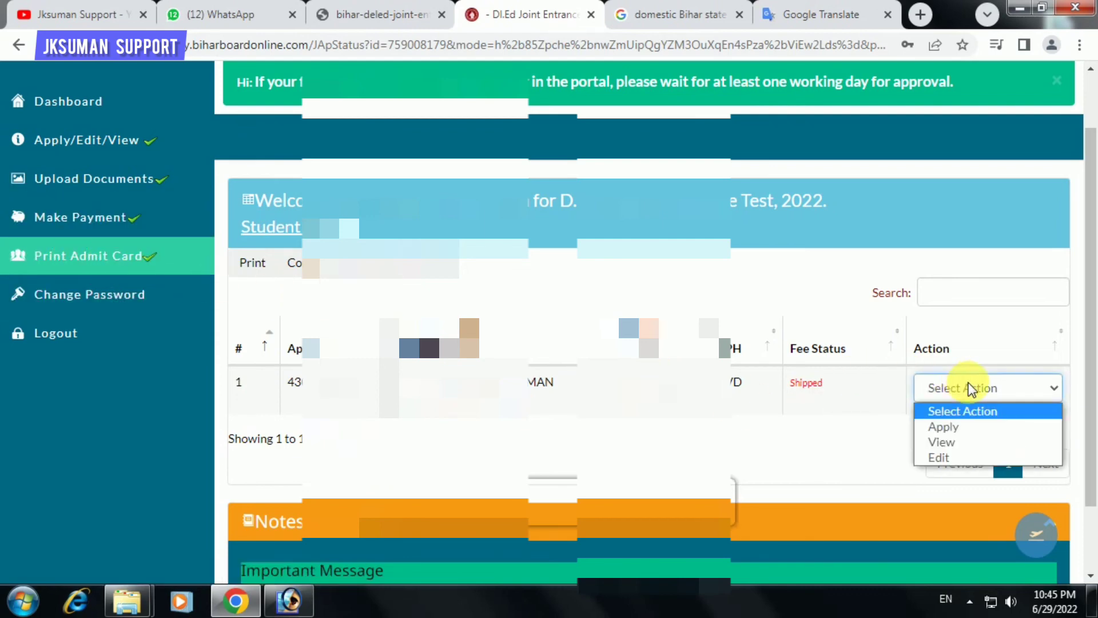
pyautogui.click(956, 444)
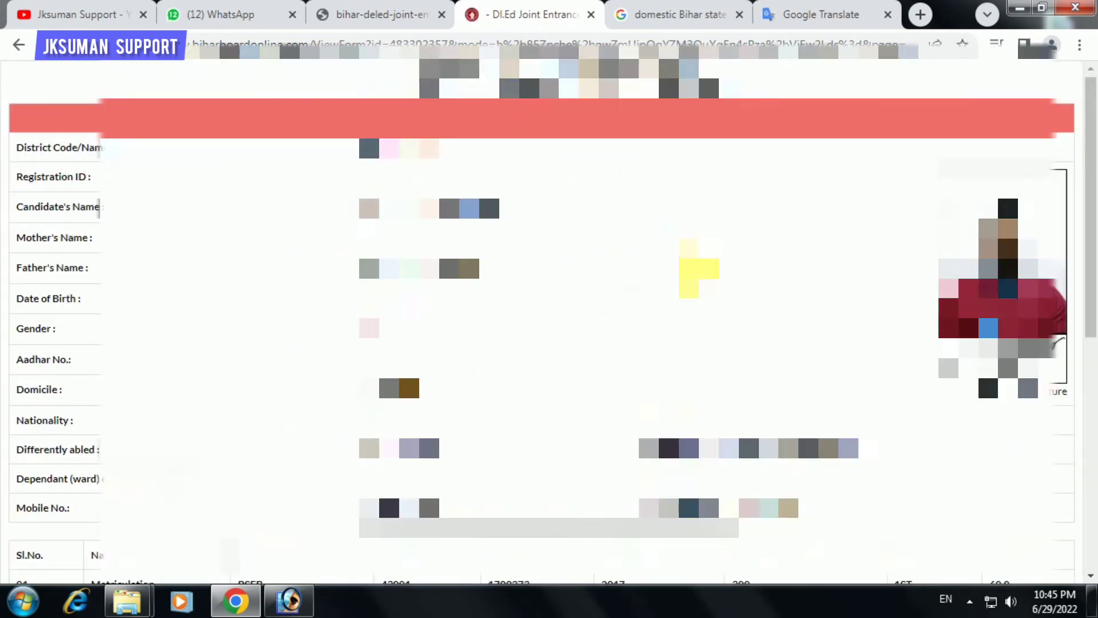
pyautogui.scroll(-15, 403, 362)
pyautogui.click(579, 543)
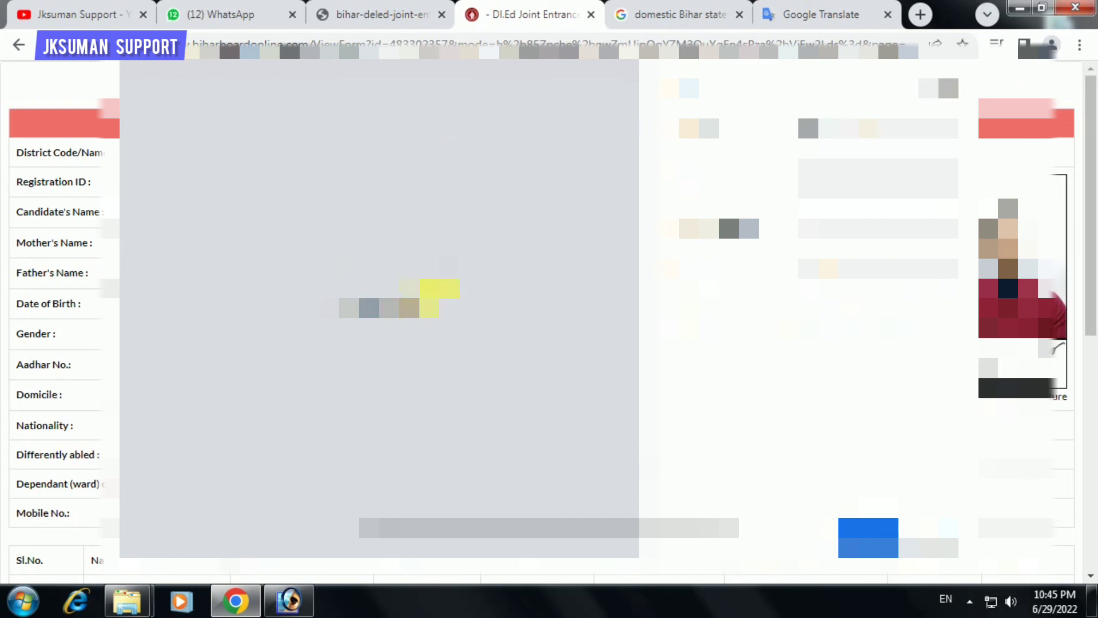
# - Look through the D.El.Ed. Joint Entrance Test 2022 notification PDF and the Jksuman Support YouTube channel page
pyautogui.click(369, 12)
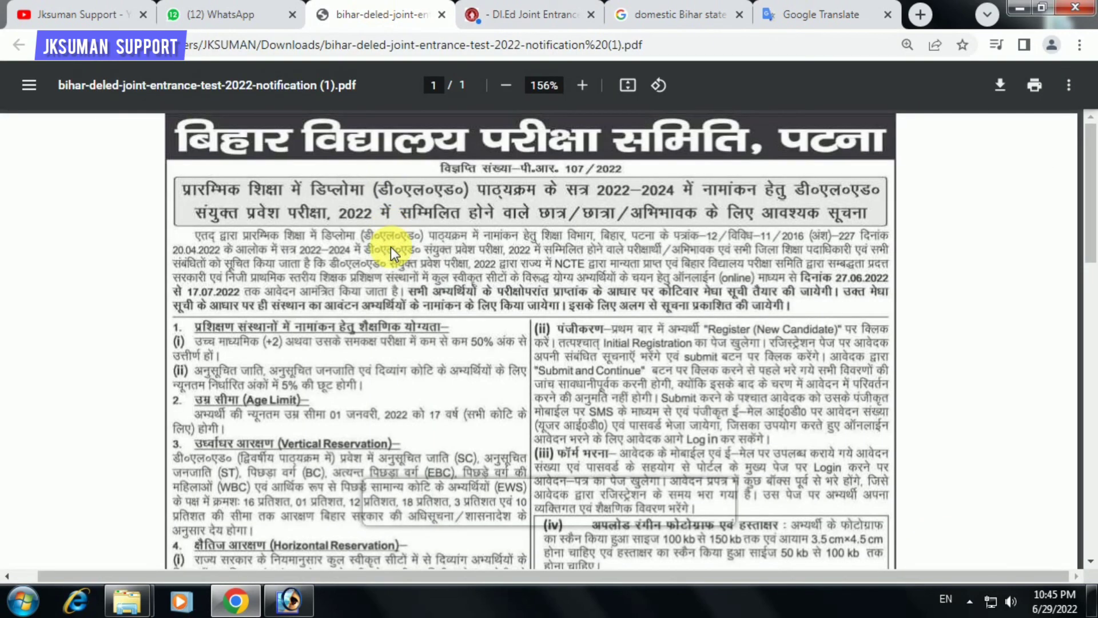
pyautogui.scroll(-5, 549, 306)
pyautogui.scroll(-8, 546, 306)
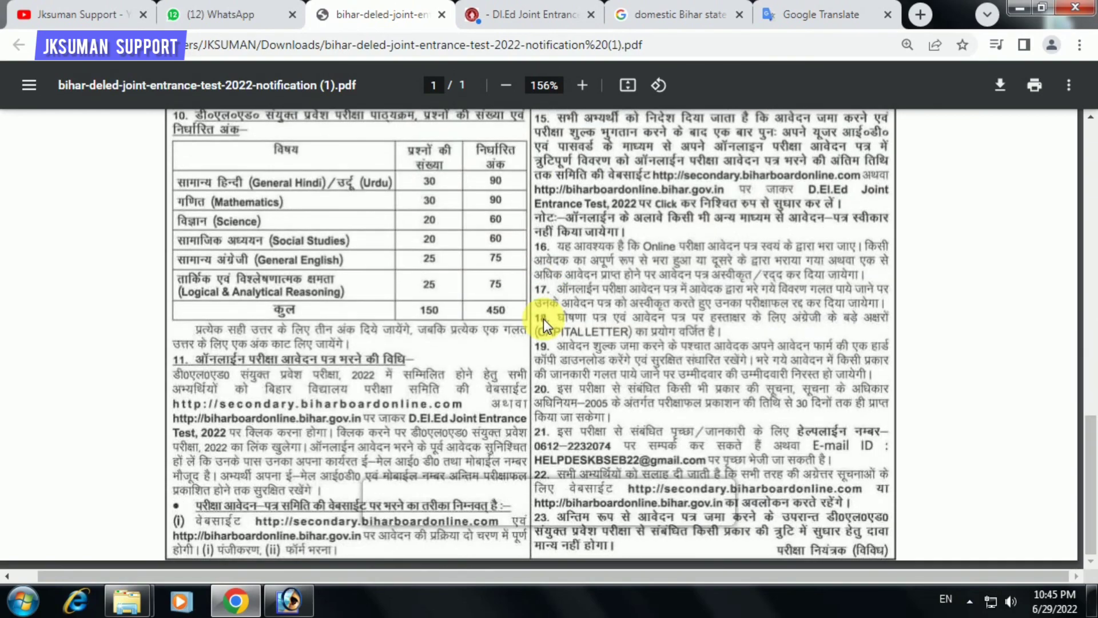
pyautogui.scroll(10, 543, 318)
pyautogui.scroll(6, 531, 317)
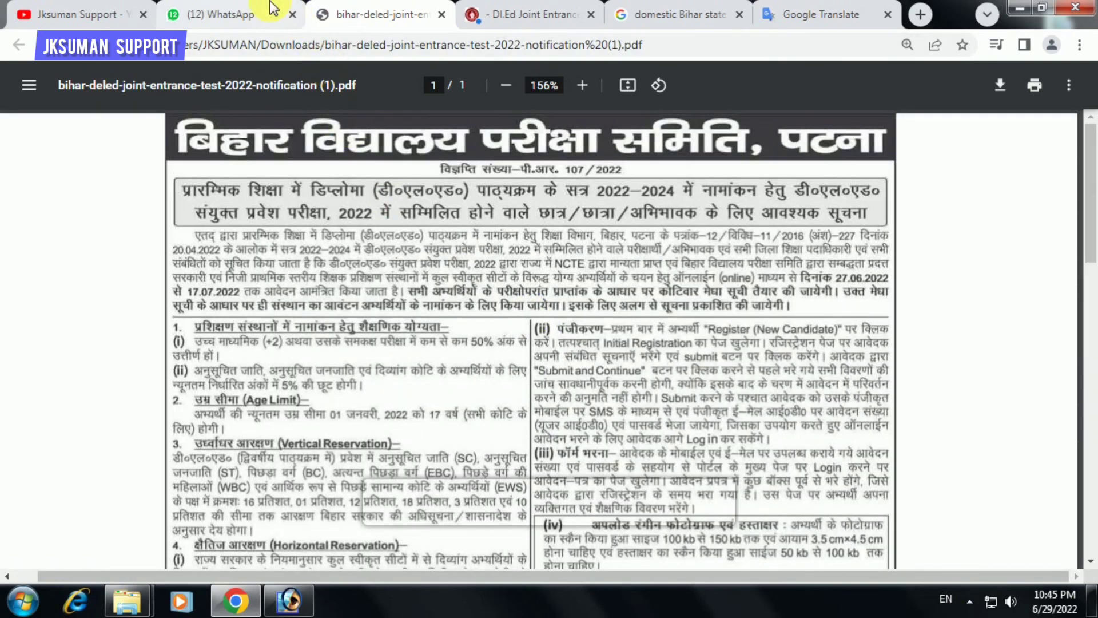
pyautogui.click(97, 3)
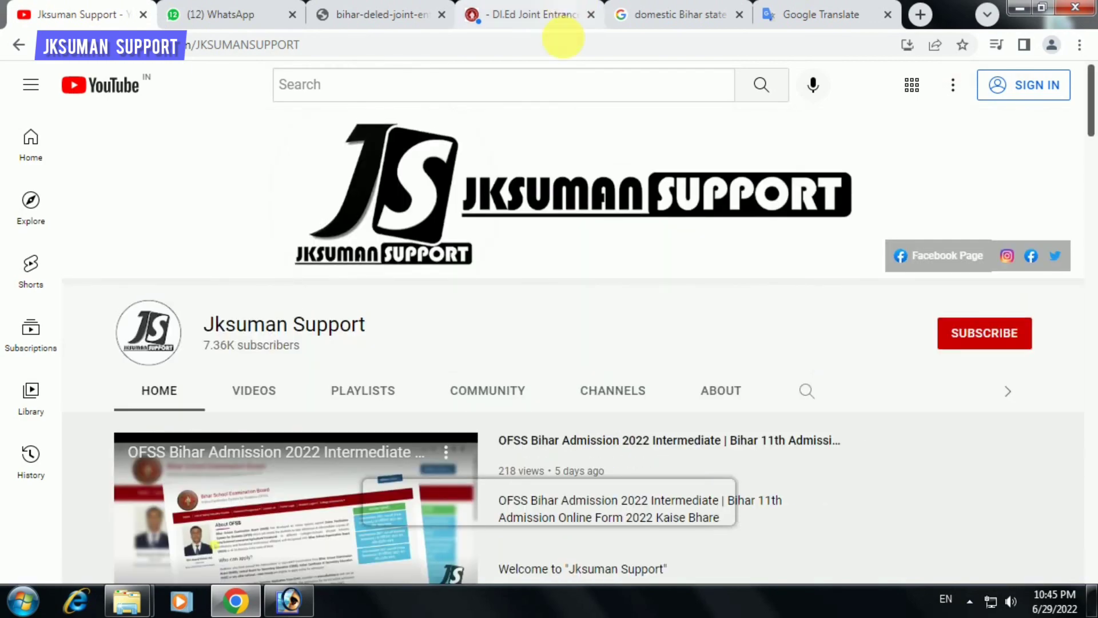
pyautogui.scroll(-3, 577, 360)
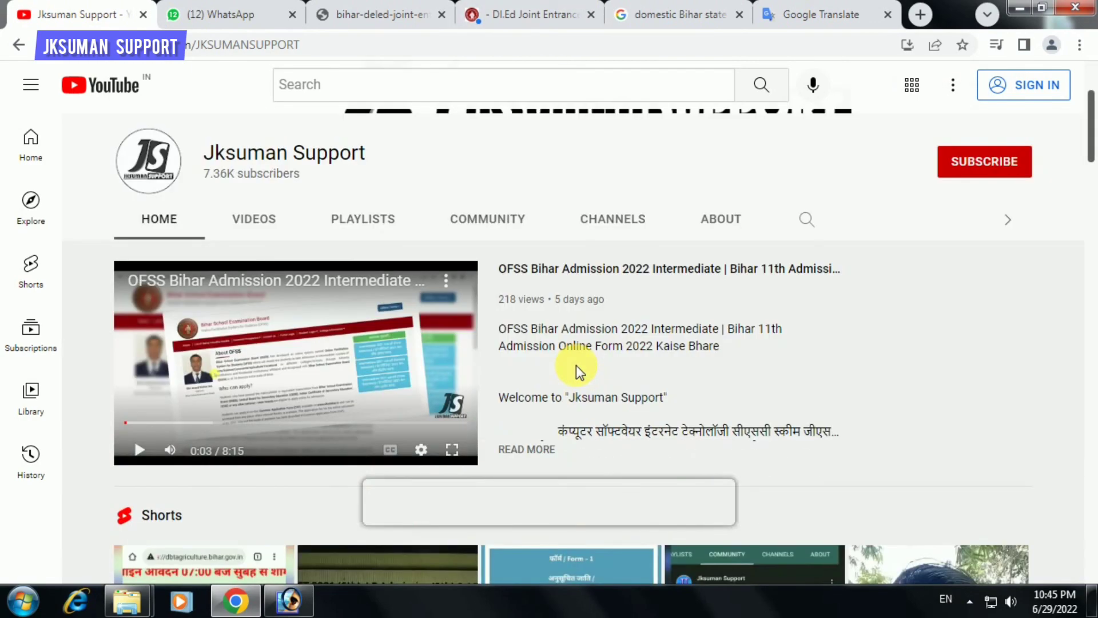
pyautogui.scroll(3, 576, 221)
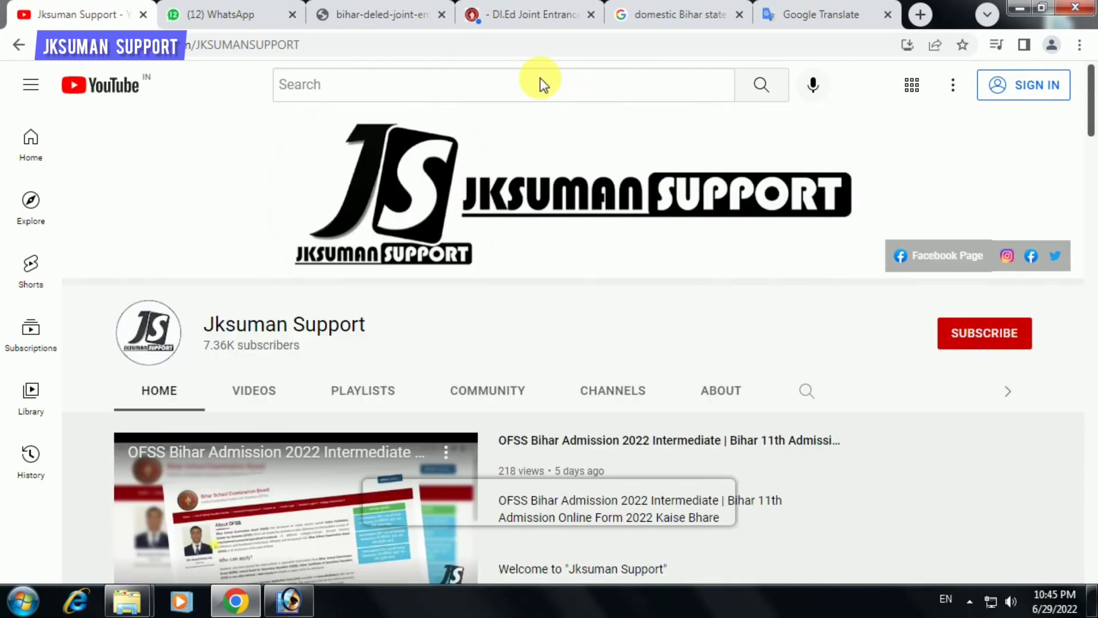
# - Return to the application form's print preview and save it as a PDF in the chosen folder
pyautogui.click(531, 10)
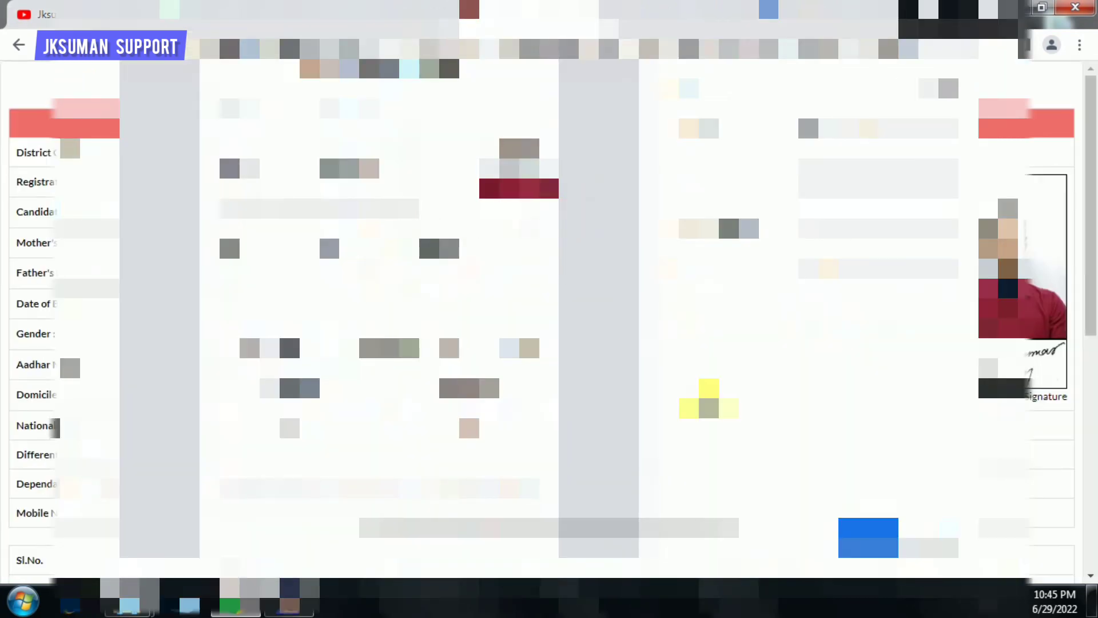
pyautogui.click(879, 538)
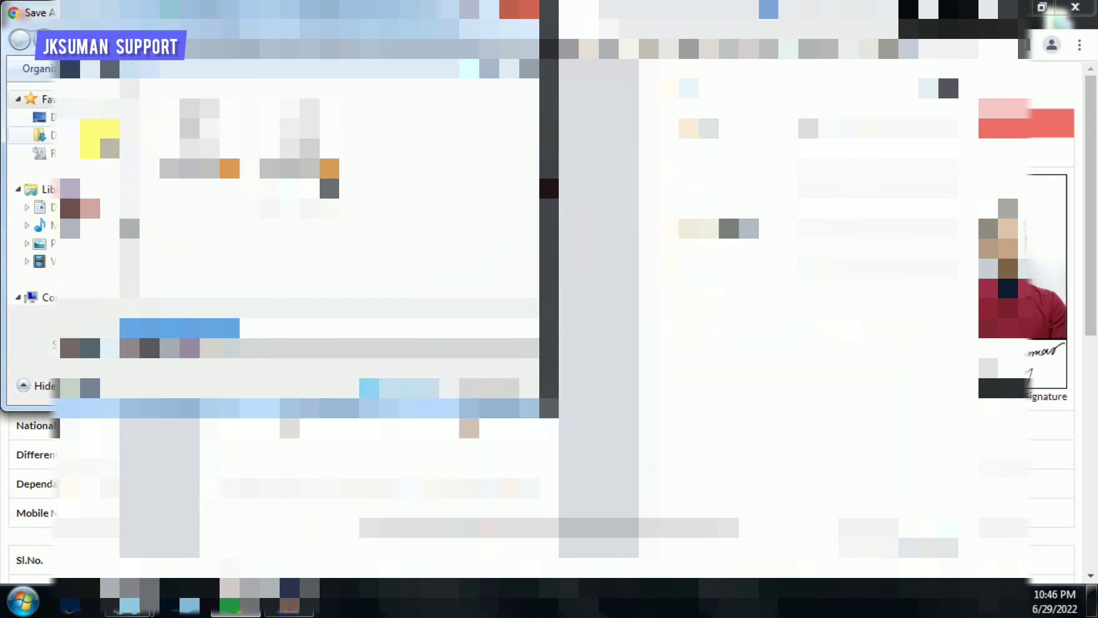
pyautogui.click(80, 118)
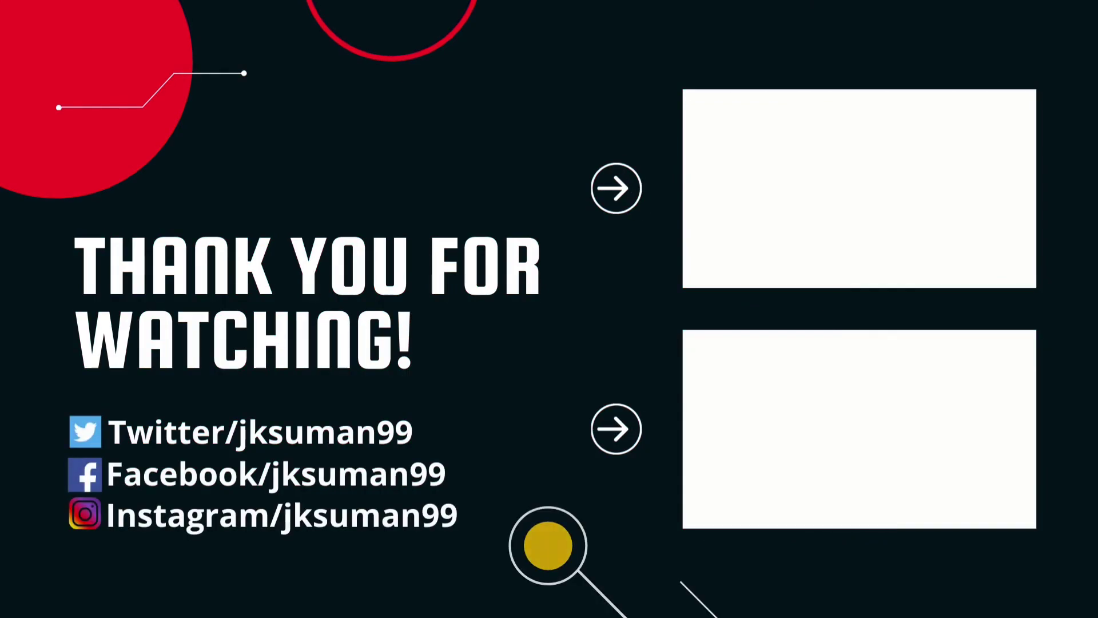